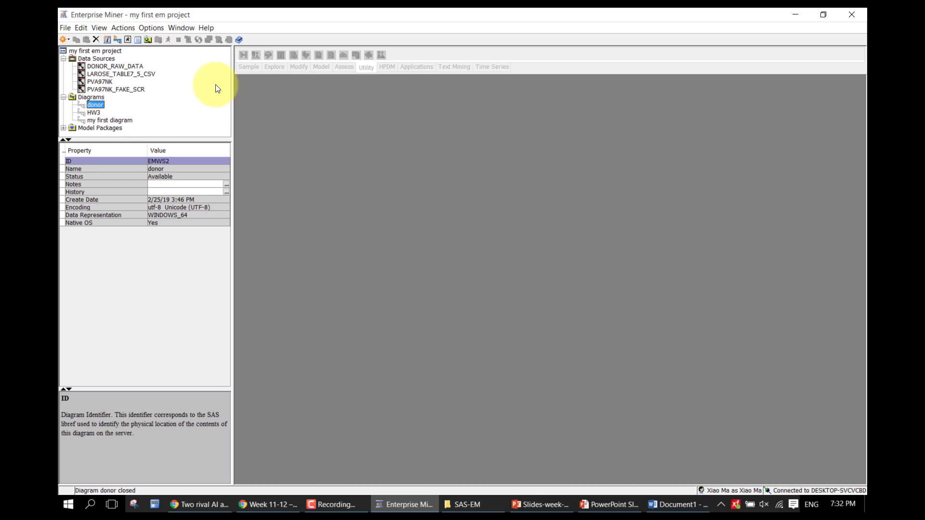
# Start creating a new data source with SAS Table as the metadata source.
pyautogui.click(66, 28)
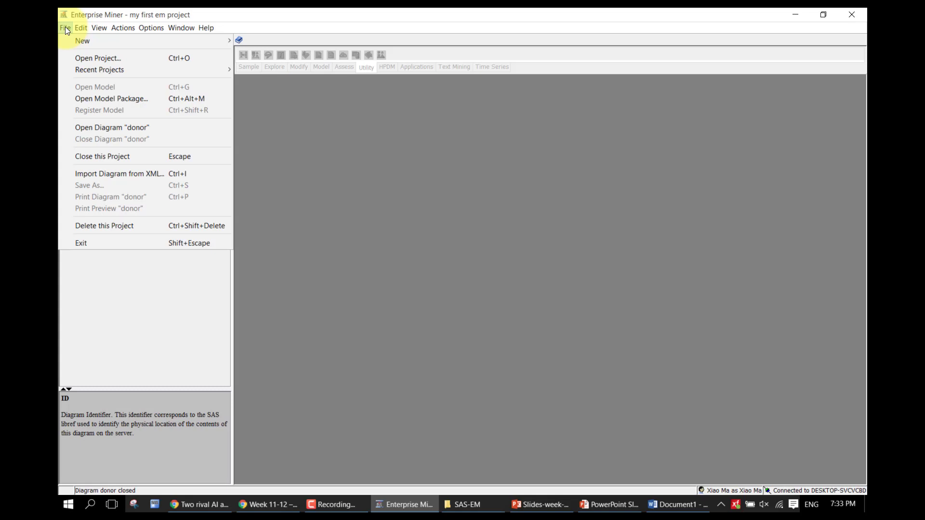
pyautogui.click(65, 28)
pyautogui.moveTo(123, 42)
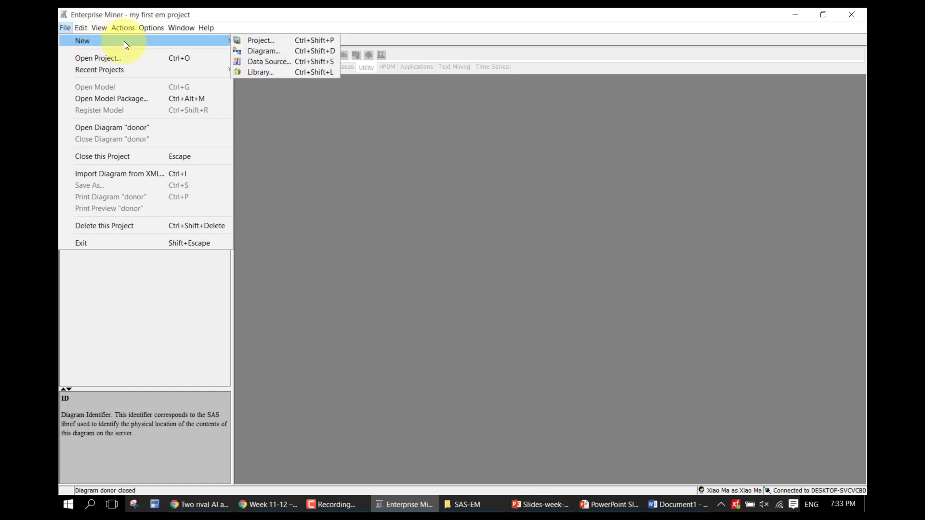
pyautogui.click(261, 60)
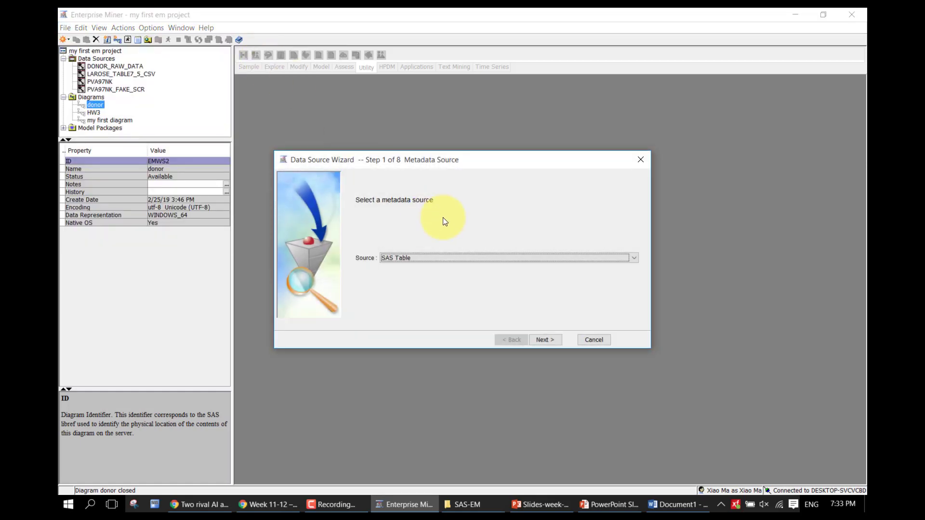
pyautogui.click(545, 340)
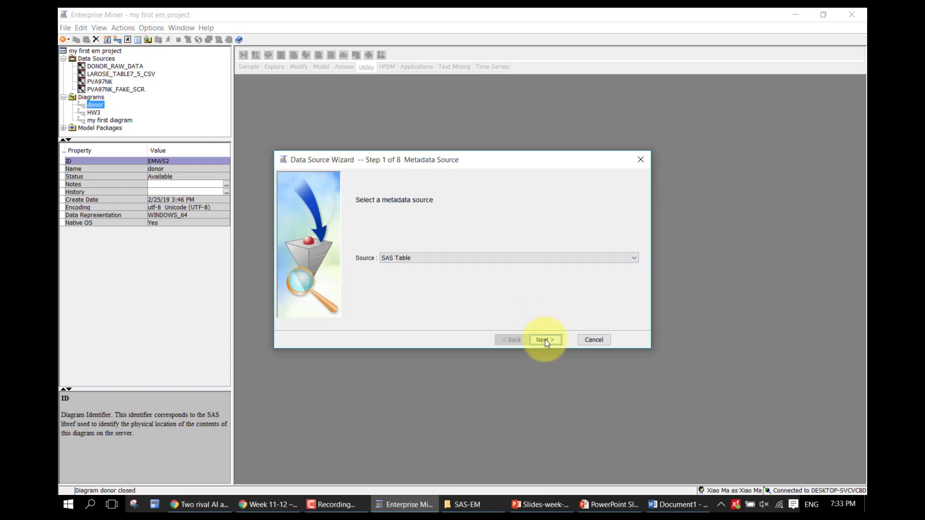
# Choose the Census2000 table from the Mylib library for the data source and continue to its table properties.
pyautogui.click(621, 258)
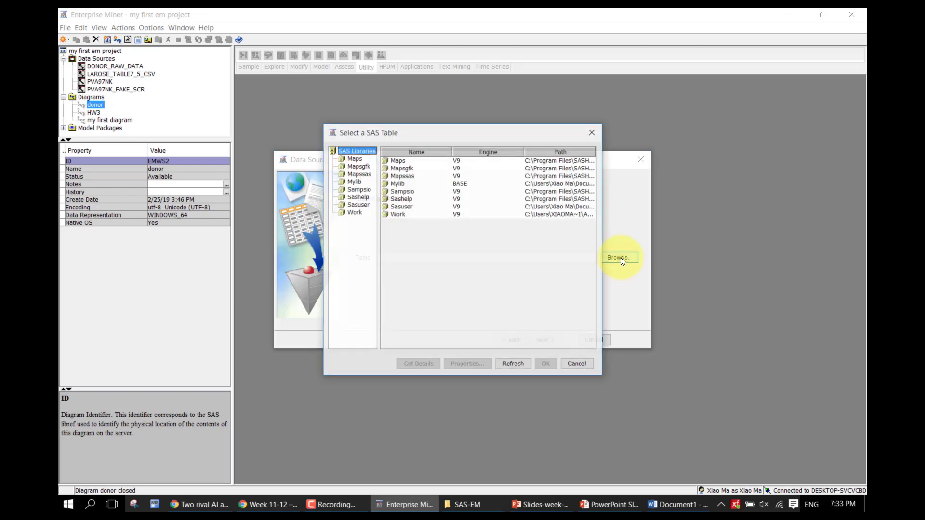
pyautogui.click(361, 181)
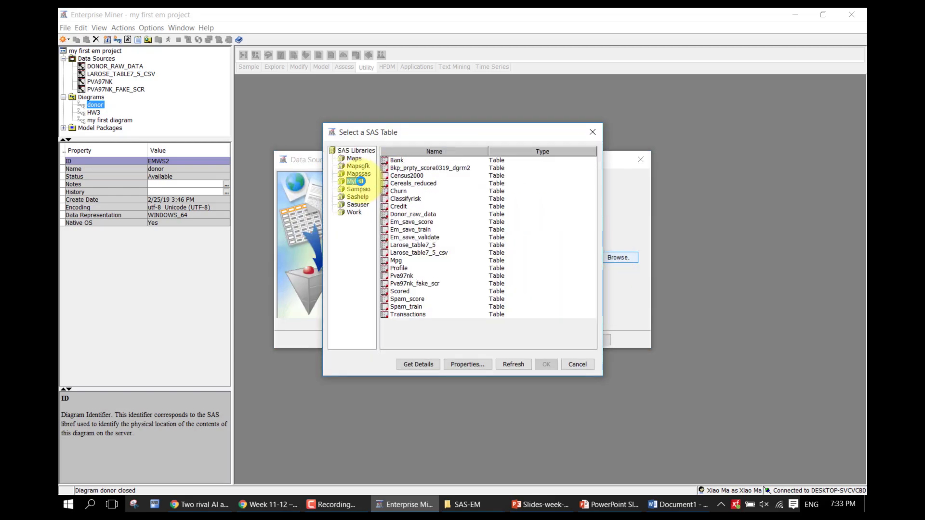
pyautogui.click(398, 177)
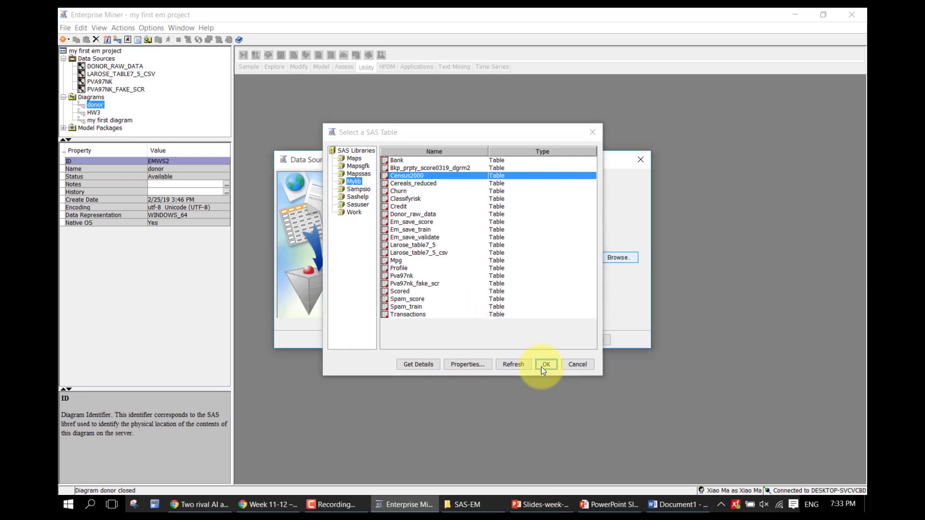
pyautogui.click(542, 365)
pyautogui.click(545, 342)
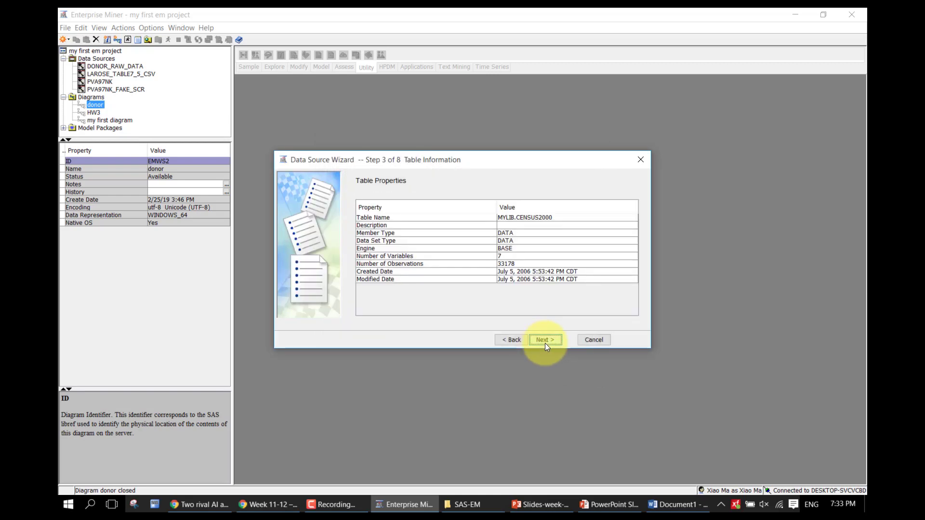
# Check the table's number of variables and observations, then generate the metadata with the Basic advisor option.
pyautogui.click(503, 257)
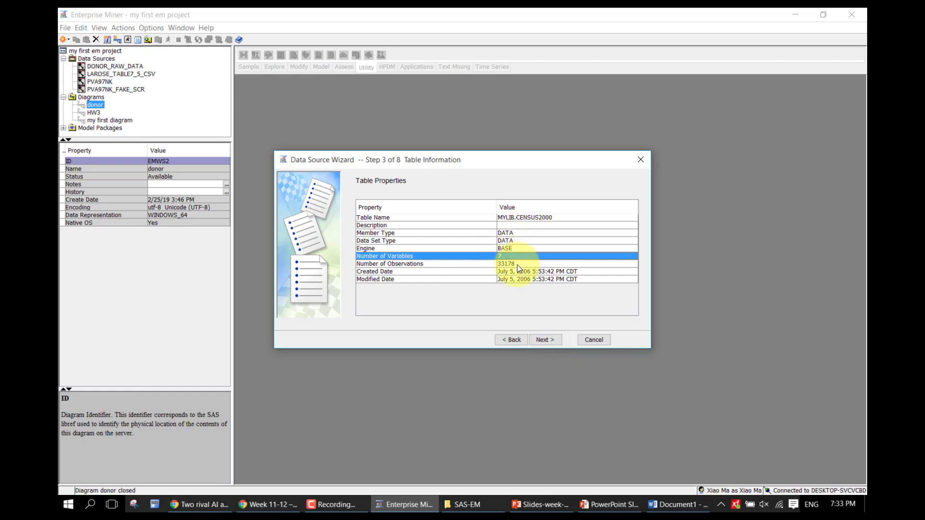
pyautogui.click(518, 268)
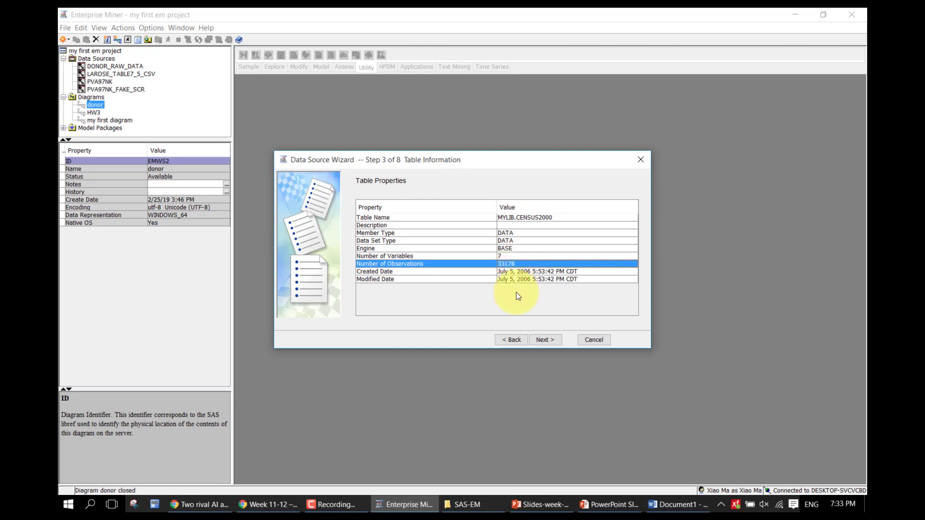
pyautogui.click(536, 343)
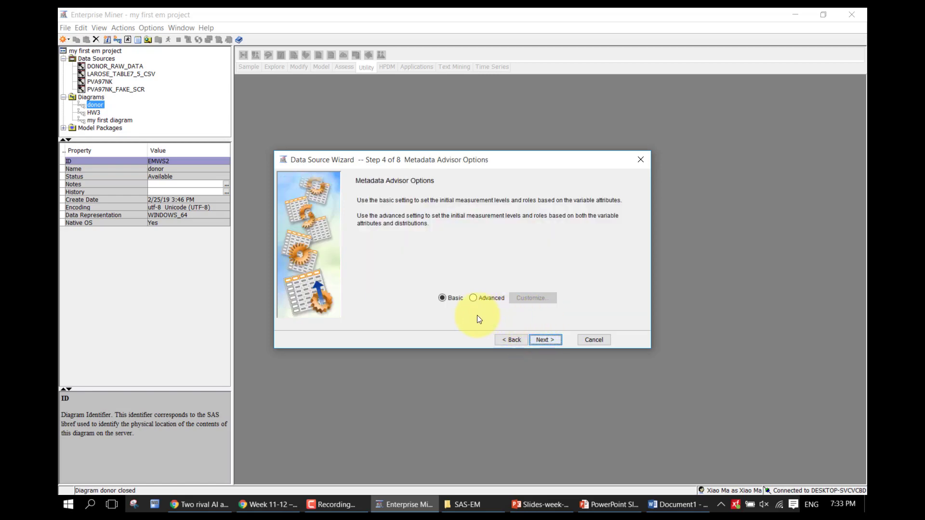
pyautogui.click(449, 301)
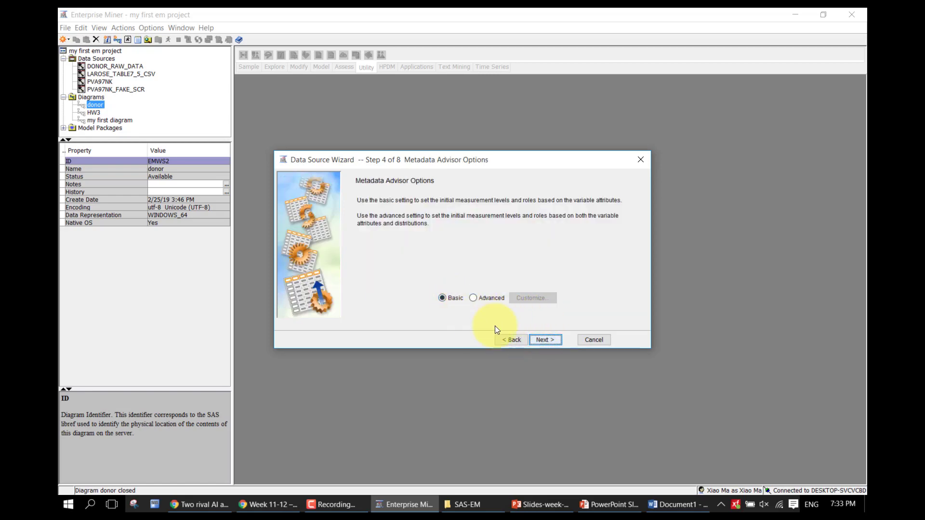
pyautogui.click(541, 339)
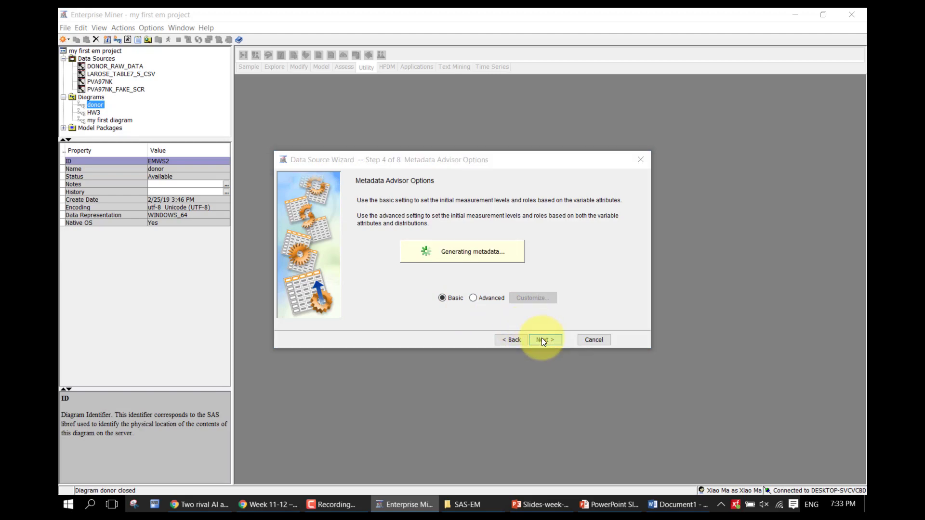
# Show the variable labels in the column metadata, widening the Label column and the wizard window to make them readable.
pyautogui.doubleClick(473, 149)
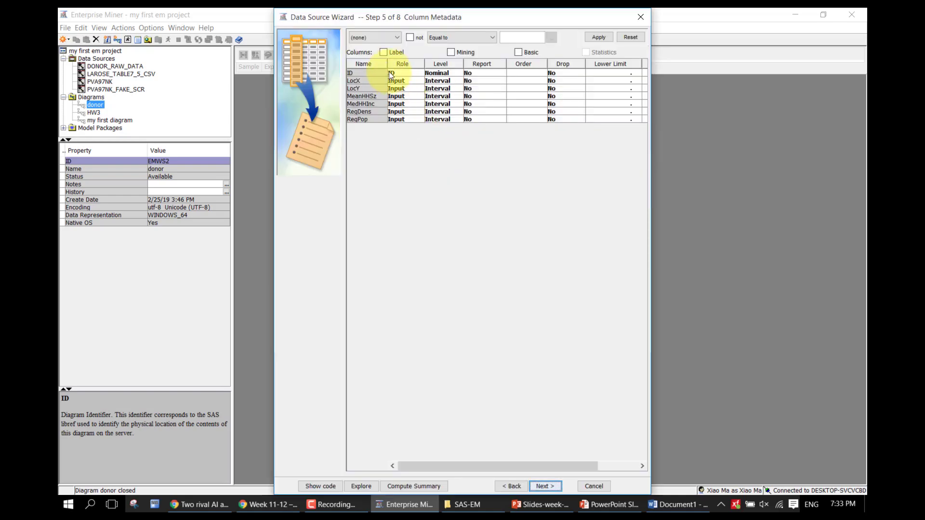
pyautogui.click(396, 54)
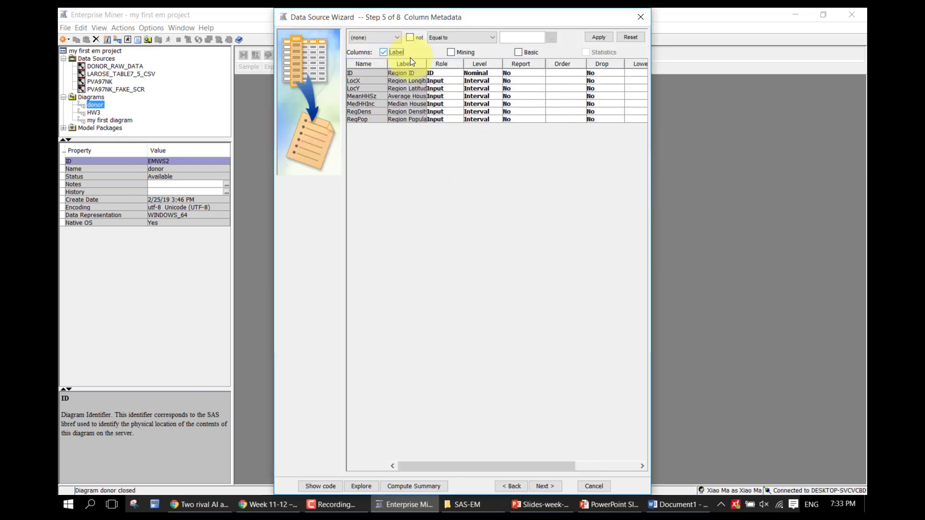
pyautogui.moveTo(426, 64); pyautogui.dragTo(472, 70)
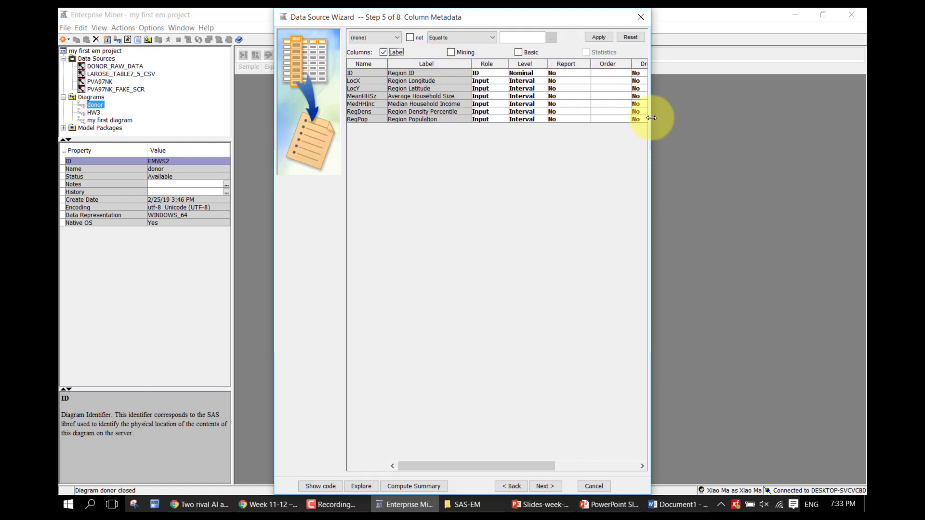
pyautogui.moveTo(651, 117); pyautogui.dragTo(779, 125)
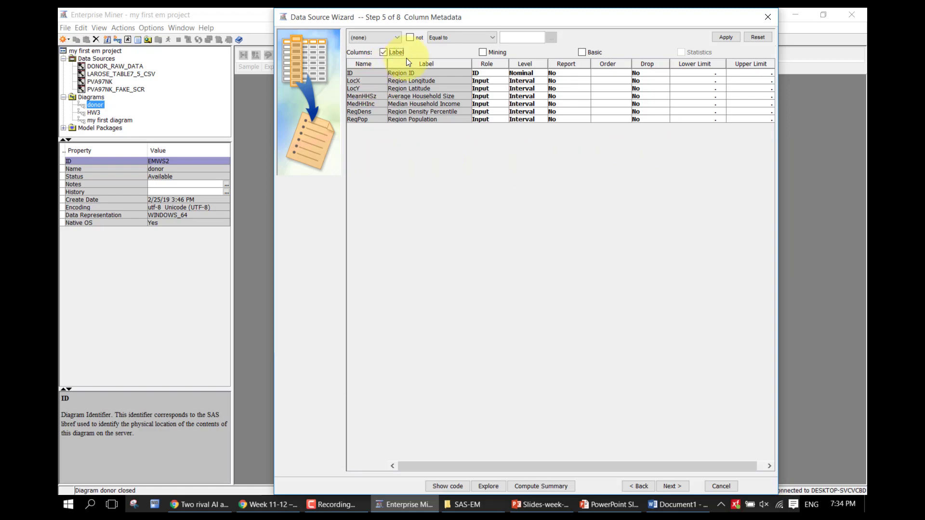
# Examine the label, role and measurement level of each Census2000 variable, from ID and location through household and region fields.
pyautogui.click(372, 74)
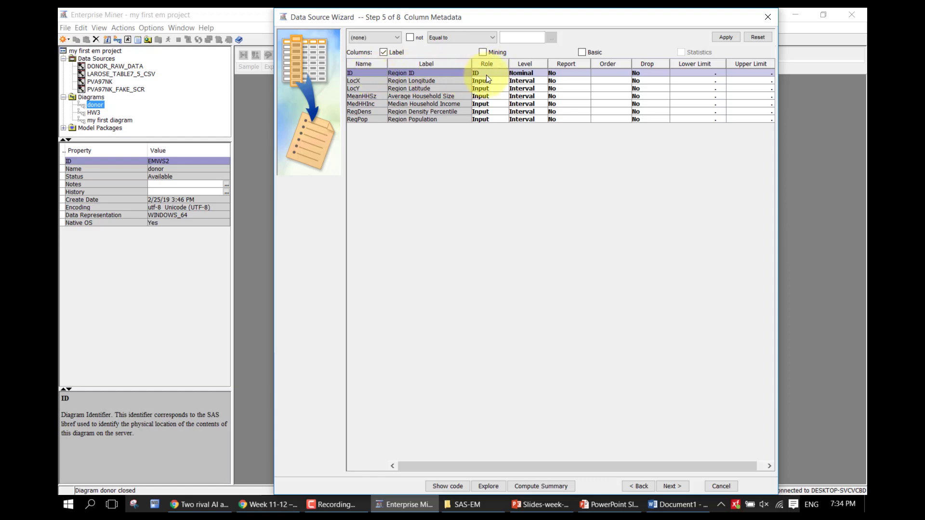
pyautogui.click(365, 83)
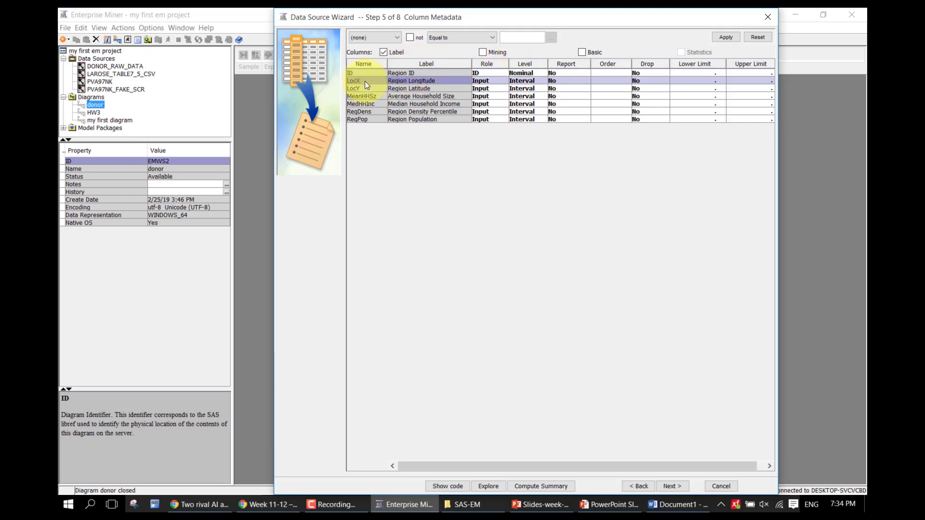
pyautogui.click(380, 90)
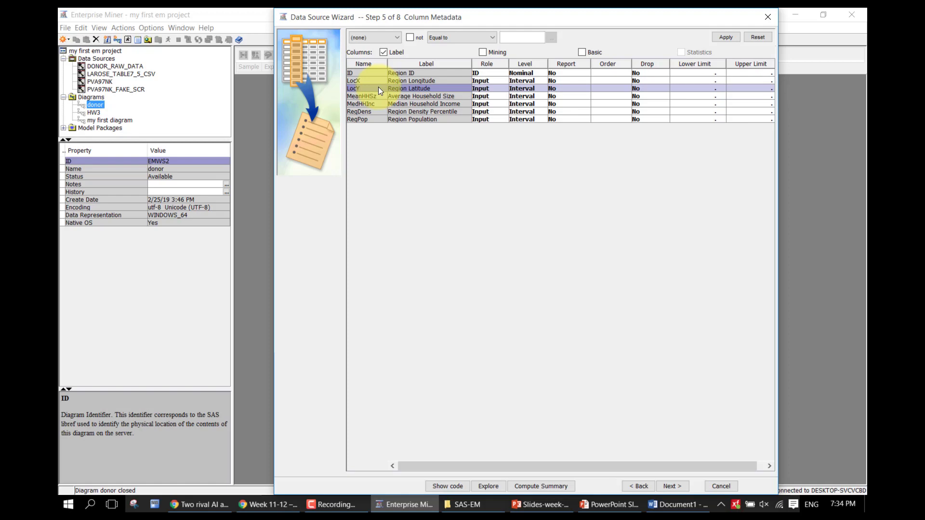
pyautogui.click(404, 81)
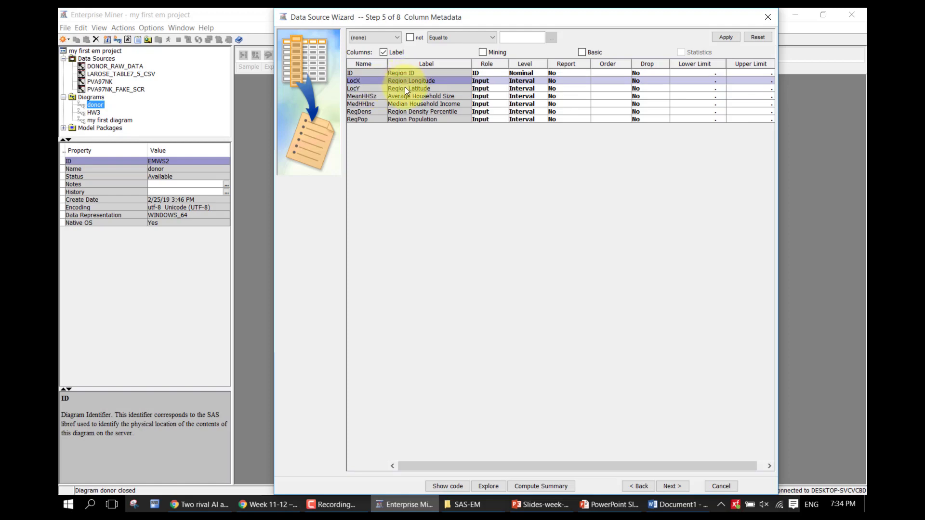
pyautogui.click(404, 88)
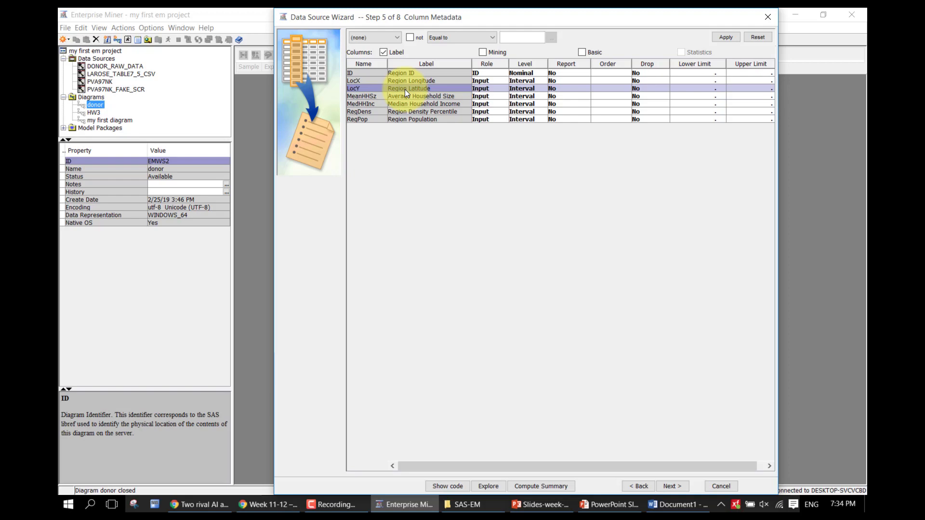
pyautogui.click(404, 120)
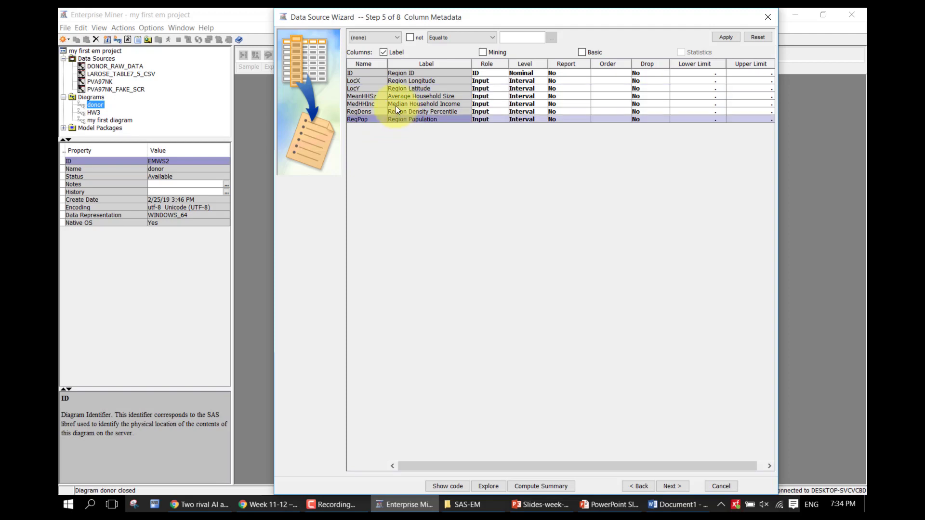
pyautogui.click(394, 98)
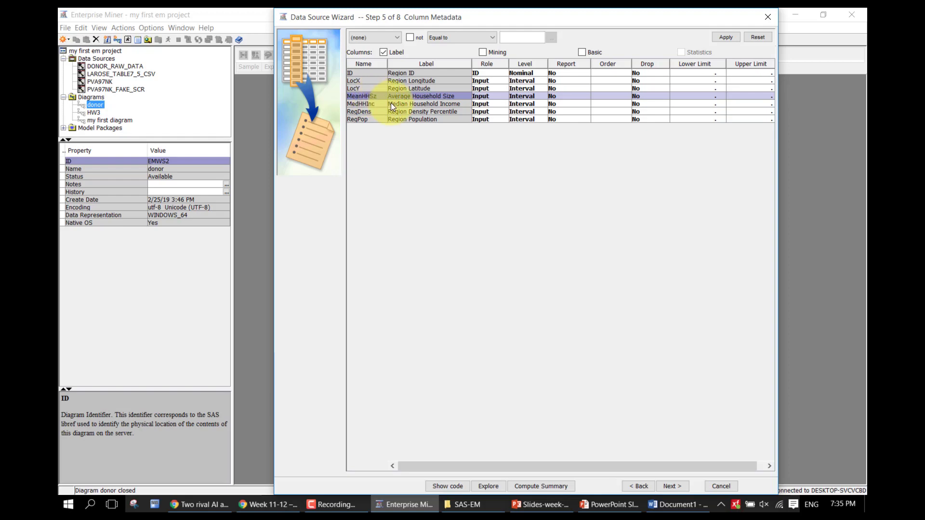
pyautogui.click(395, 105)
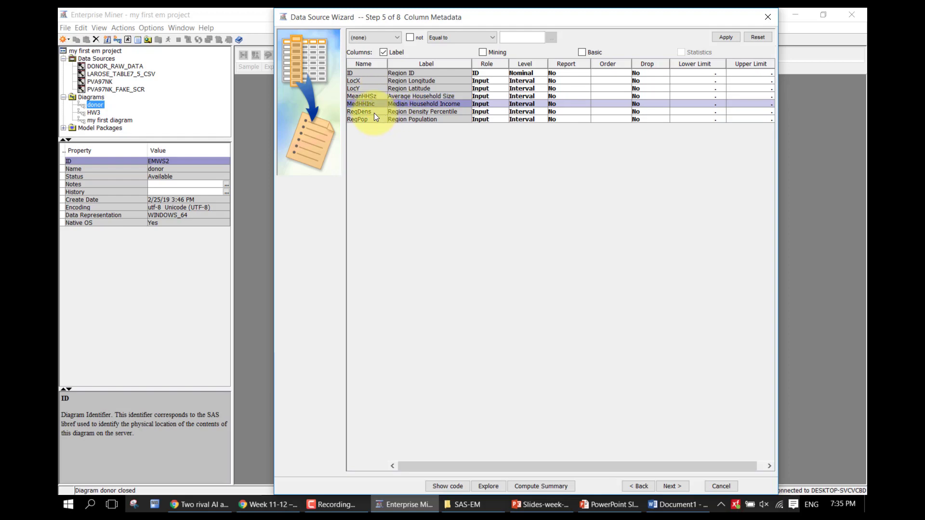
pyautogui.click(378, 98)
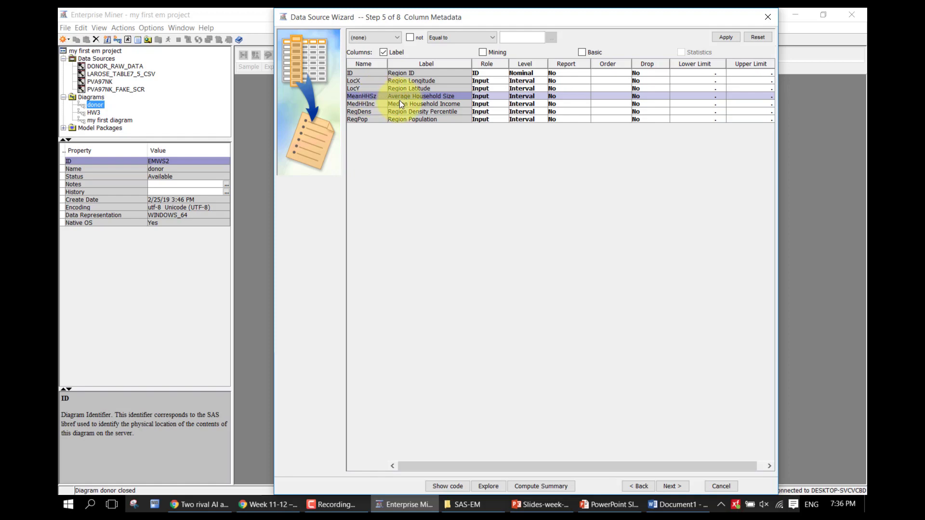
pyautogui.click(401, 103)
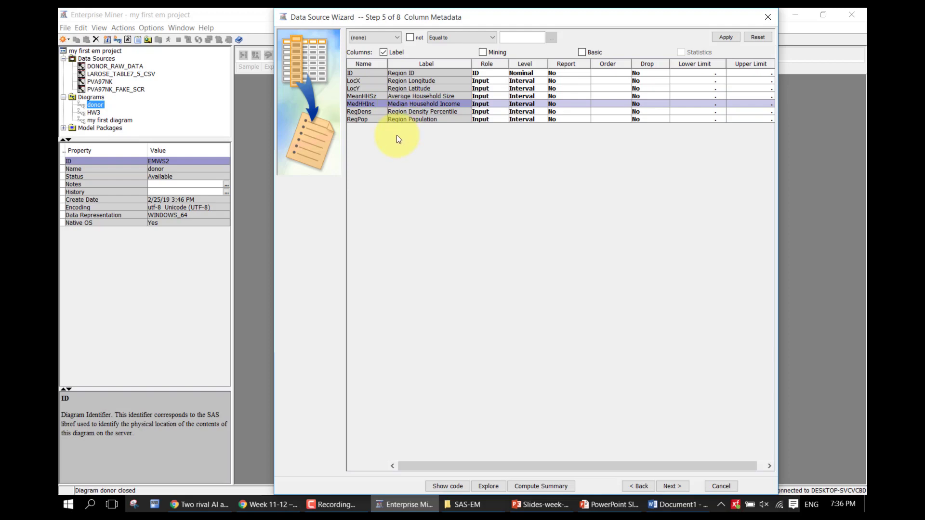
pyautogui.click(413, 113)
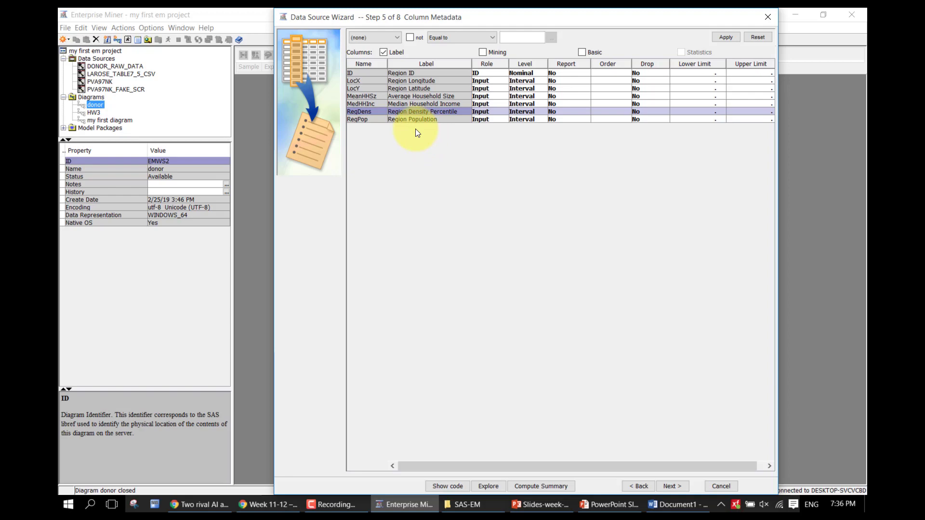
pyautogui.click(418, 120)
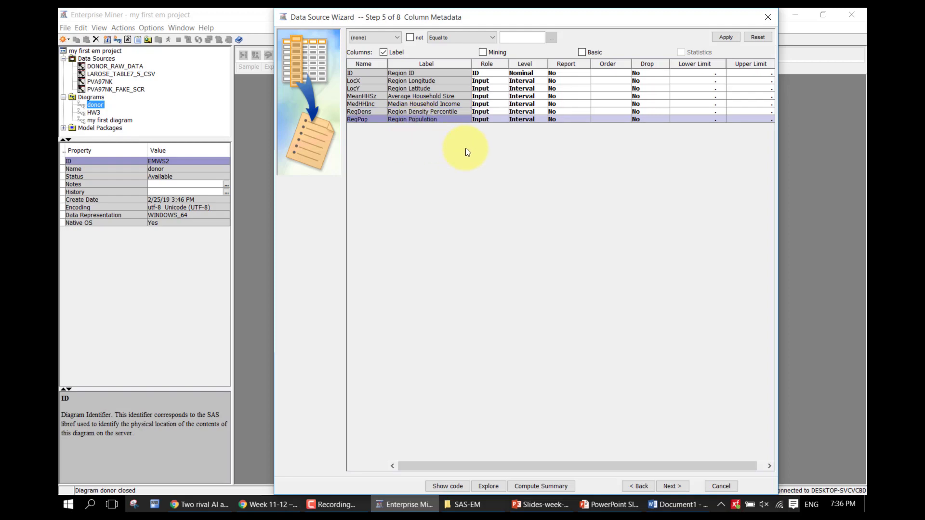
pyautogui.click(523, 80)
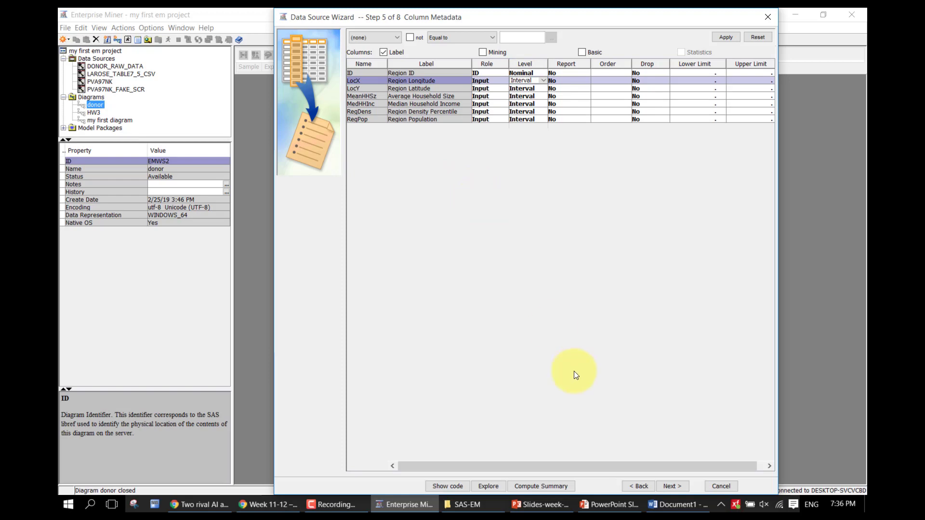
# Continue without creating a sample data set and accept the data source name CENSUS2000 with the Raw role.
pyautogui.click(673, 486)
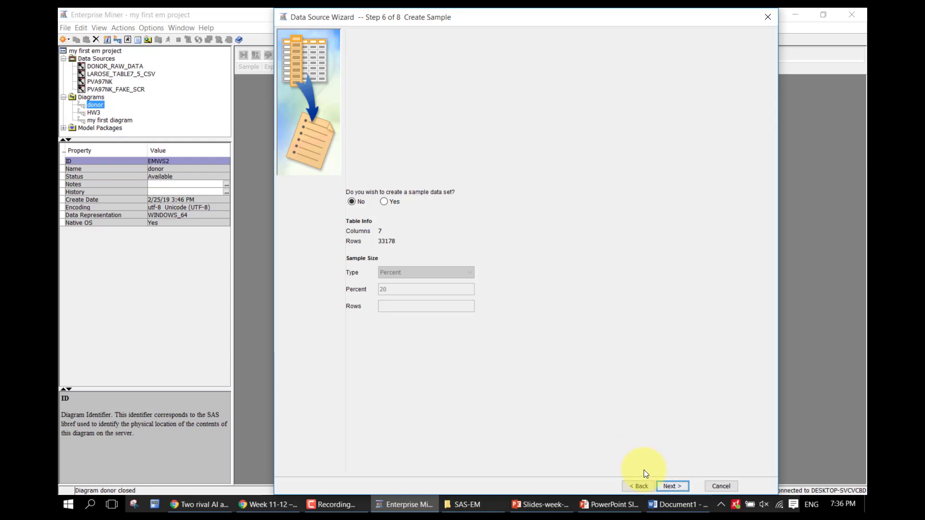
pyautogui.click(664, 487)
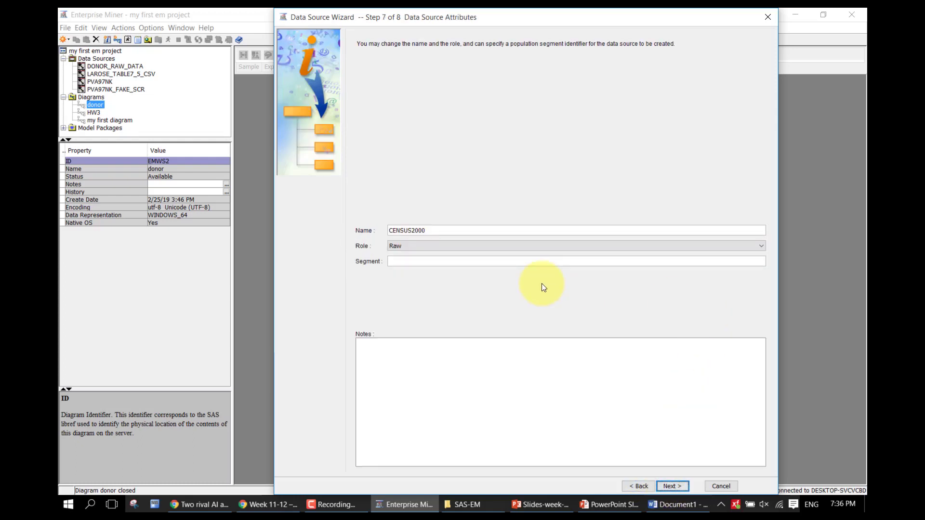
pyautogui.click(438, 251)
pyautogui.click(437, 247)
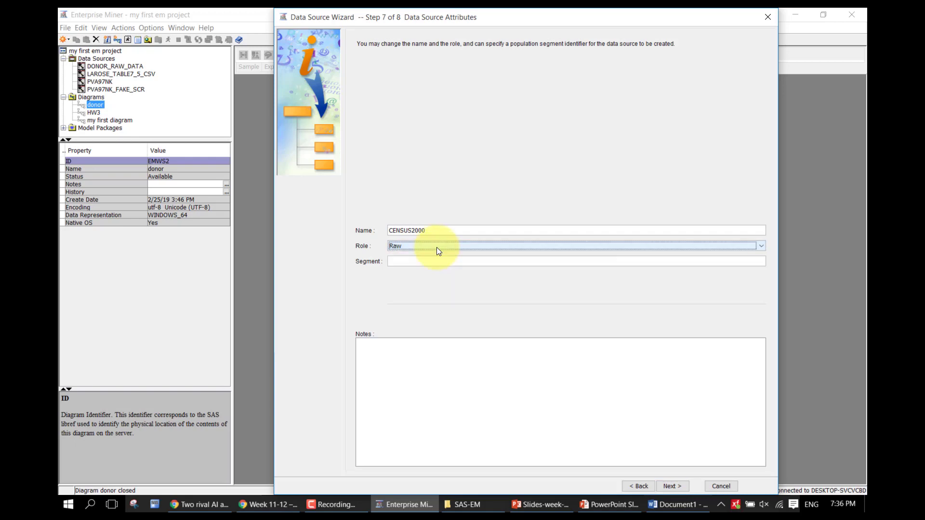
pyautogui.click(664, 487)
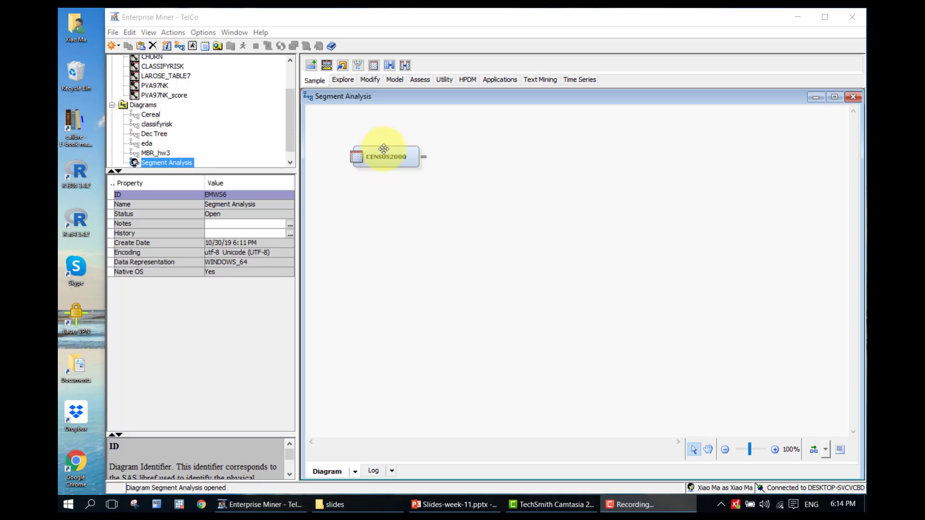
# Open the CENSUS2000 node's variables and explore the distributions of all variables except ID.
pyautogui.click(384, 149)
pyautogui.click(280, 310)
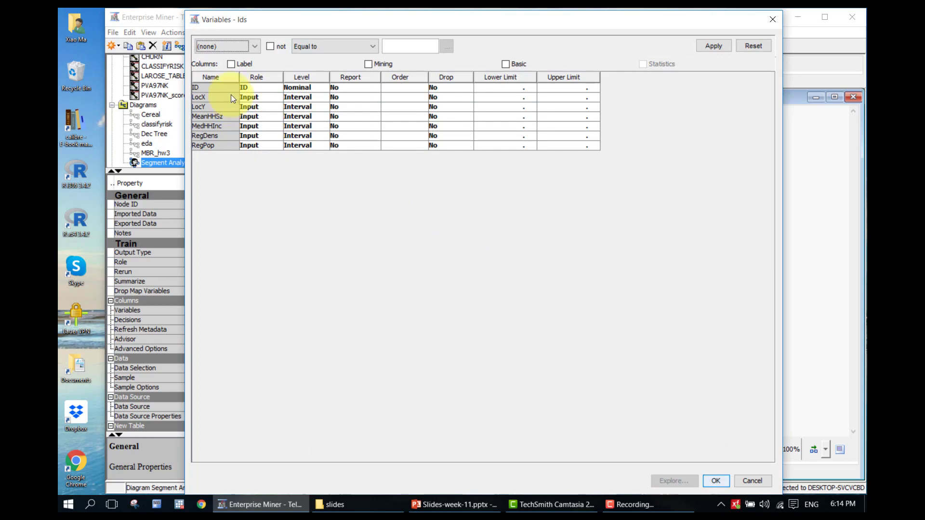
pyautogui.click(231, 100)
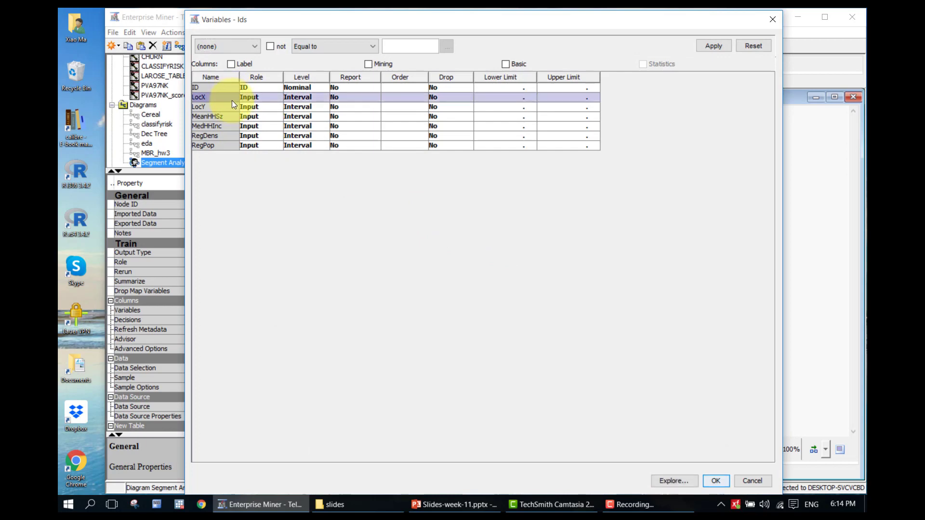
pyautogui.hotkey('ctrl', 'a')
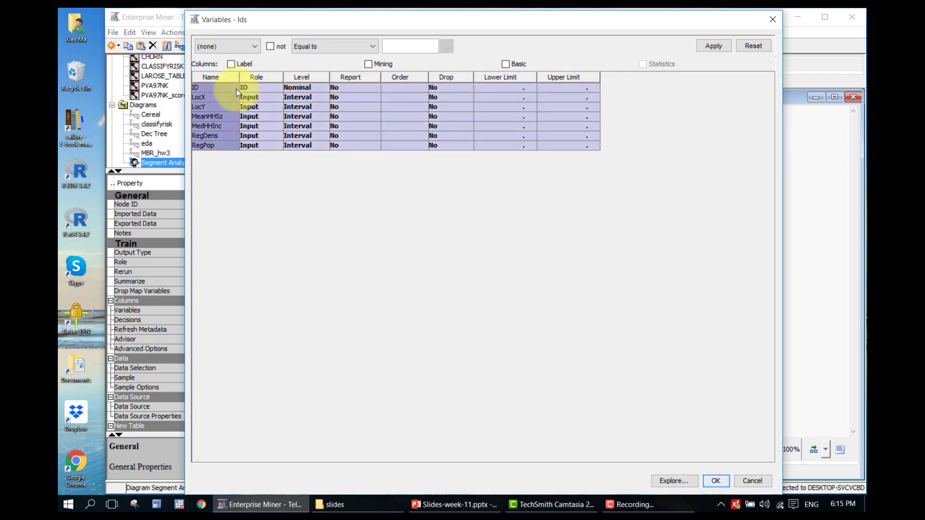
pyautogui.keyDown('ctrl'); pyautogui.click(236, 89); pyautogui.keyUp('ctrl')
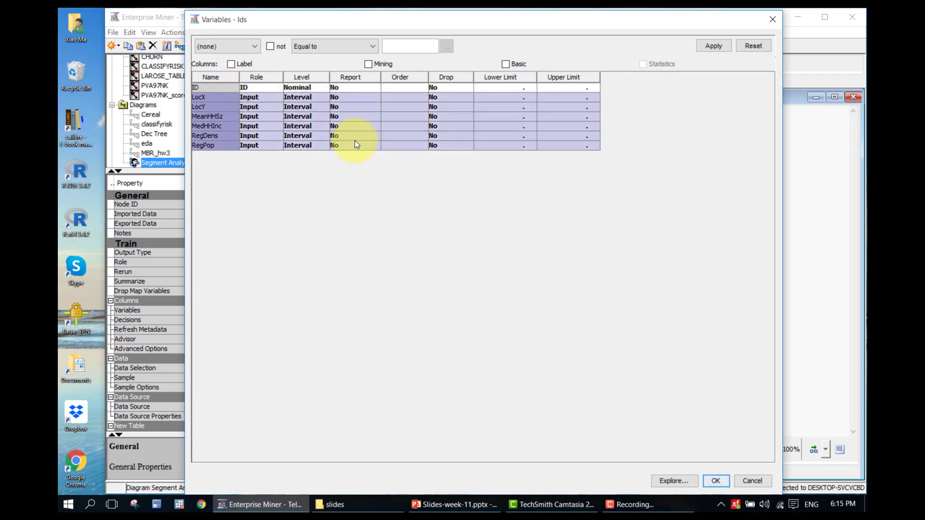
pyautogui.click(668, 481)
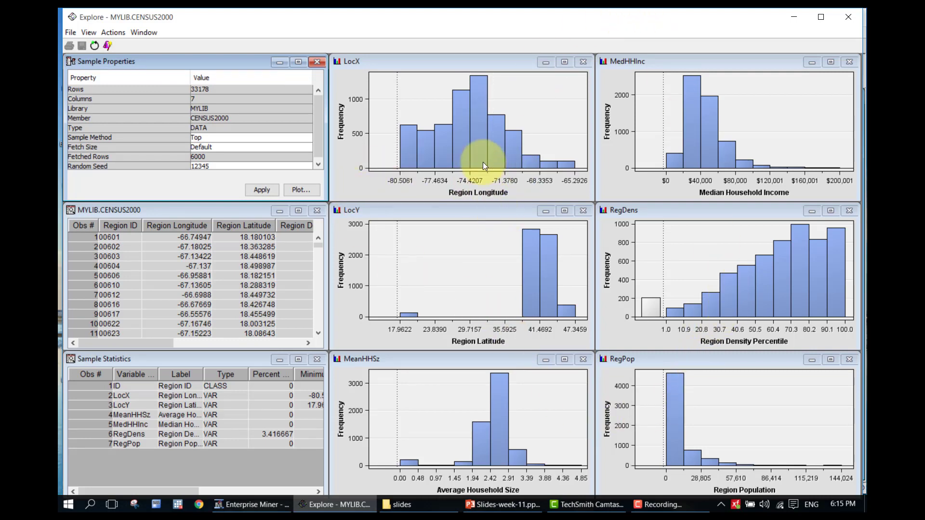
# Enlarge the MeanHHSz histogram and examine its shape, highlighting the bar nearest zero average household size.
pyautogui.moveTo(483, 162)
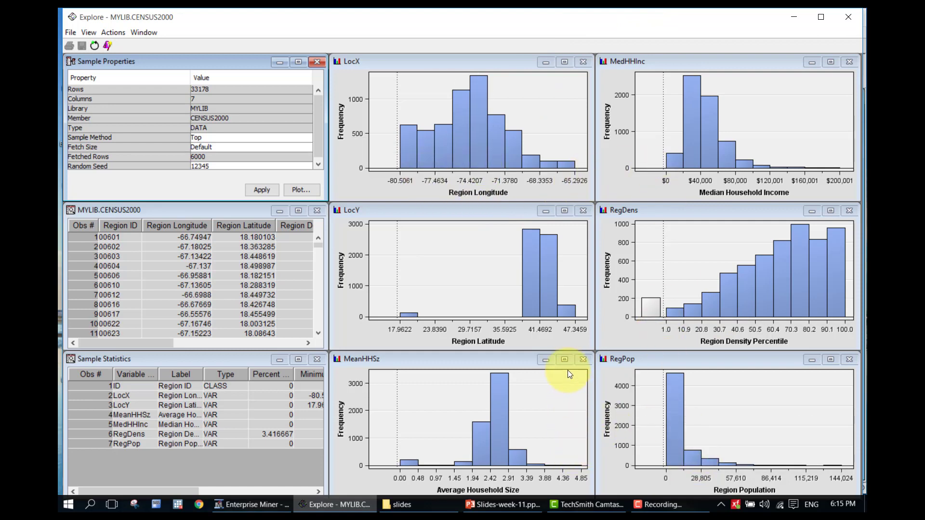
pyautogui.moveTo(535, 256)
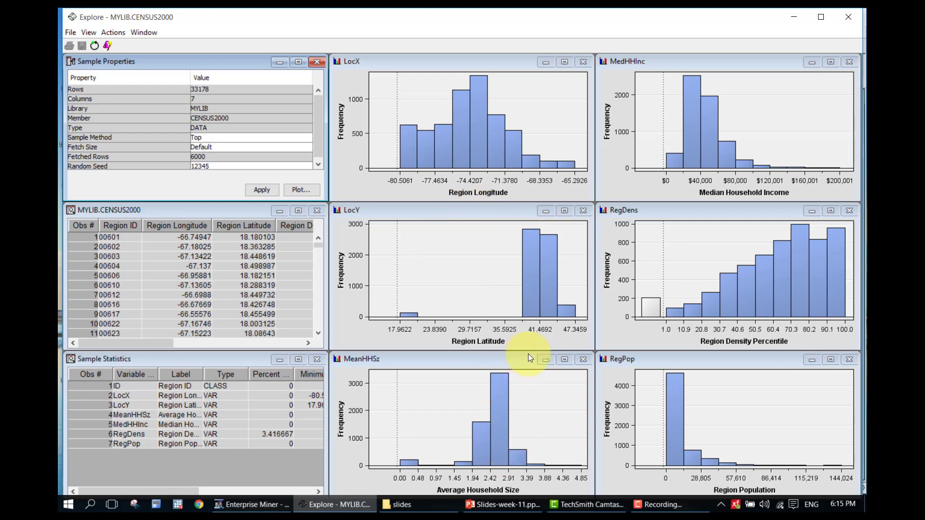
pyautogui.click(565, 360)
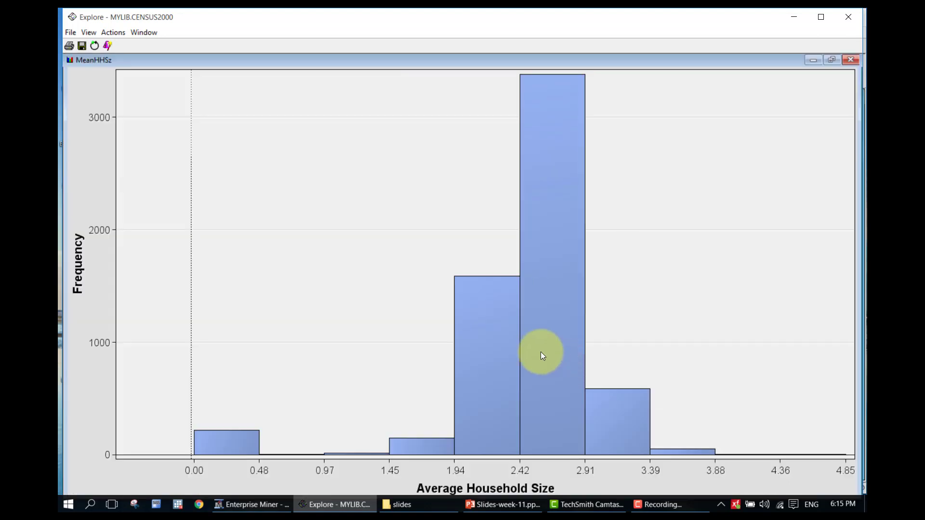
pyautogui.moveTo(541, 353)
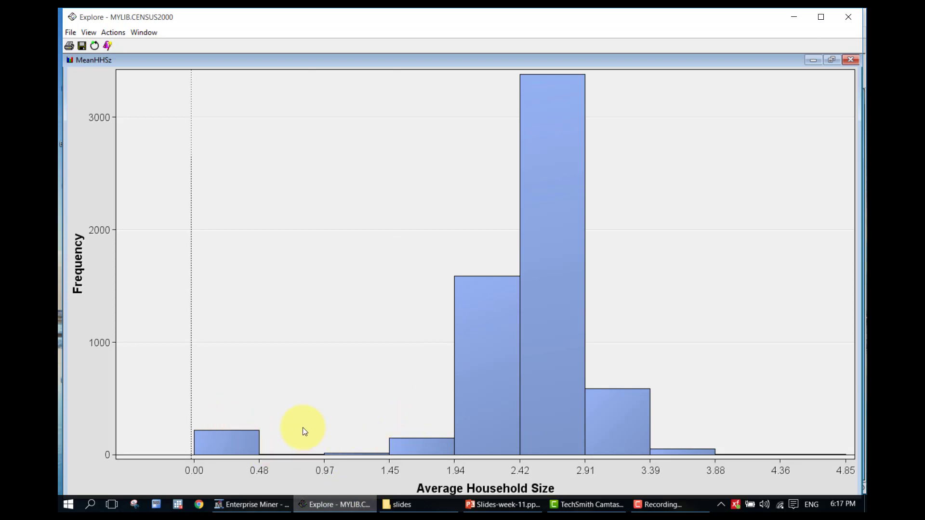
pyautogui.moveTo(329, 408); pyautogui.dragTo(218, 472)
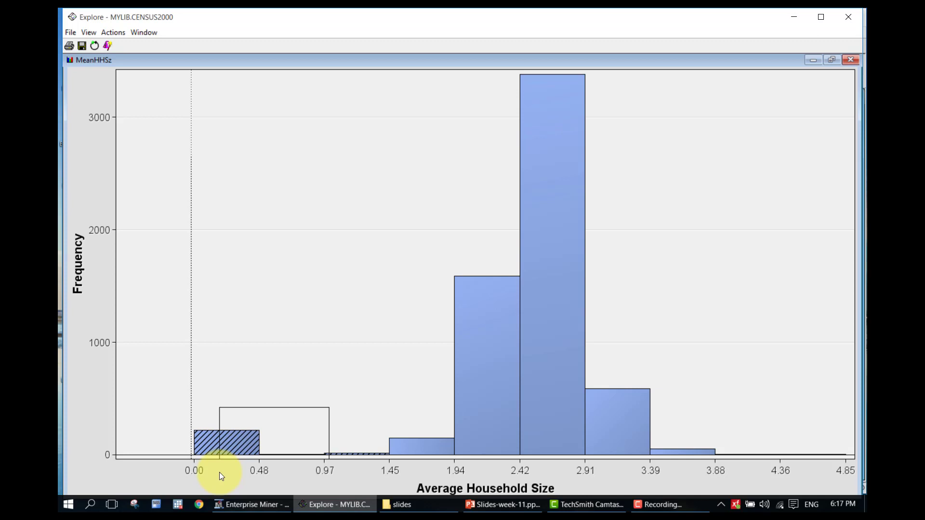
pyautogui.moveTo(219, 472)
pyautogui.mouseDown()
pyautogui.moveTo(201, 472)
pyautogui.moveTo(234, 484)
pyautogui.mouseUp()
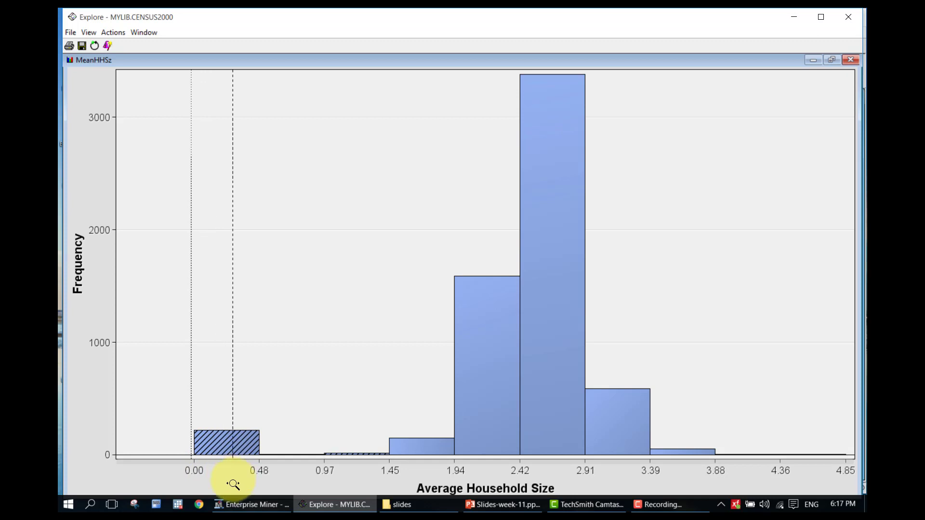
pyautogui.click(237, 416)
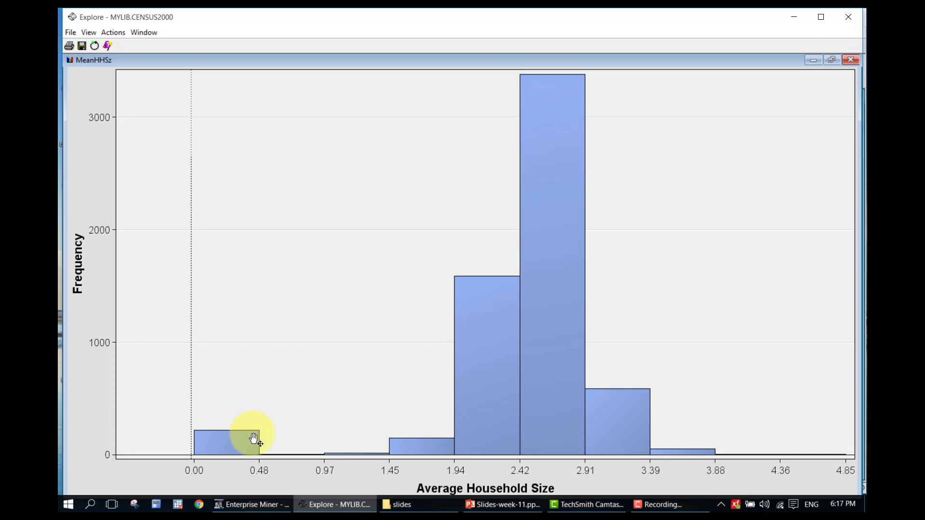
pyautogui.click(228, 452)
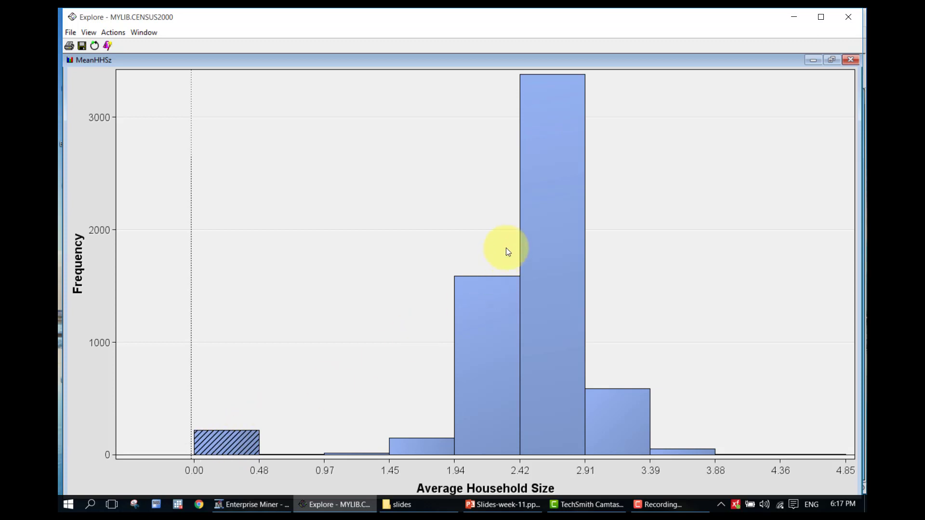
pyautogui.click(476, 220)
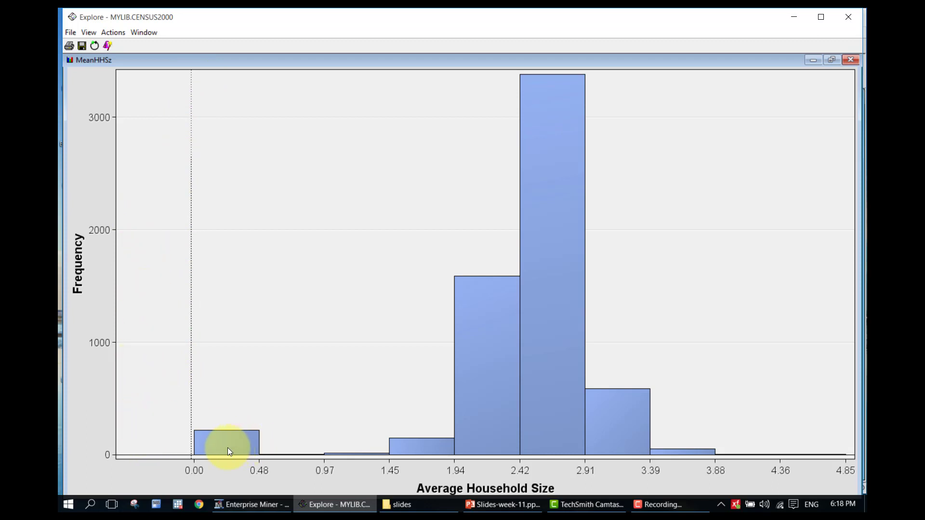
pyautogui.moveTo(228, 448)
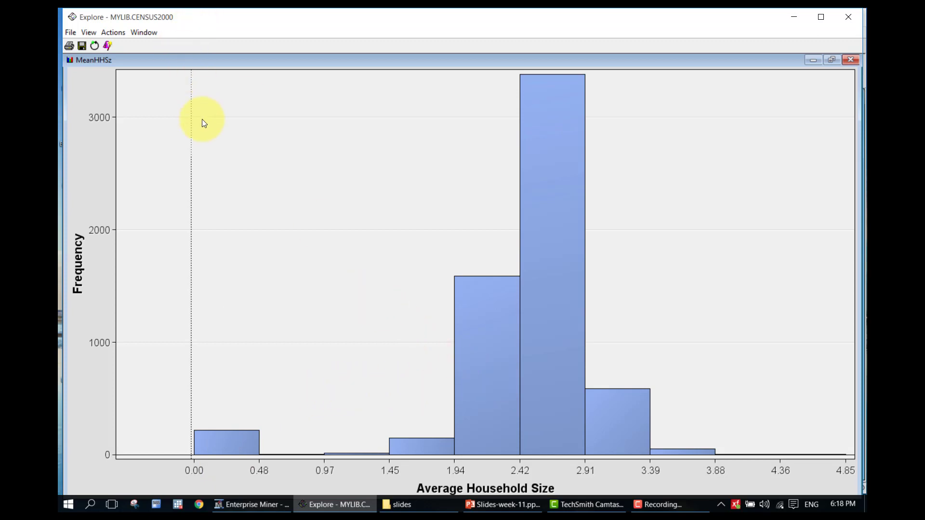
# Set the number of X bins of the MeanHHSz histogram to 6.
pyautogui.rightClick(225, 102)
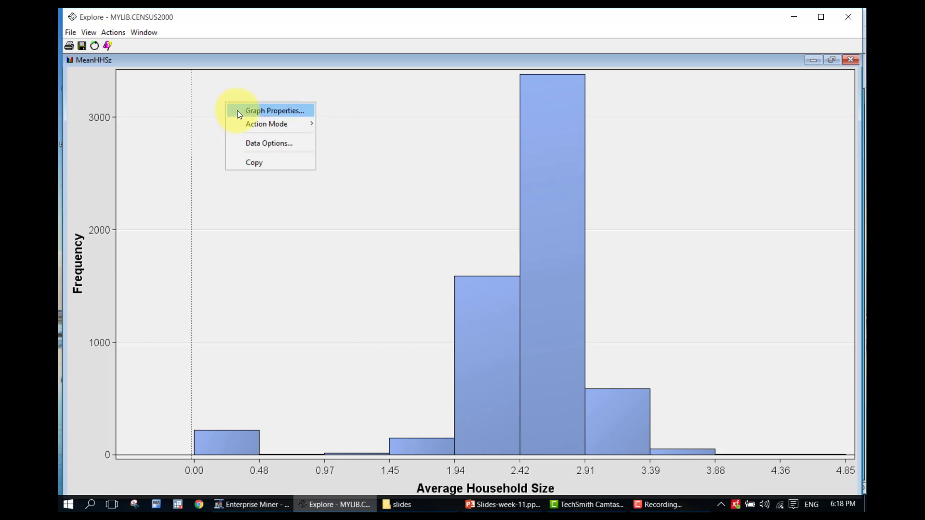
pyautogui.click(275, 111)
pyautogui.moveTo(389, 102); pyautogui.dragTo(251, 90)
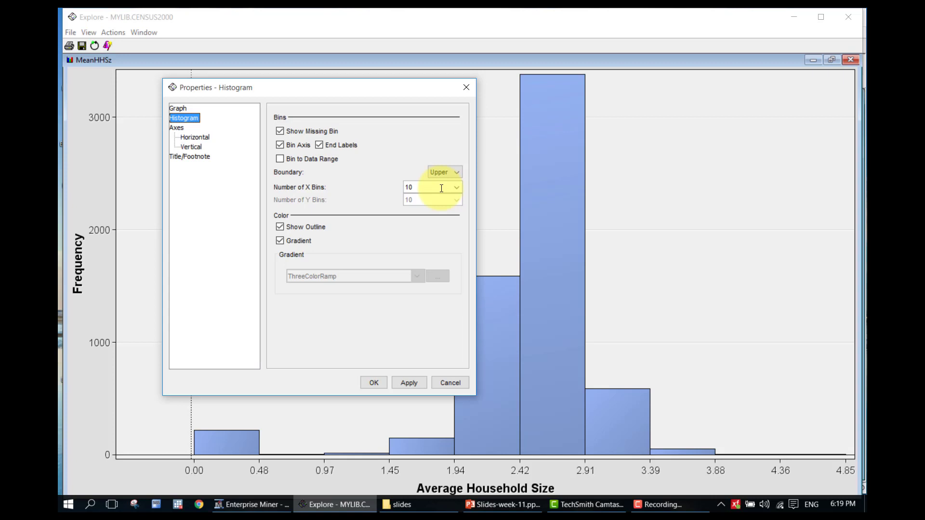
pyautogui.click(463, 187)
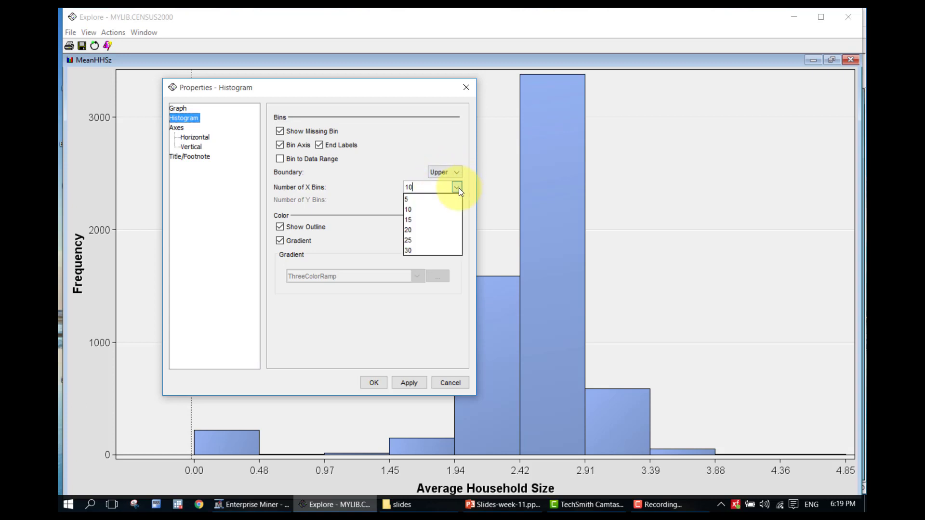
pyautogui.click(386, 201)
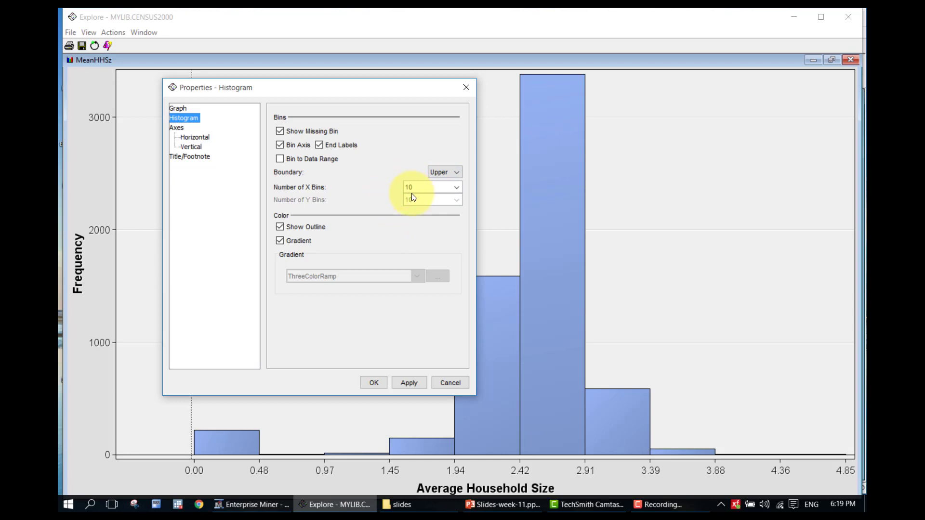
pyautogui.click(455, 188)
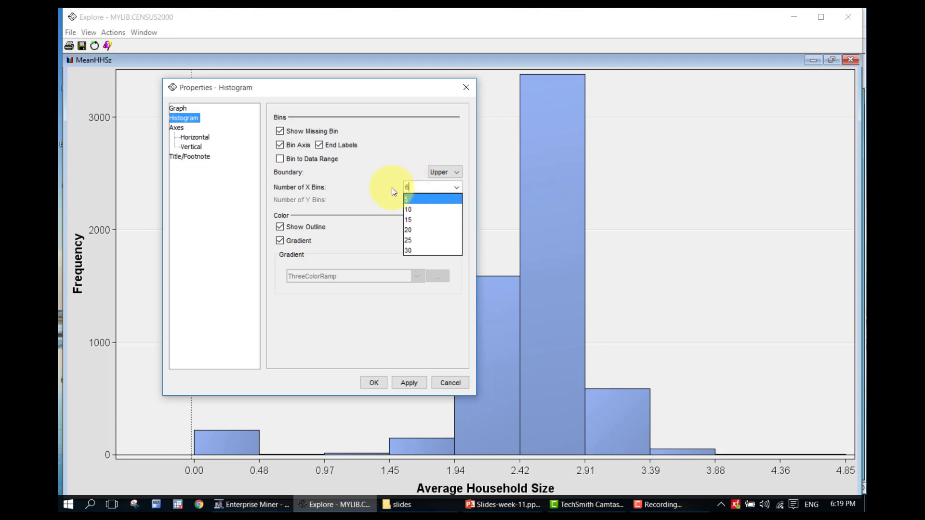
pyautogui.write('6')
pyautogui.click(417, 388)
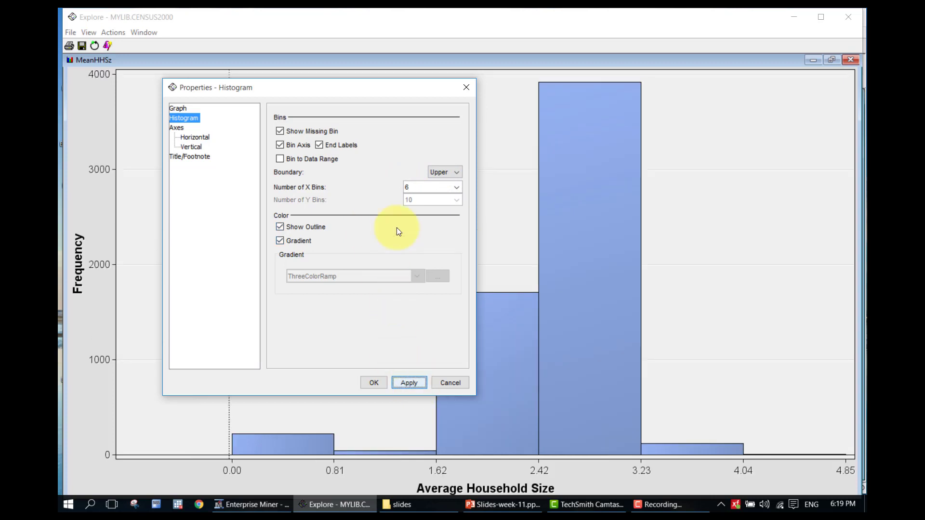
# Set the MeanHHSz histogram to 5 X bins and inspect its lowest bars.
pyautogui.doubleClick(407, 187)
pyautogui.write('5')
pyautogui.click(406, 386)
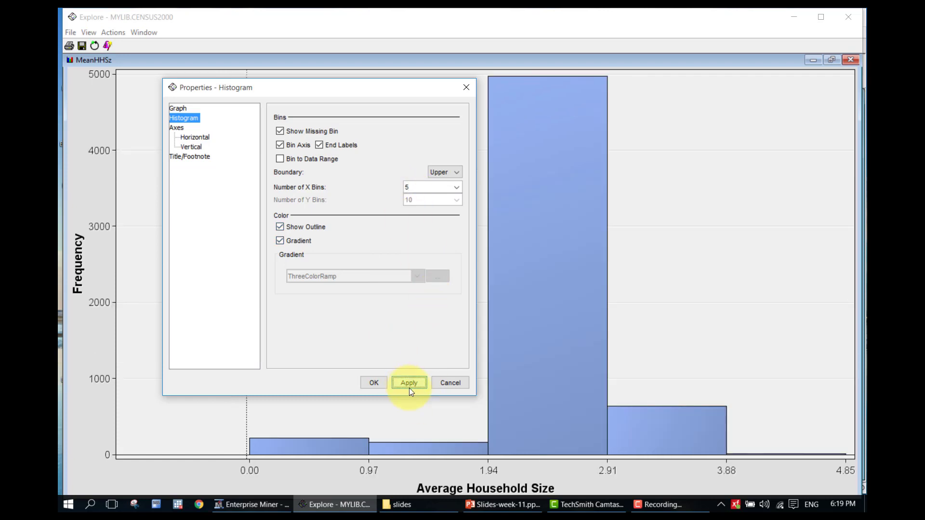
pyautogui.click(373, 386)
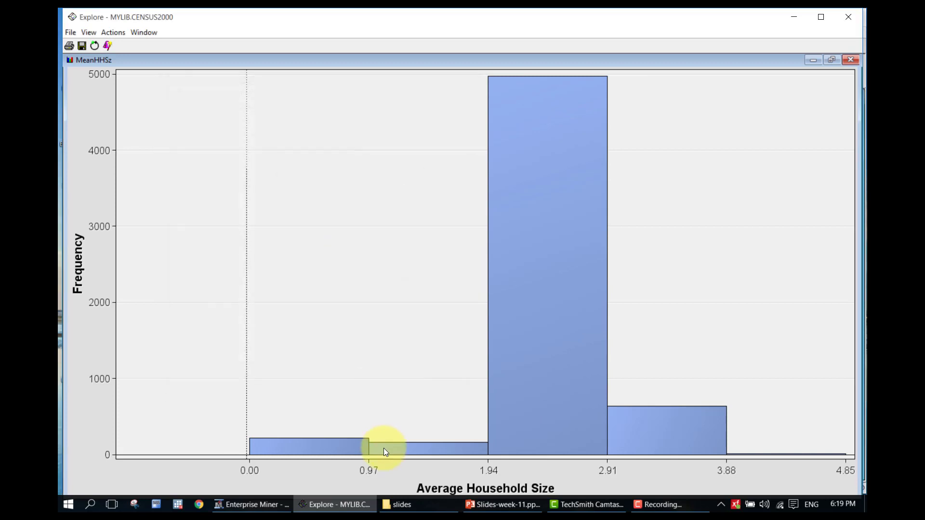
pyautogui.click(357, 449)
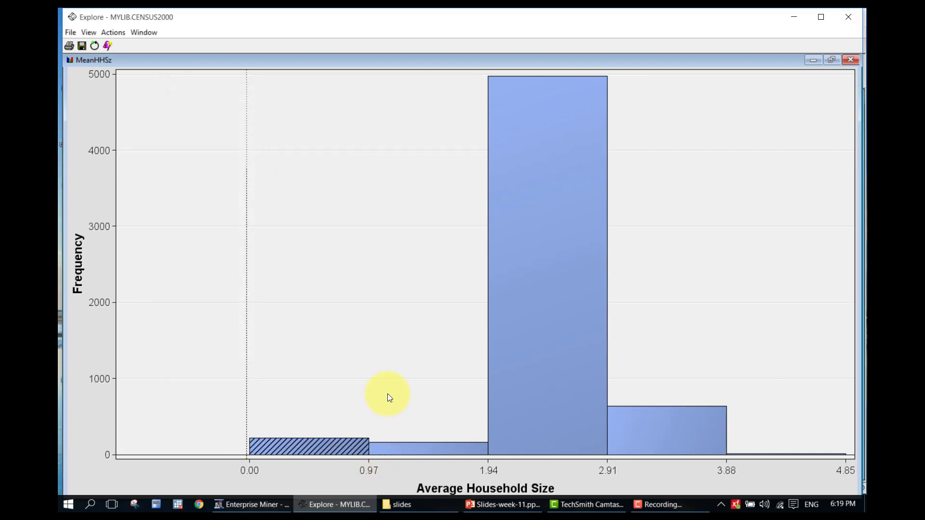
pyautogui.click(446, 453)
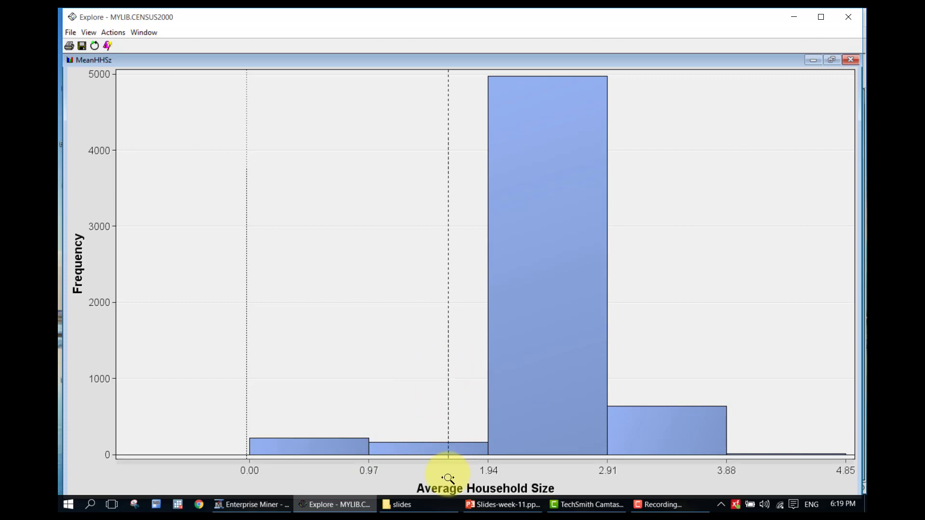
pyautogui.rightClick(448, 316)
pyautogui.click(413, 433)
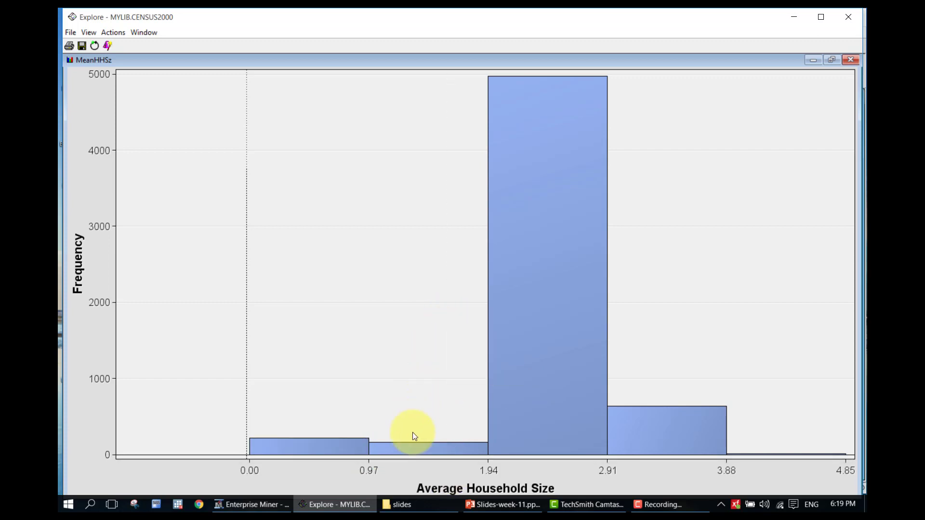
# Set the number of X bins of the MeanHHSz histogram to 100.
pyautogui.rightClick(408, 317)
pyautogui.click(435, 322)
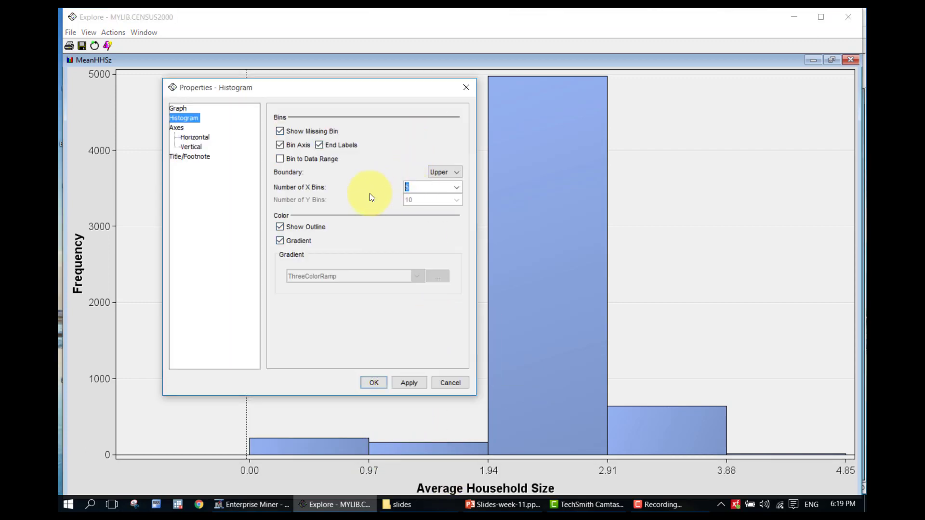
pyautogui.write('100')
pyautogui.click(402, 386)
pyautogui.click(374, 383)
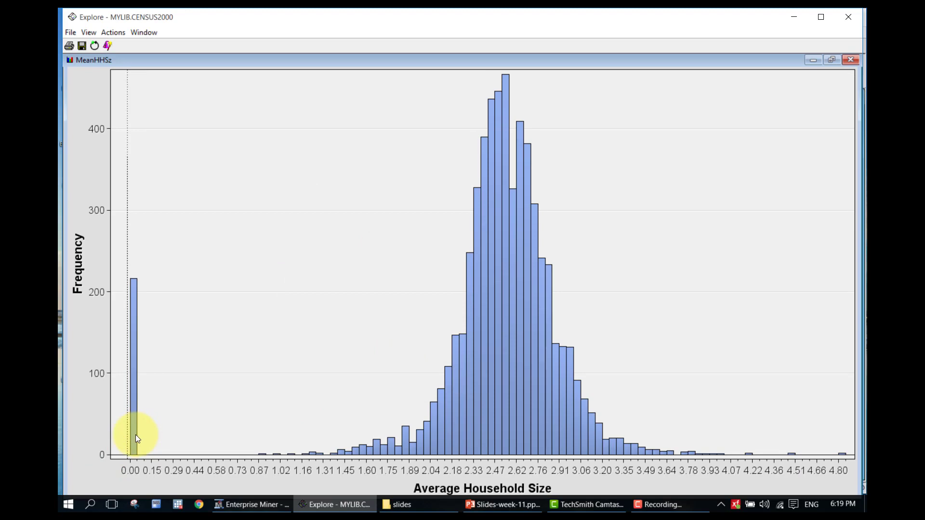
# Highlight the MeanHHSz bar at zero and compare its records with the other histograms, especially the RegDens missing bin, closing the exploration when finished.
pyautogui.click(135, 434)
pyautogui.moveTo(135, 434)
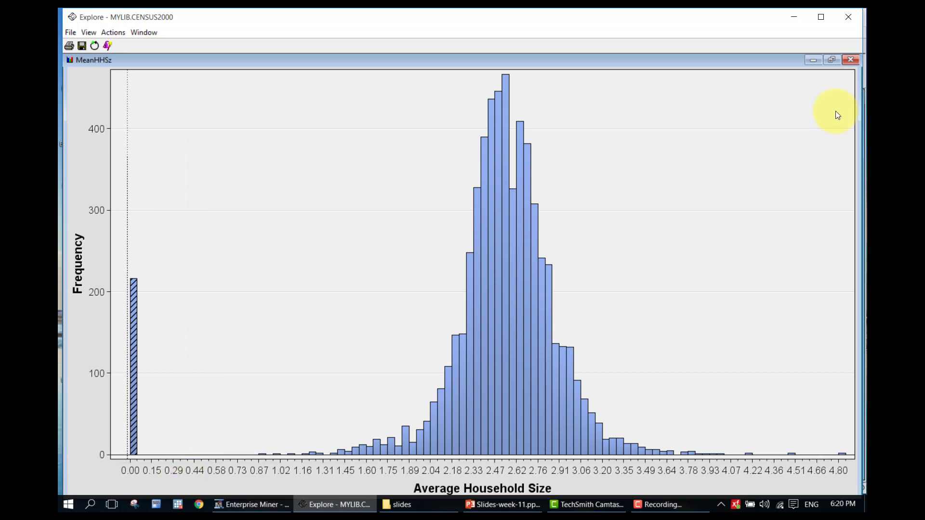
pyautogui.click(832, 59)
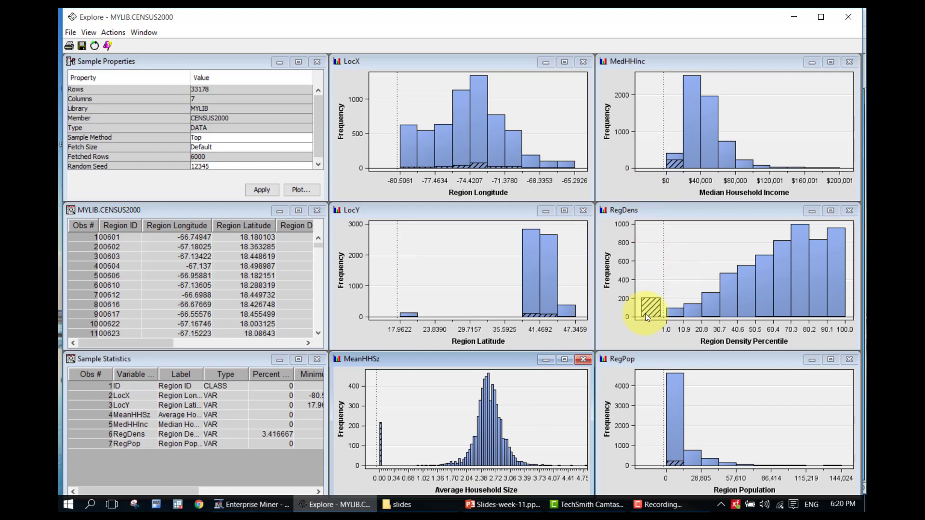
pyautogui.click(380, 448)
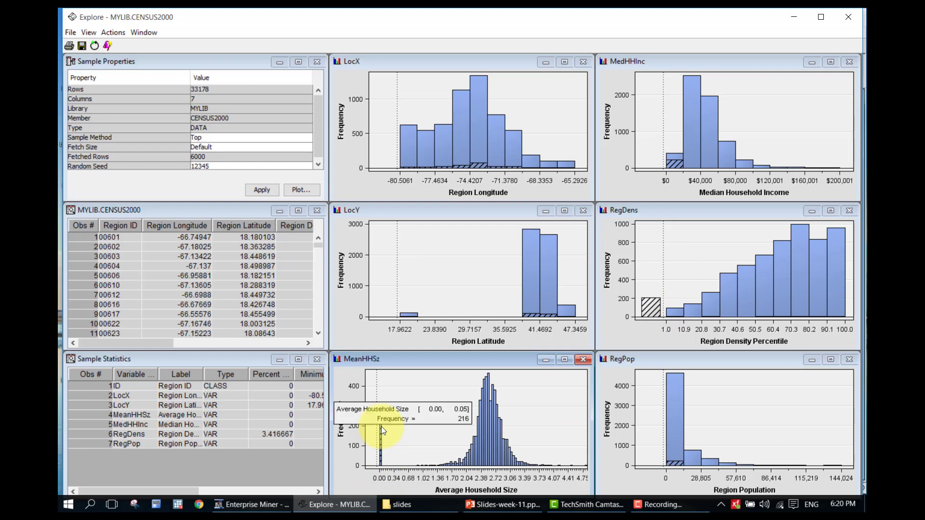
pyautogui.moveTo(381, 423)
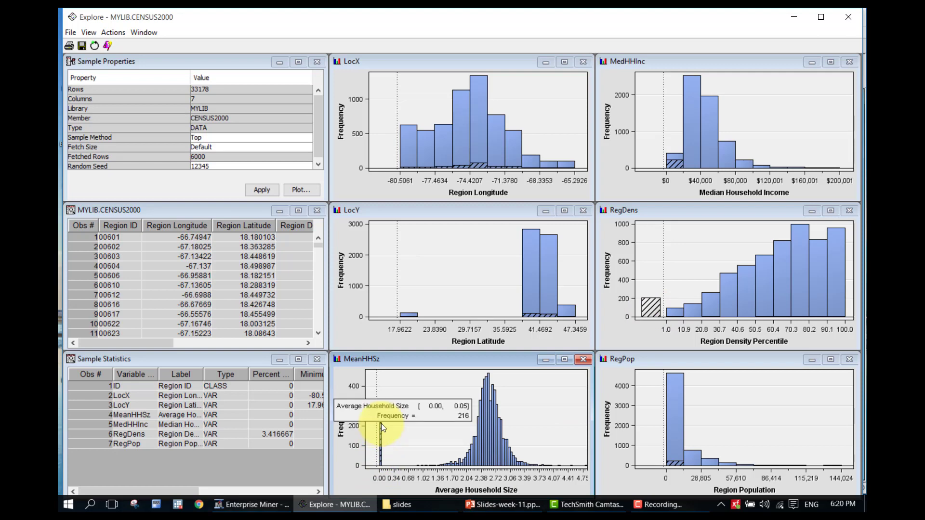
pyautogui.click(651, 309)
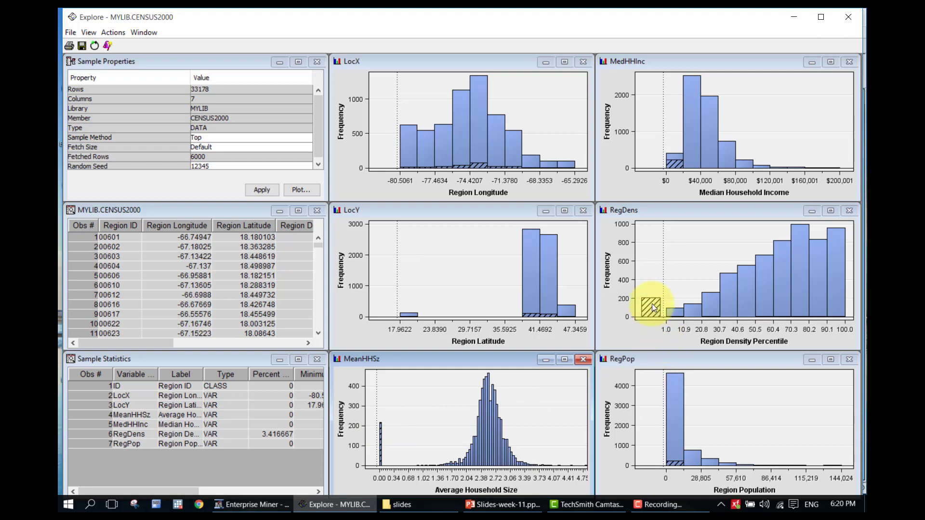
pyautogui.moveTo(652, 303)
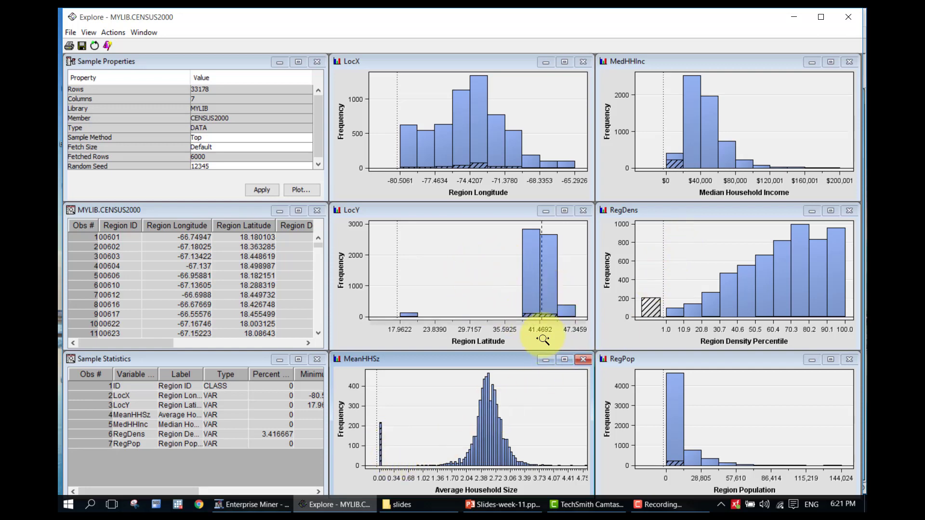
pyautogui.click(851, 19)
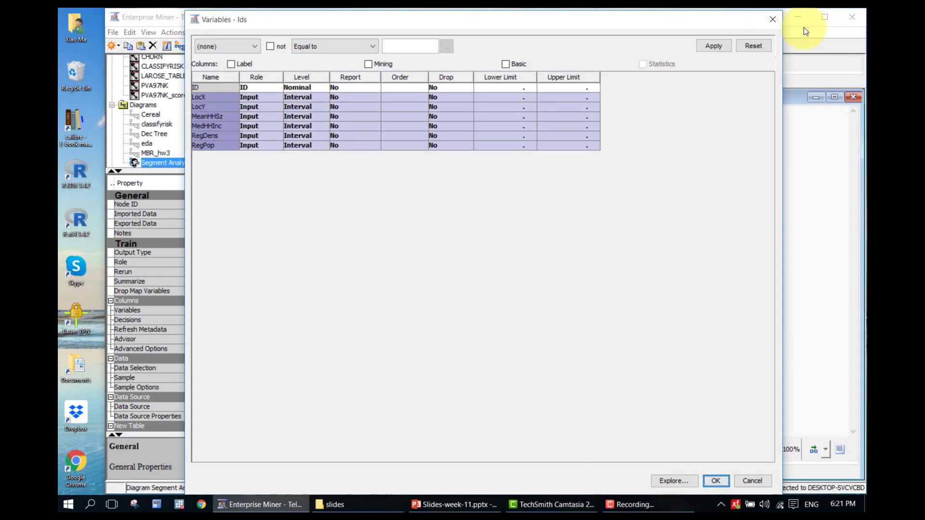
# Close the variables list, add a Filter node to the Segment Analysis diagram and connect CENSUS2000 to it.
pyautogui.click(766, 23)
pyautogui.click(549, 261)
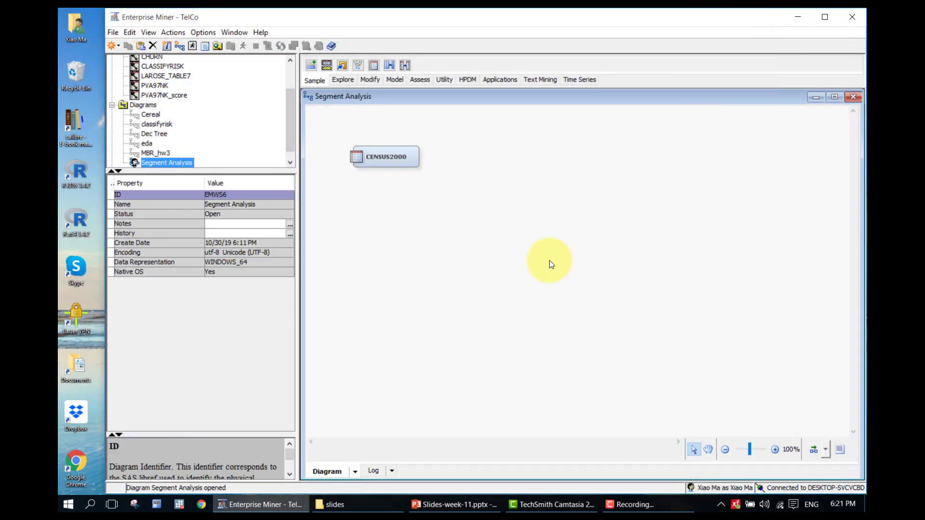
pyautogui.click(397, 166)
pyautogui.click(488, 158)
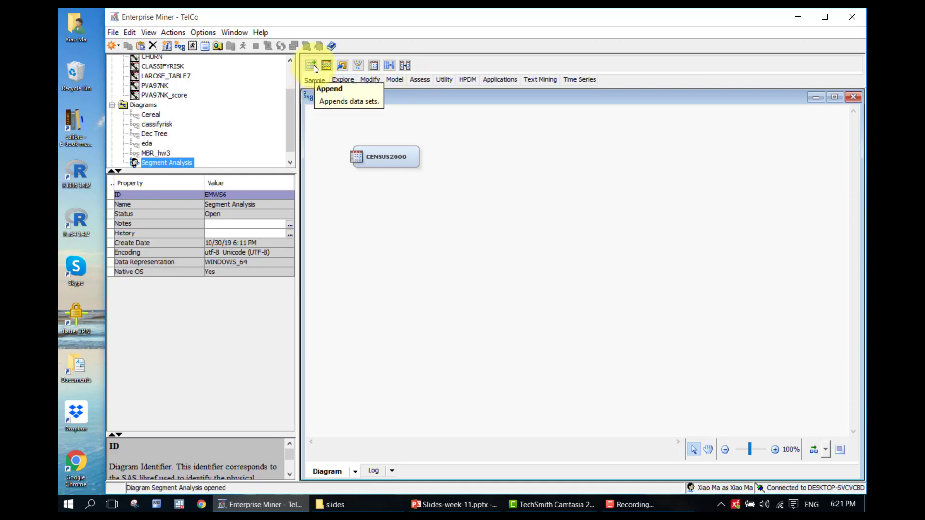
pyautogui.moveTo(355, 66); pyautogui.dragTo(511, 158)
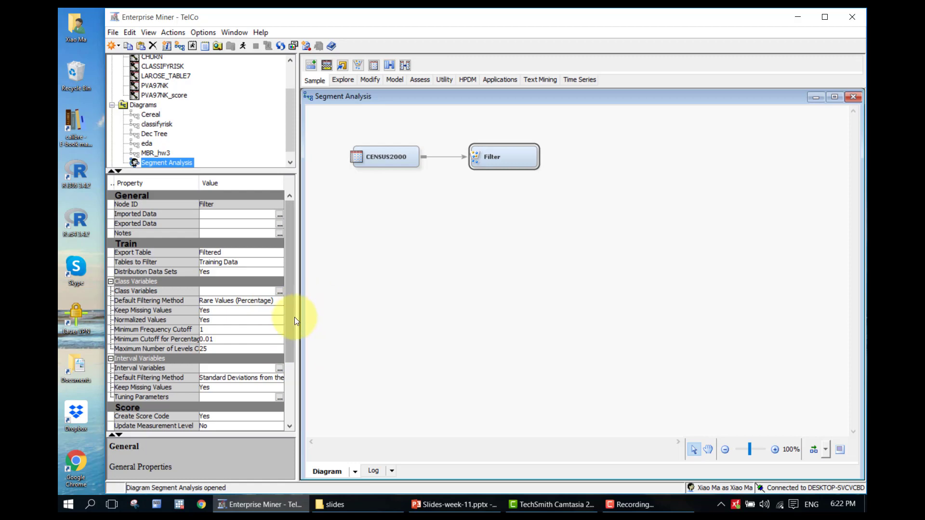
# Set the Filter node's default filtering method for interval variables to User-Specified Limits.
pyautogui.scroll(-1, 291, 334)
pyautogui.scroll(-3, 290, 334)
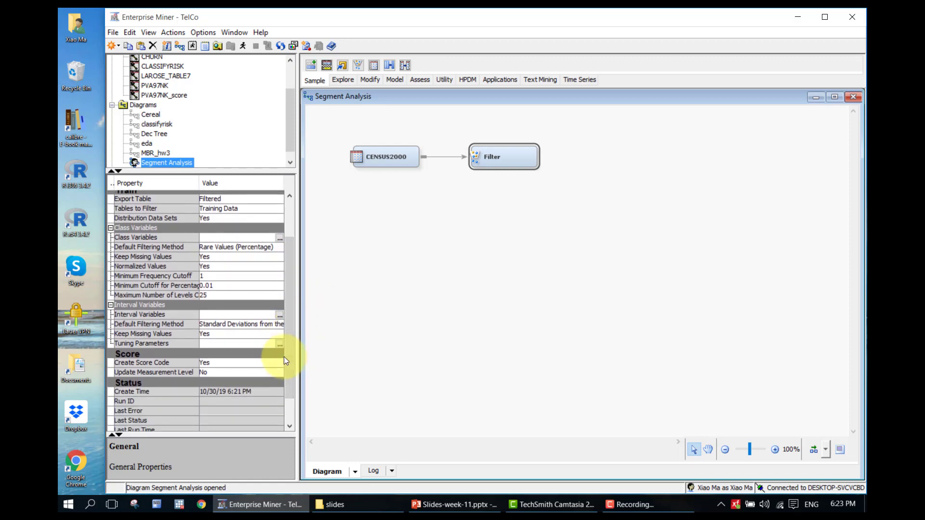
pyautogui.click(249, 324)
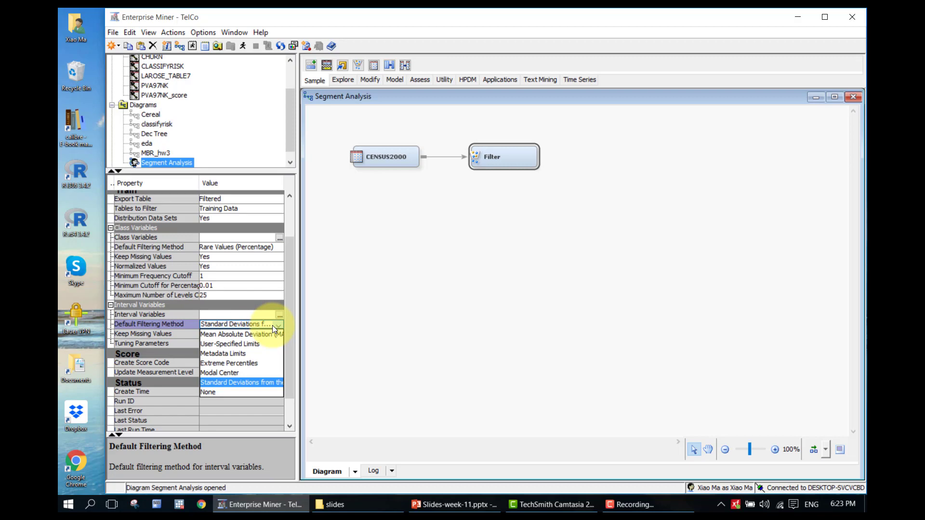
pyautogui.click(270, 344)
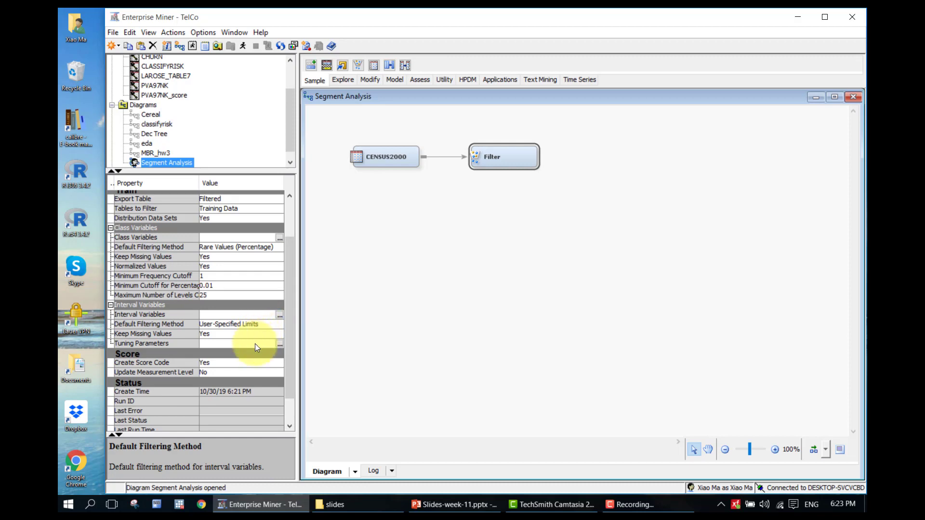
# In the Filter node's interval variables, set MeanHHSz to the User Specified filtering method with a lower limit of 0.1.
pyautogui.click(279, 316)
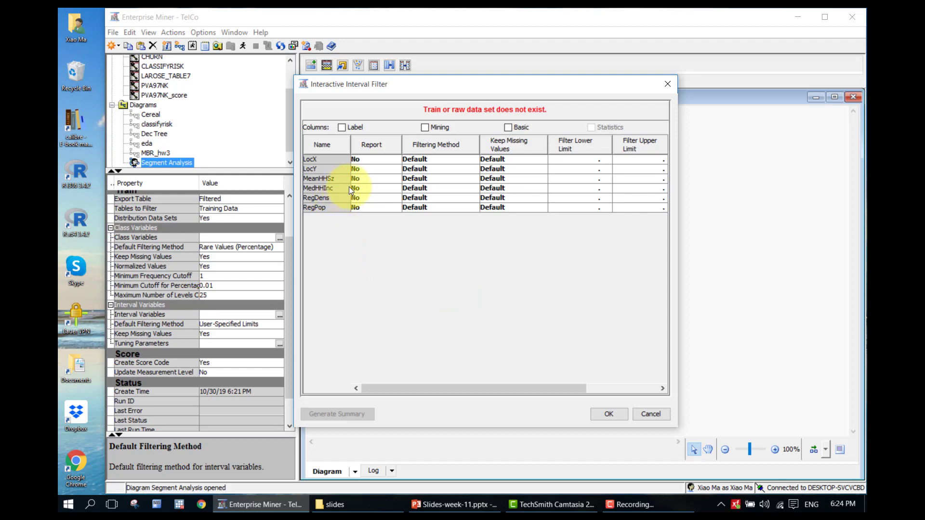
pyautogui.moveTo(678, 97); pyautogui.dragTo(838, 113)
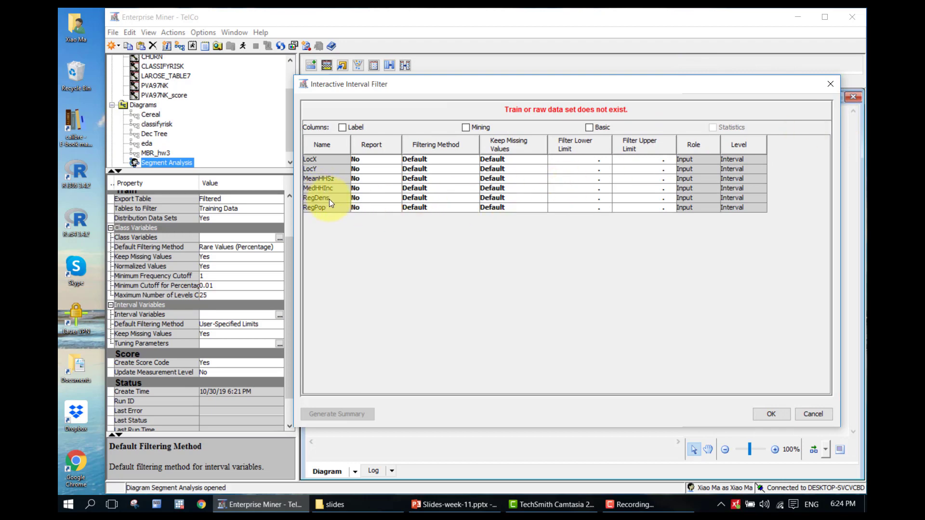
pyautogui.click(342, 178)
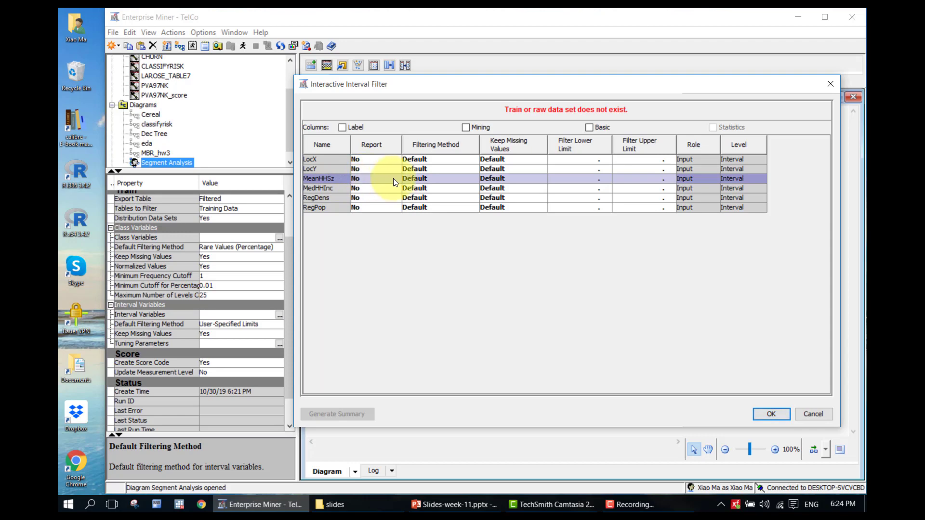
pyautogui.click(455, 178)
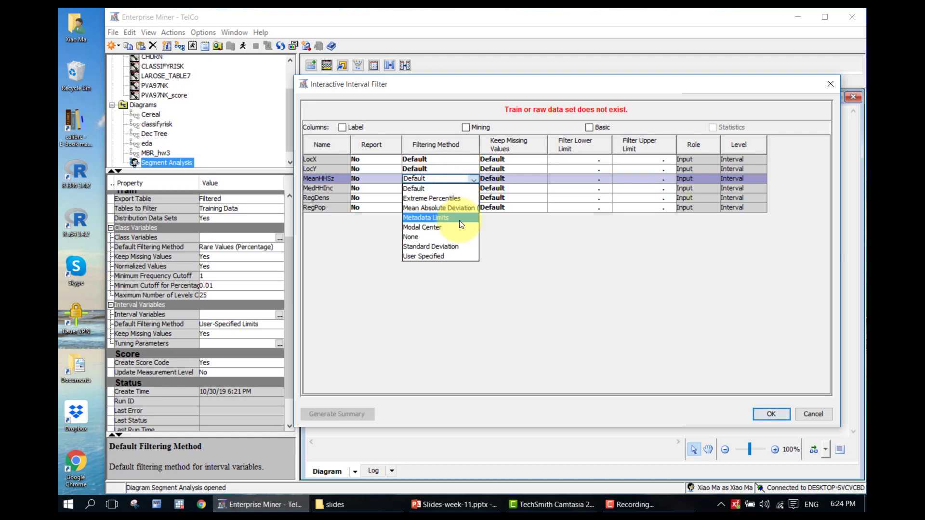
pyautogui.click(464, 255)
pyautogui.click(568, 180)
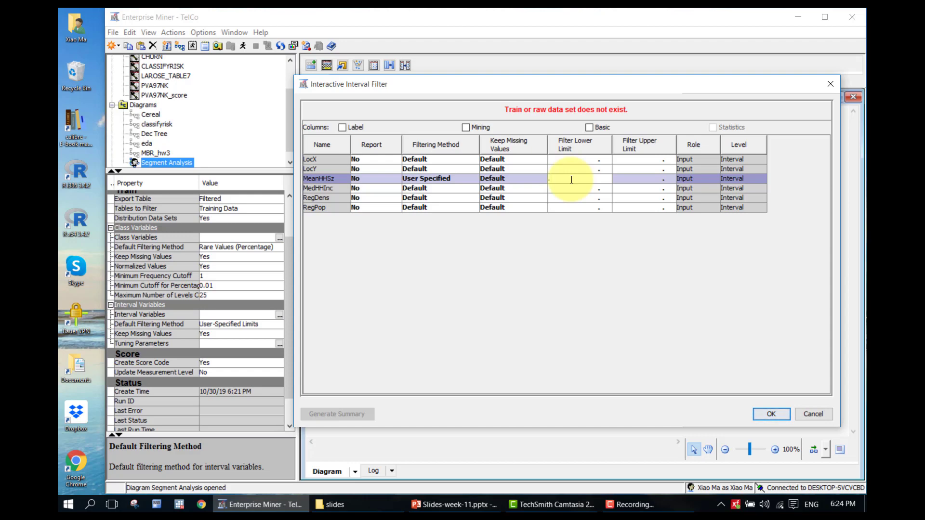
pyautogui.write('1')
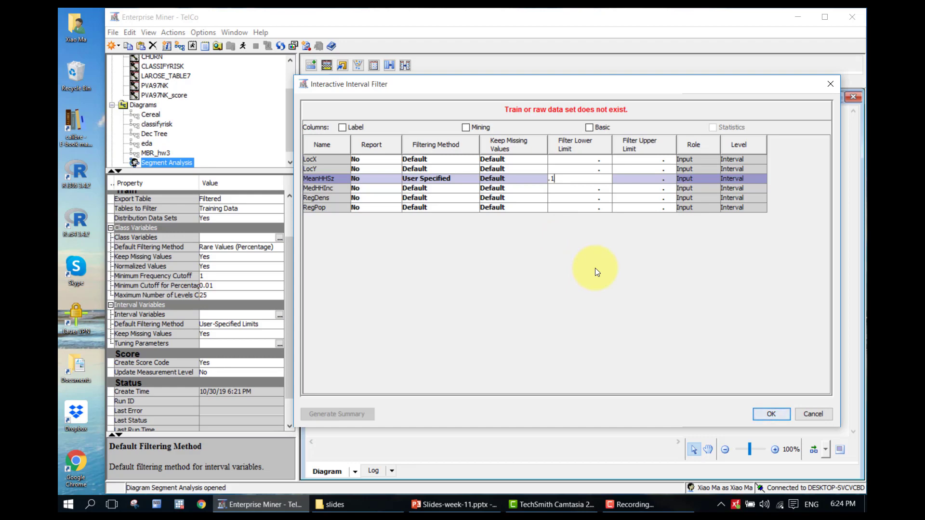
pyautogui.press('Return')
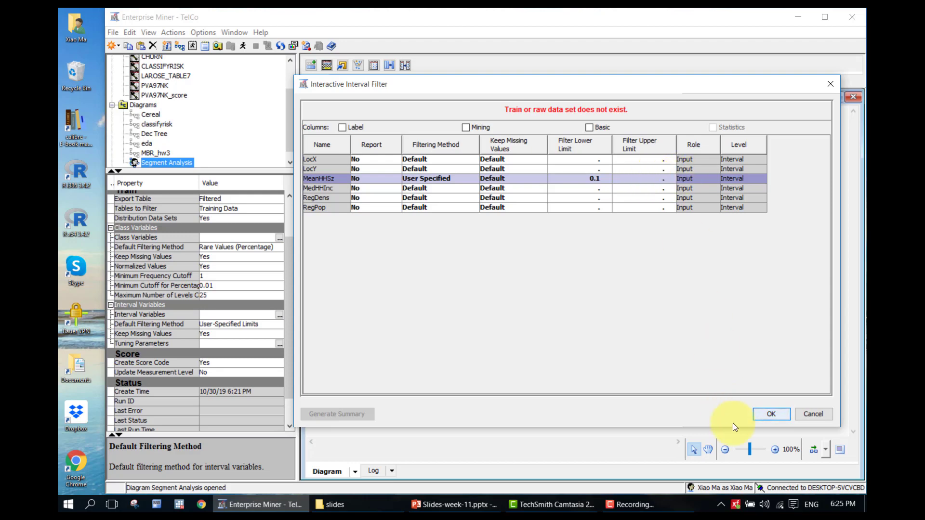
pyautogui.click(770, 414)
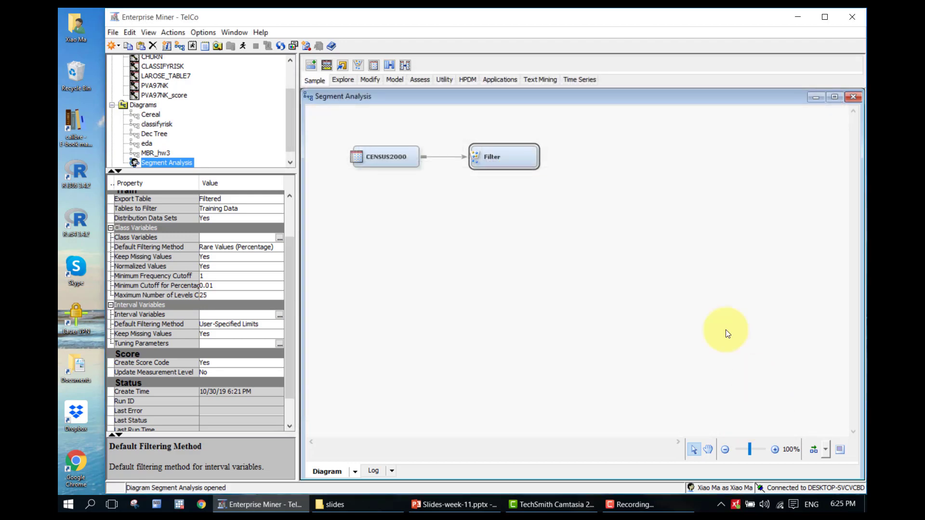
# Run the Filter node's path and open its results.
pyautogui.rightClick(529, 152)
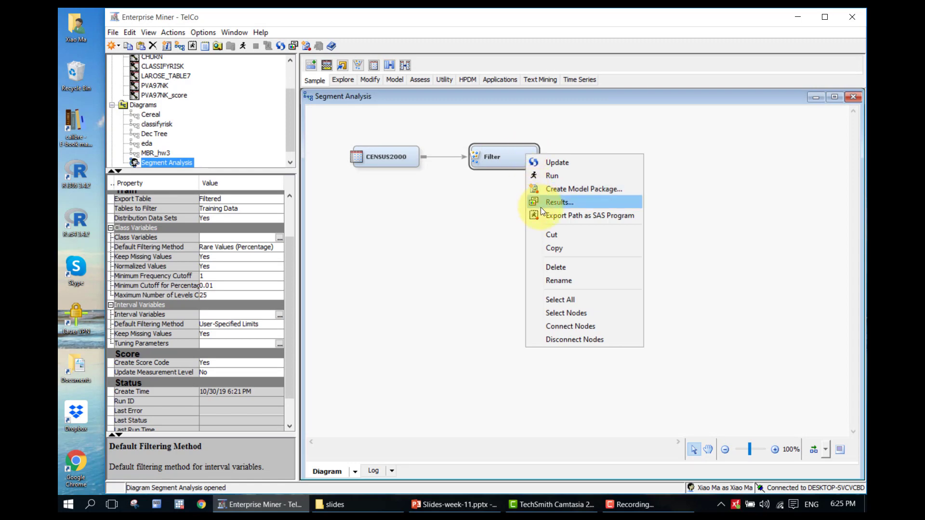
pyautogui.click(567, 176)
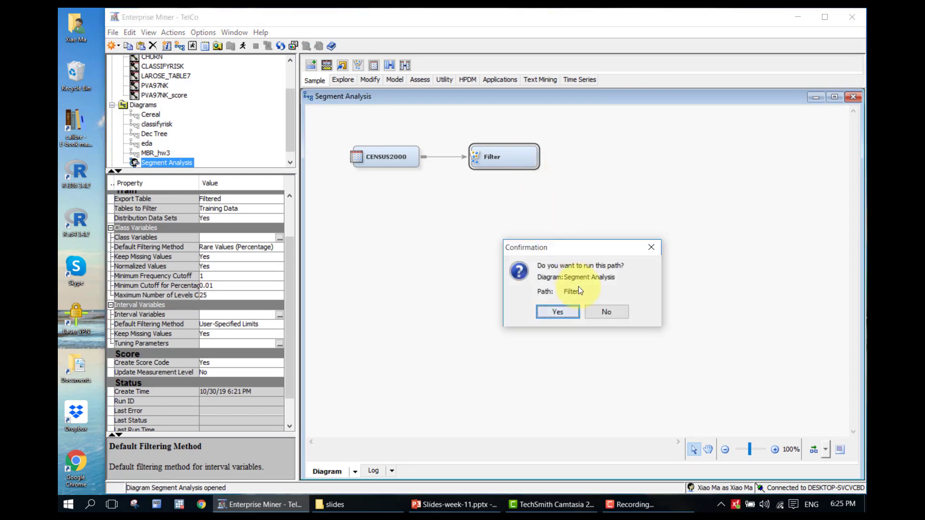
pyautogui.click(559, 312)
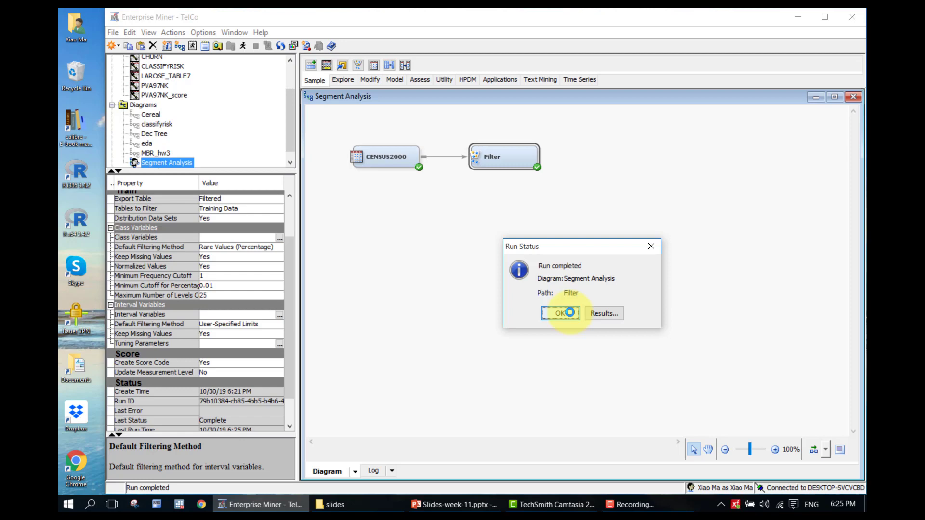
pyautogui.click(603, 313)
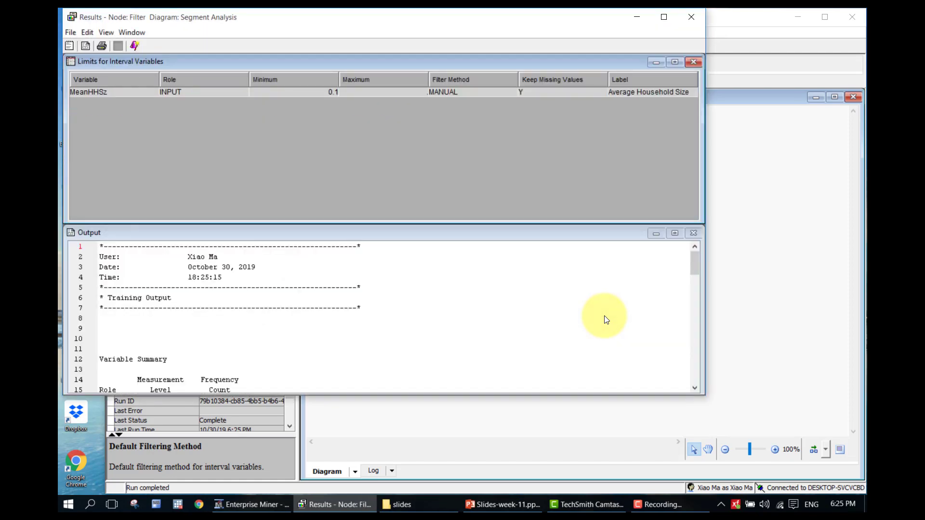
pyautogui.moveTo(575, 17); pyautogui.dragTo(808, 123)
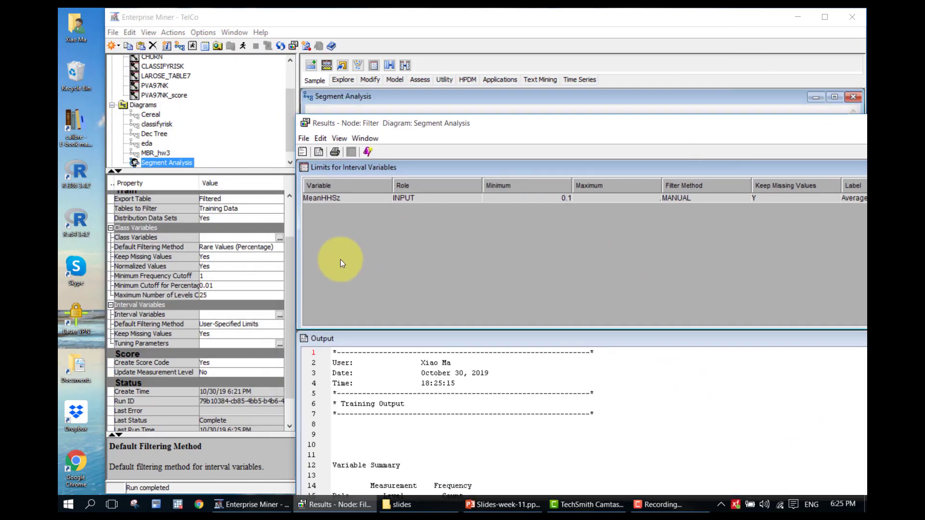
pyautogui.click(511, 59)
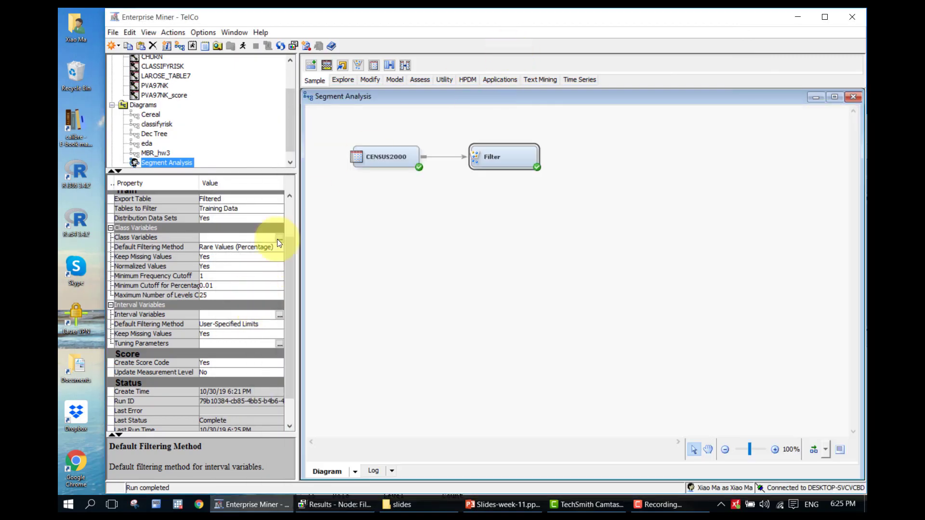
# Reopen the Filter node's interval variables and examine the MeanHHSz distribution against its filter limit and method.
pyautogui.click(281, 315)
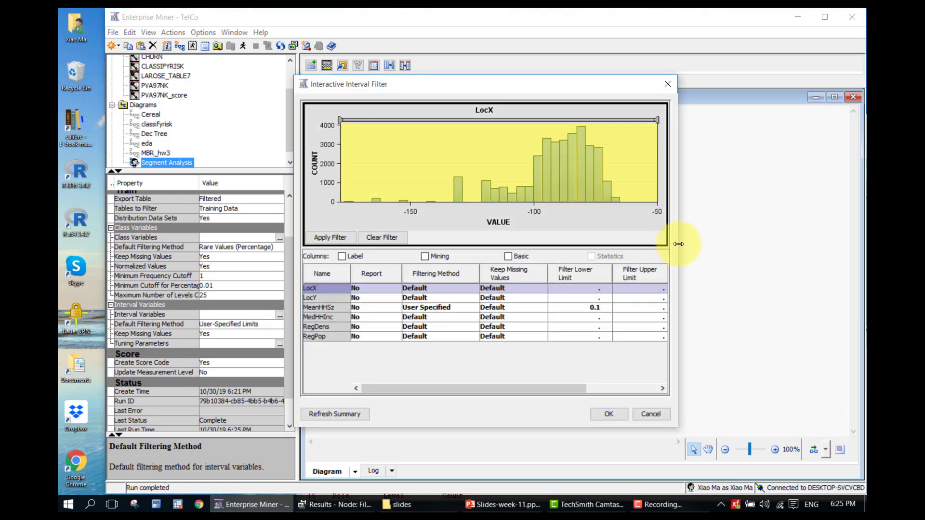
pyautogui.moveTo(678, 243); pyautogui.dragTo(736, 242)
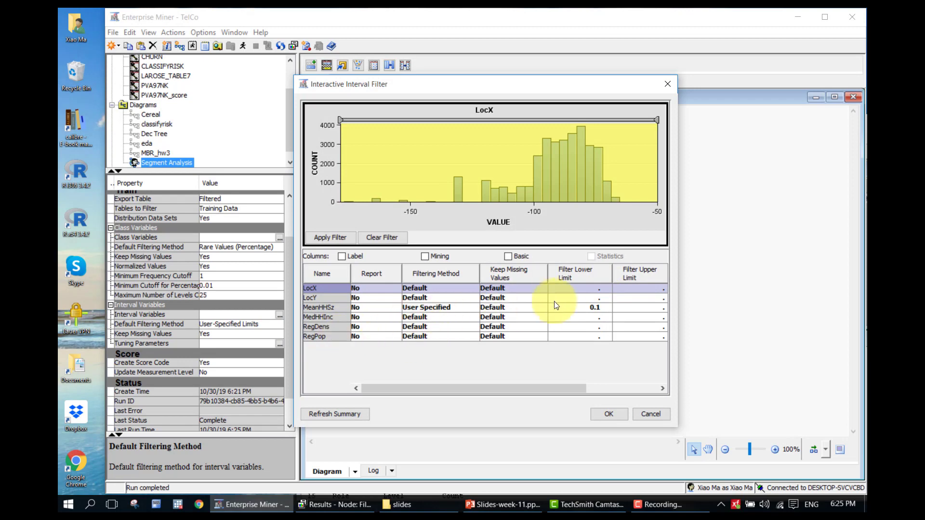
pyautogui.click(561, 306)
pyautogui.click(522, 308)
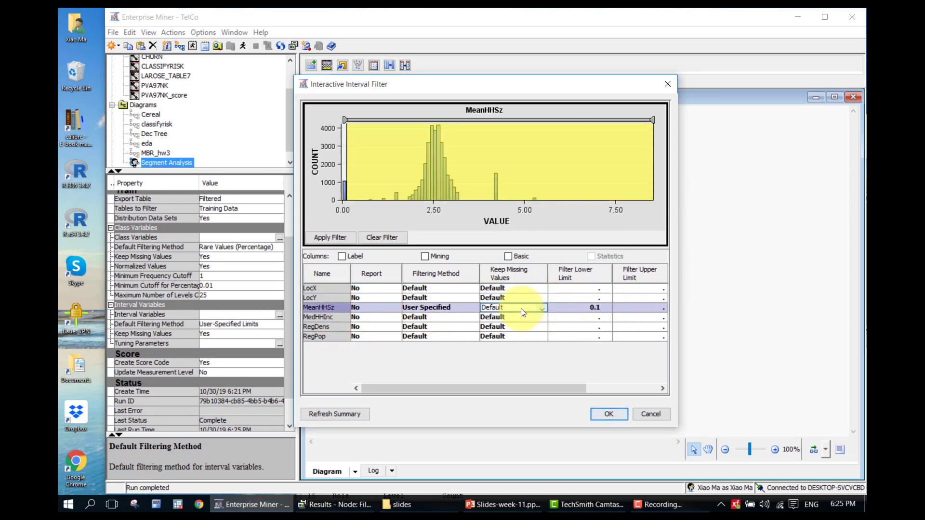
pyautogui.moveTo(677, 301); pyautogui.dragTo(858, 298)
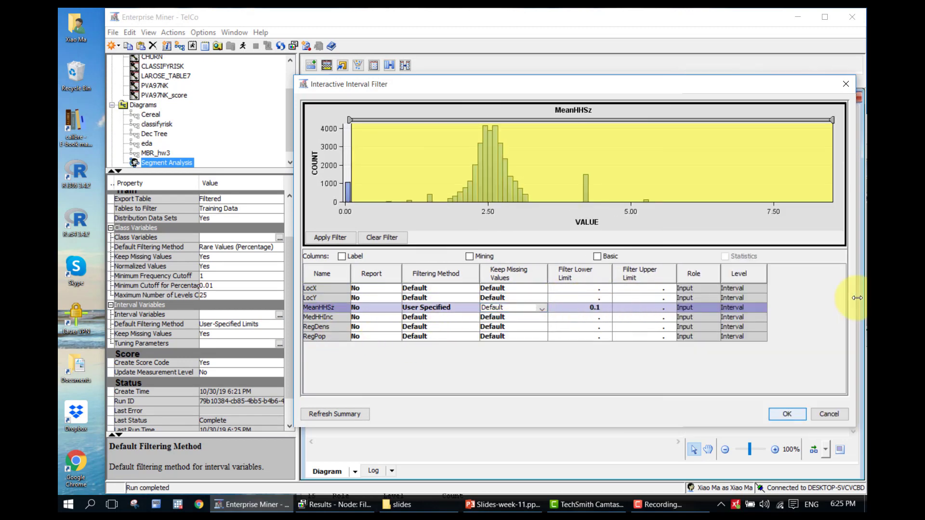
pyautogui.click(429, 308)
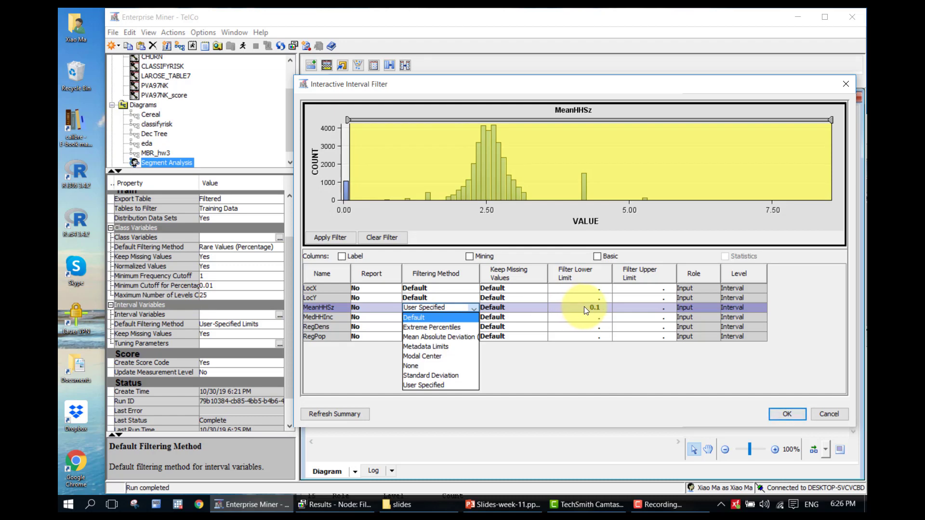
pyautogui.click(793, 310)
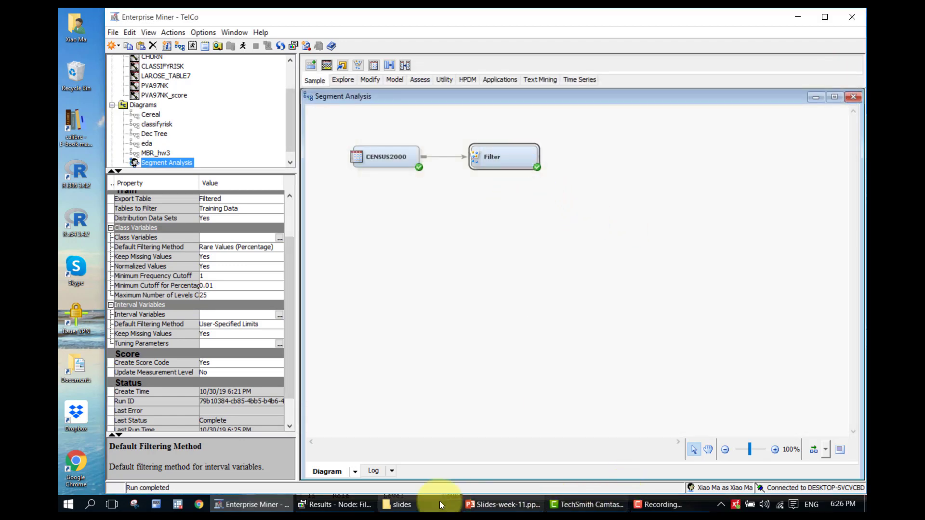
# Examine the number of excluded observations in the Filter node's results output, closing the results when finished.
pyautogui.click(335, 505)
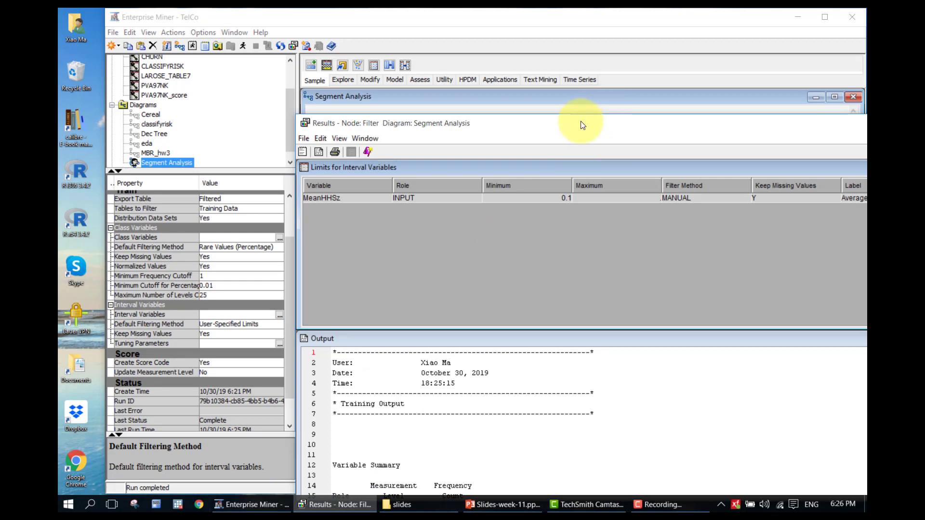
pyautogui.moveTo(584, 123); pyautogui.dragTo(458, 62)
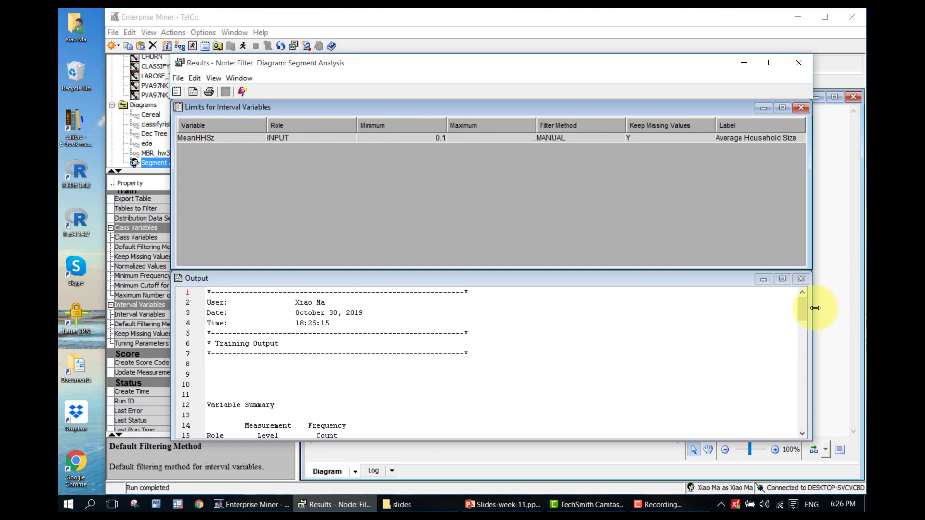
pyautogui.moveTo(800, 313)
pyautogui.mouseDown()
pyautogui.moveTo(813, 330)
pyautogui.moveTo(814, 317)
pyautogui.mouseUp()
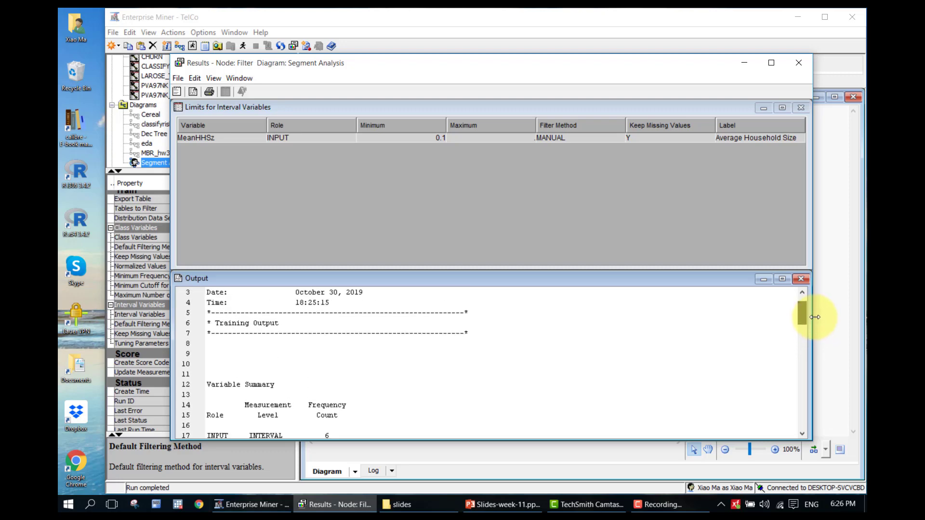
pyautogui.moveTo(803, 315); pyautogui.dragTo(810, 371)
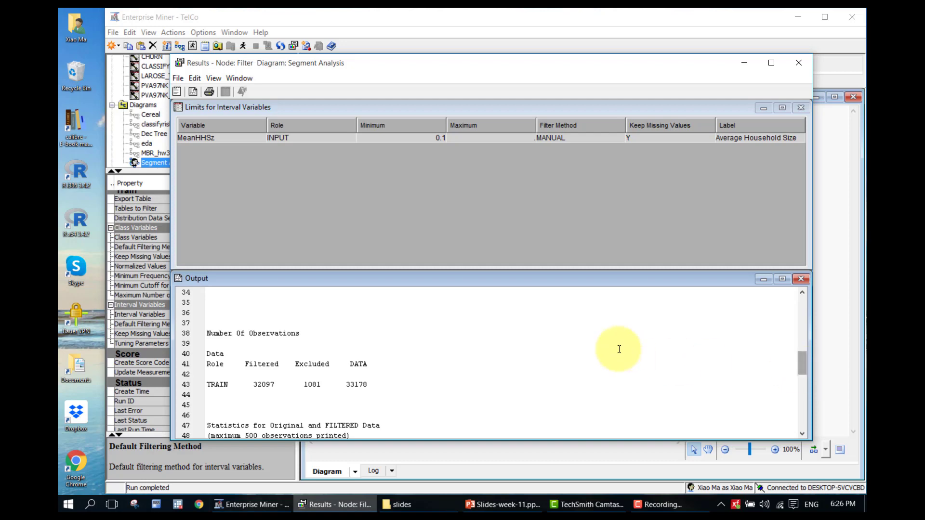
pyautogui.moveTo(304, 384); pyautogui.dragTo(331, 384)
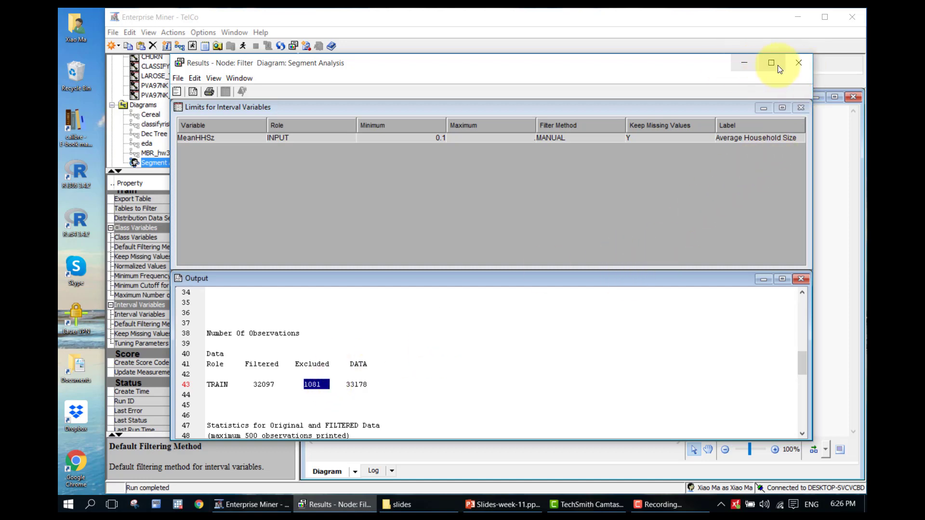
pyautogui.click(799, 64)
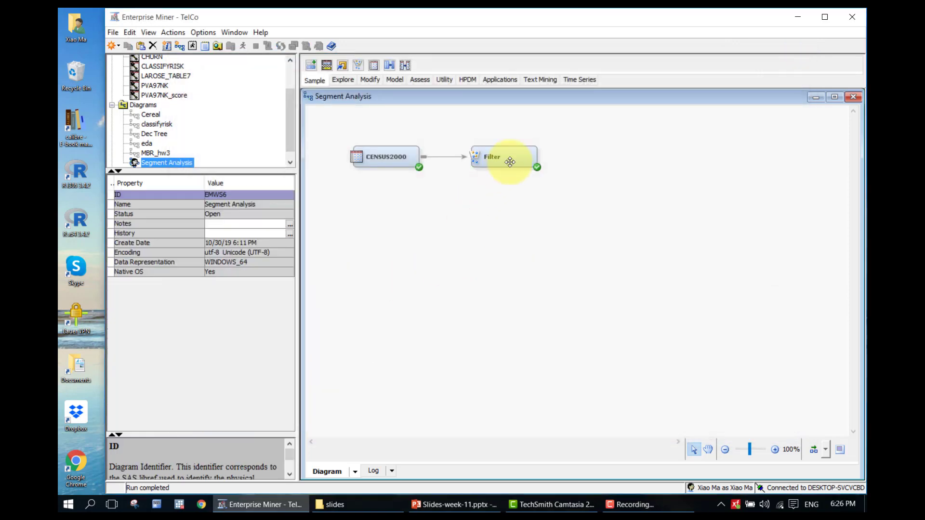
# Add a Cluster node to the diagram beside the Filter node.
pyautogui.click(512, 155)
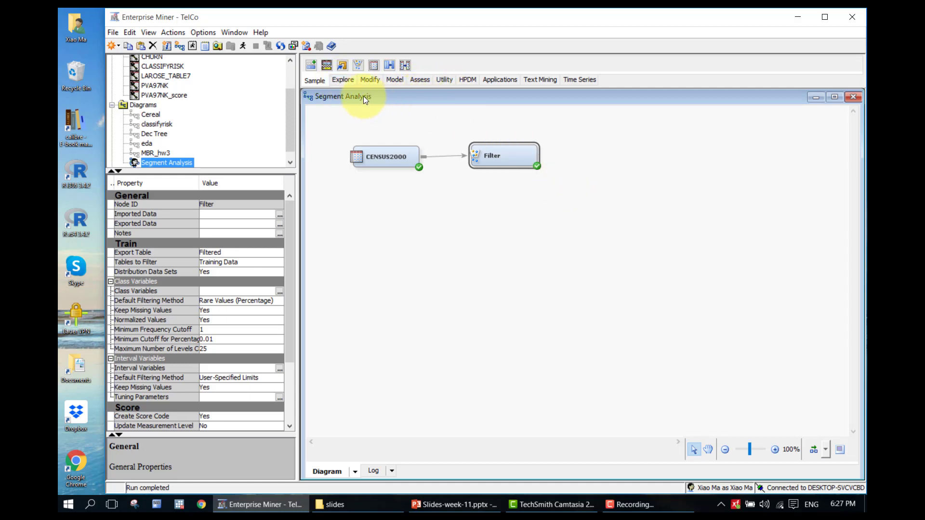
pyautogui.click(346, 78)
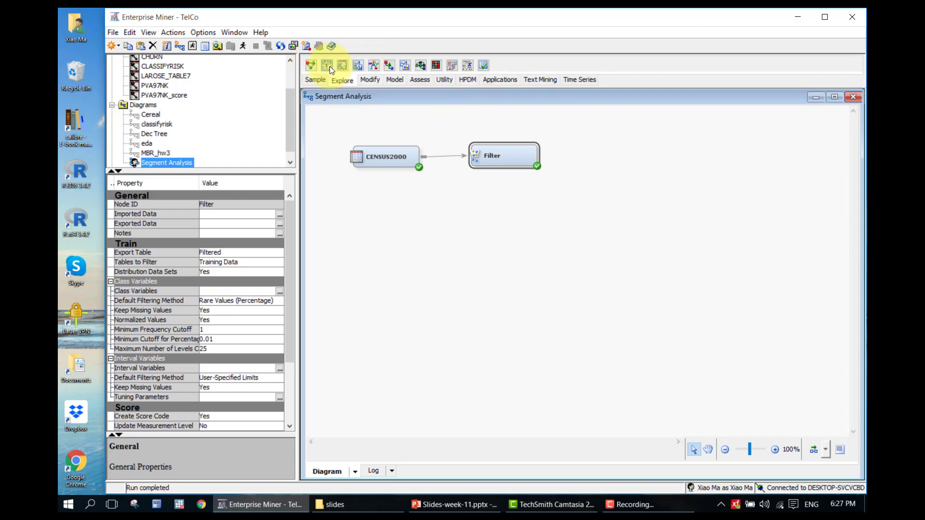
pyautogui.moveTo(599, 143); pyautogui.dragTo(599, 159)
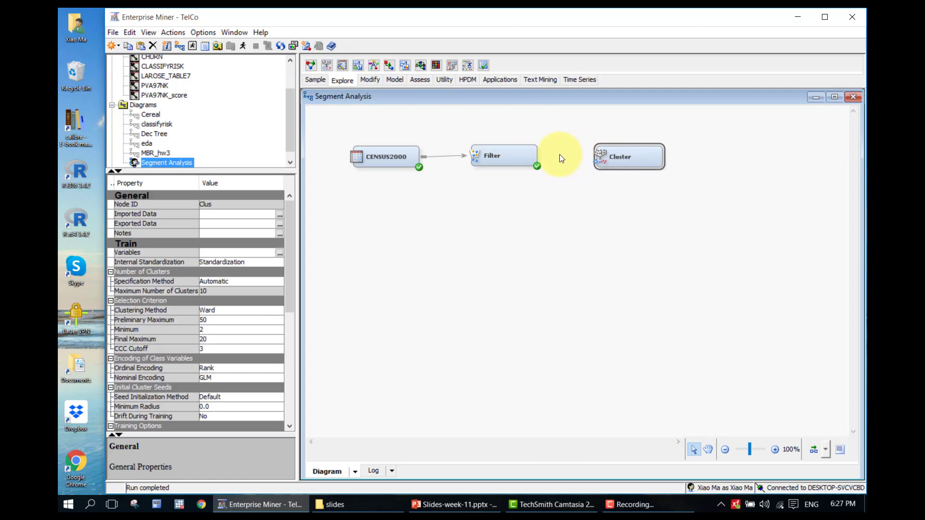
# Connect the Filter node to the Cluster node and set the Cluster node's Final Maximum number of clusters to 3.
pyautogui.moveTo(544, 150); pyautogui.dragTo(615, 155)
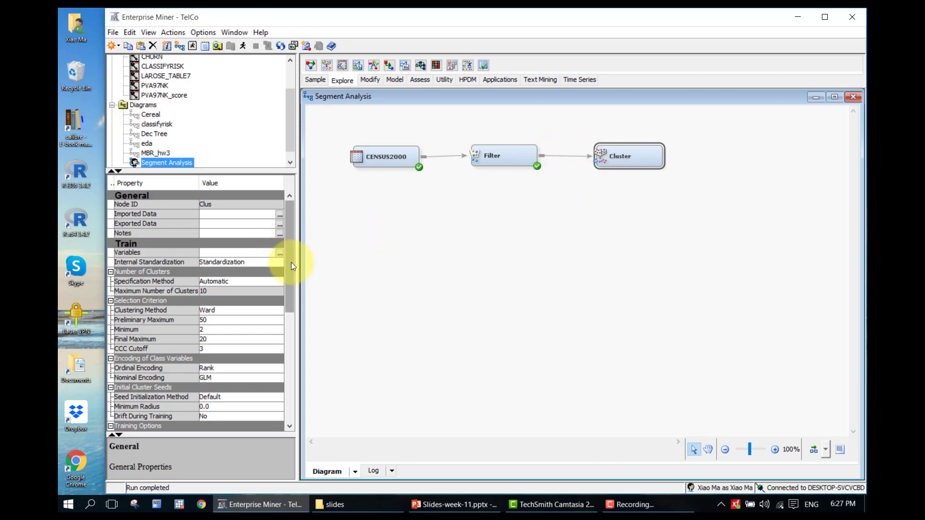
pyautogui.moveTo(291, 262); pyautogui.dragTo(294, 283)
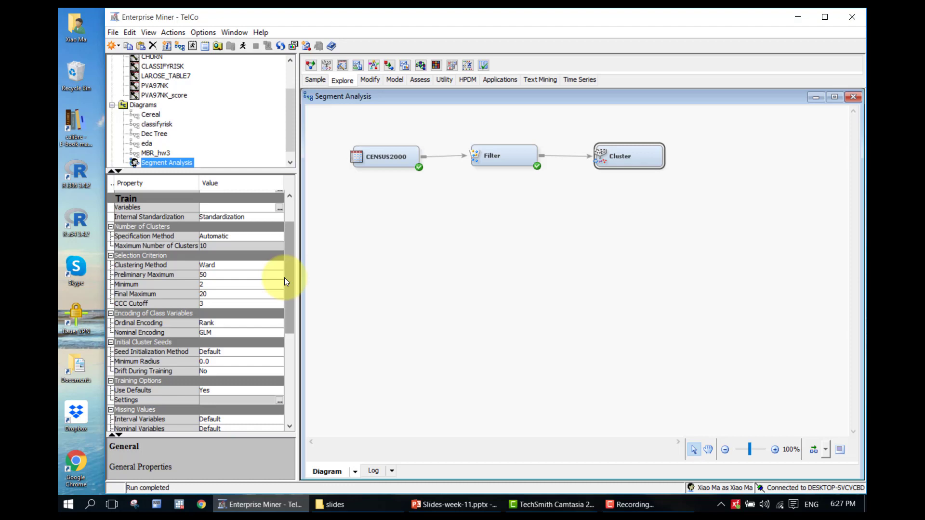
pyautogui.moveTo(290, 281); pyautogui.dragTo(286, 315)
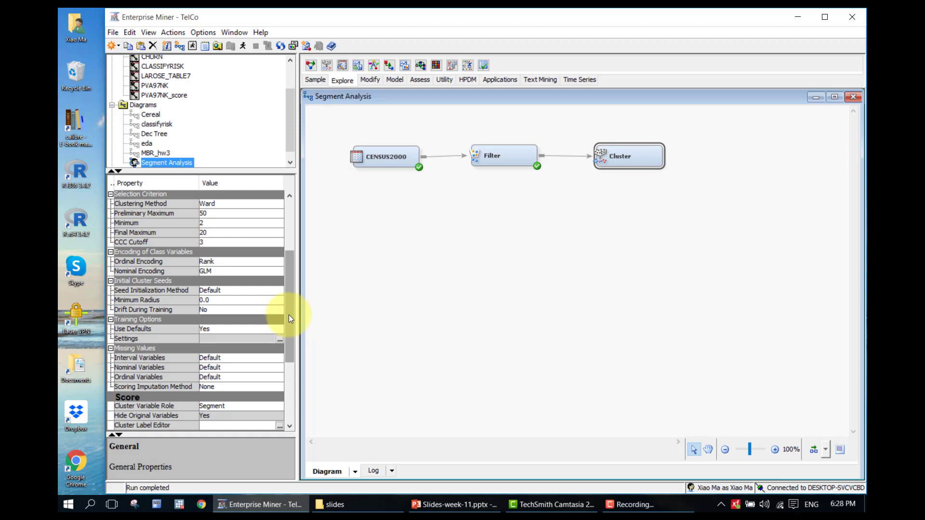
pyautogui.moveTo(291, 316); pyautogui.dragTo(293, 299)
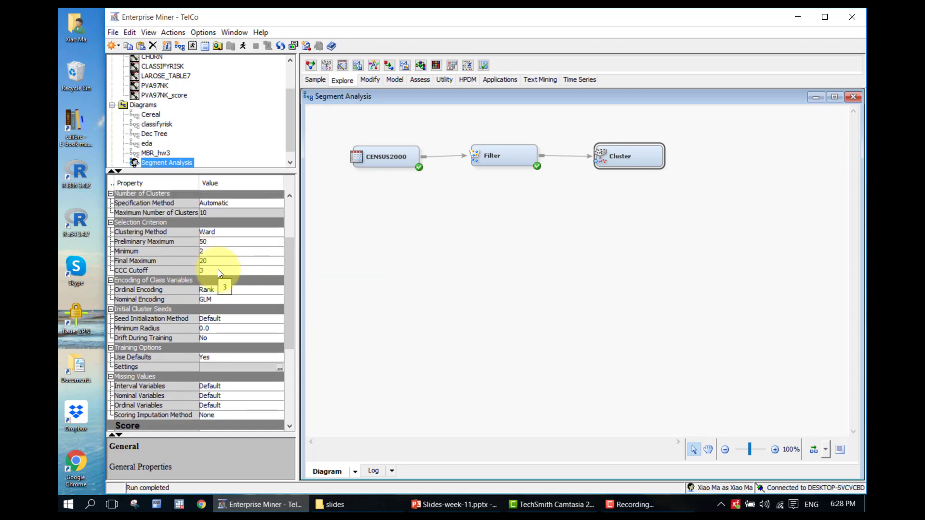
pyautogui.click(220, 262)
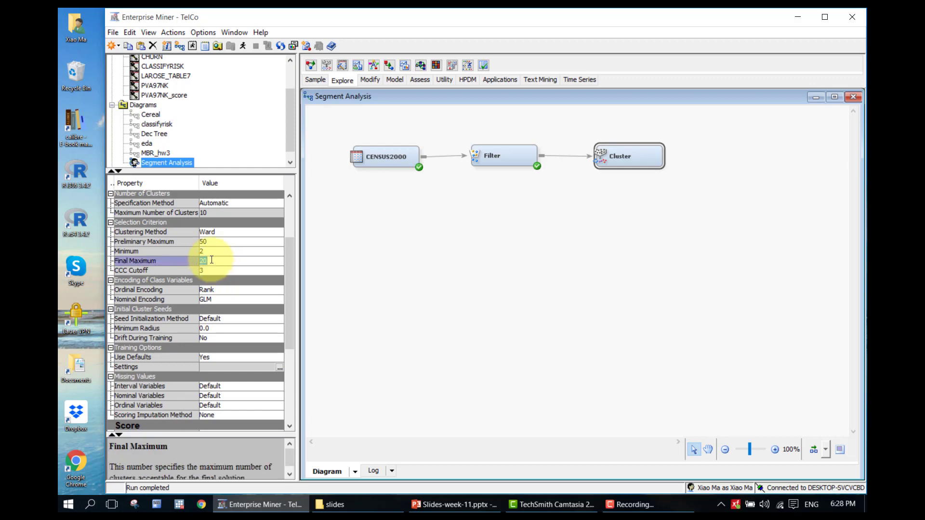
pyautogui.moveTo(290, 256)
pyautogui.mouseDown()
pyautogui.moveTo(288, 237)
pyautogui.moveTo(290, 259)
pyautogui.mouseUp()
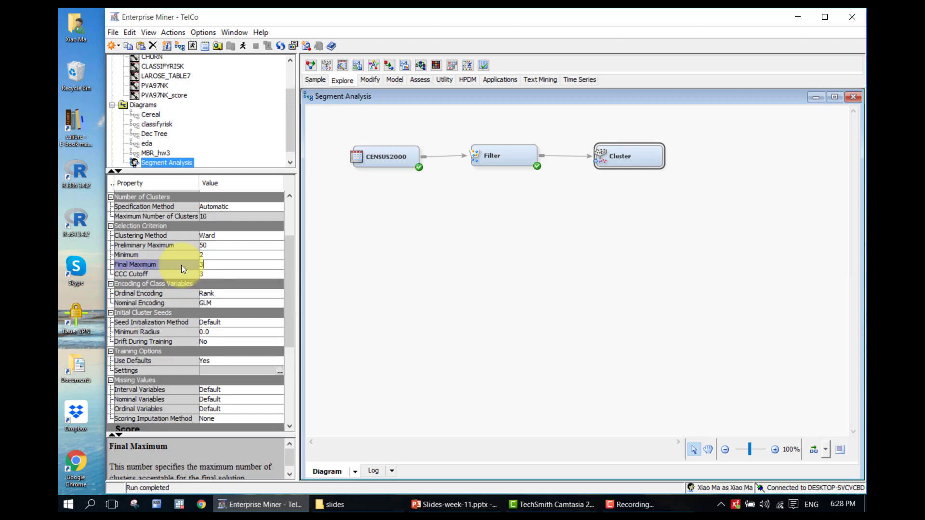
pyautogui.press('Return')
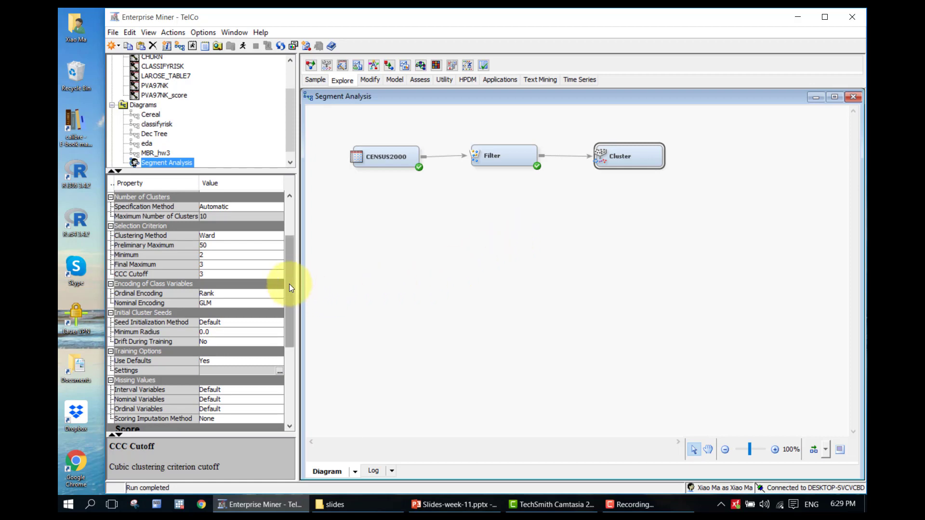
# Review the Cluster node's Internal Standardization options, keeping Standardization selected.
pyautogui.moveTo(289, 284); pyautogui.dragTo(291, 259)
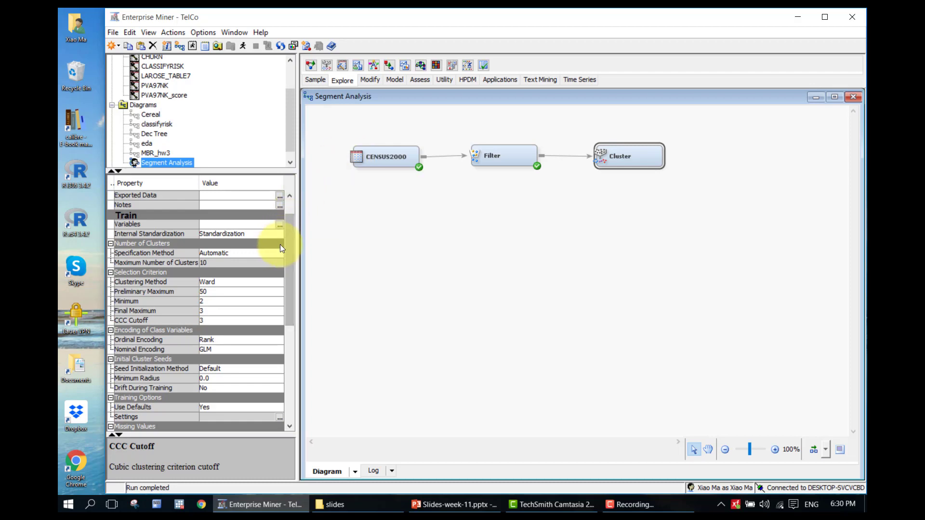
pyautogui.click(263, 235)
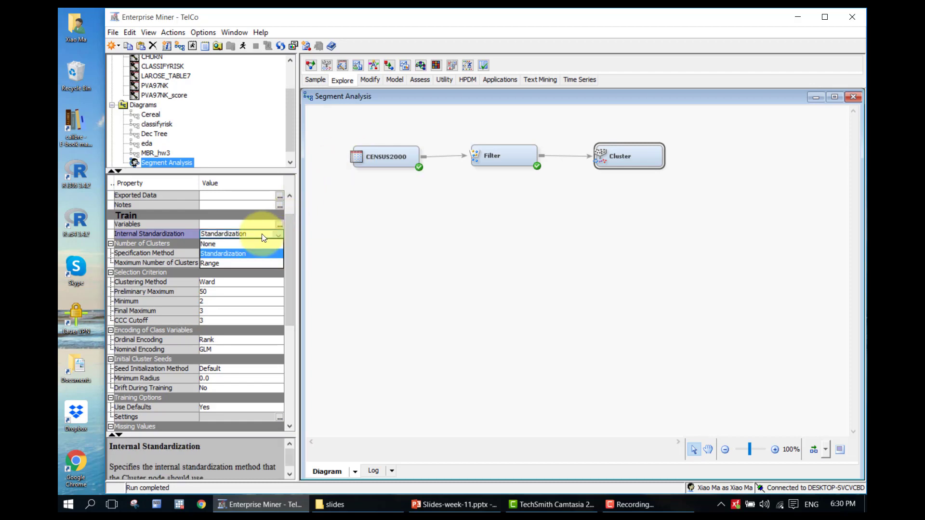
pyautogui.click(263, 237)
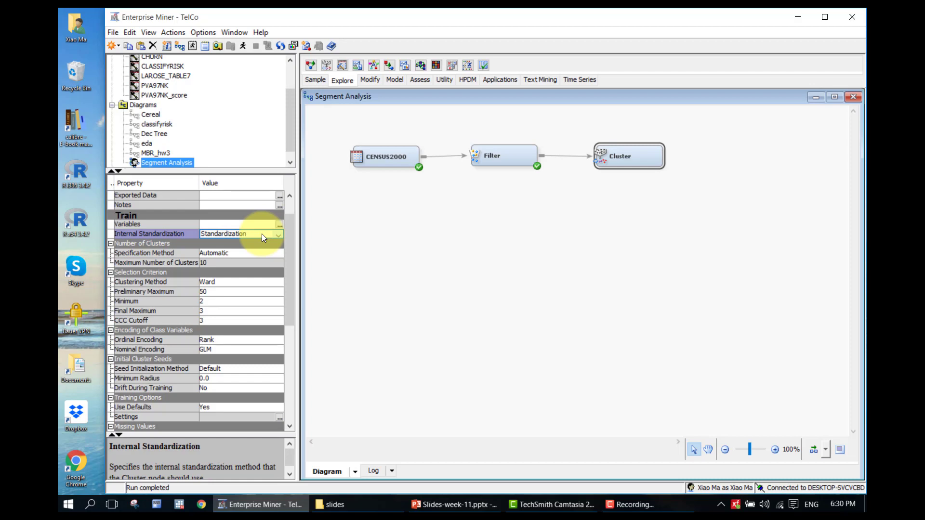
pyautogui.click(262, 233)
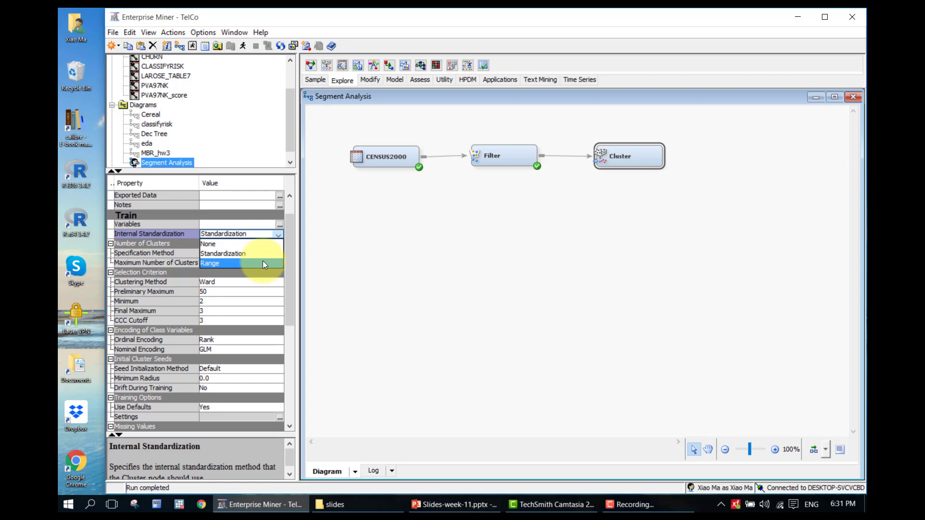
pyautogui.click(277, 236)
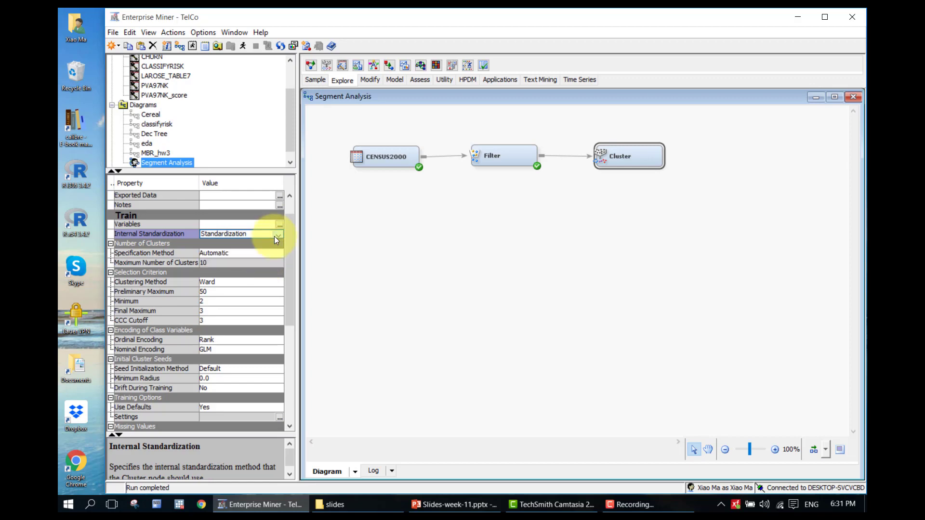
pyautogui.click(275, 236)
pyautogui.click(275, 236)
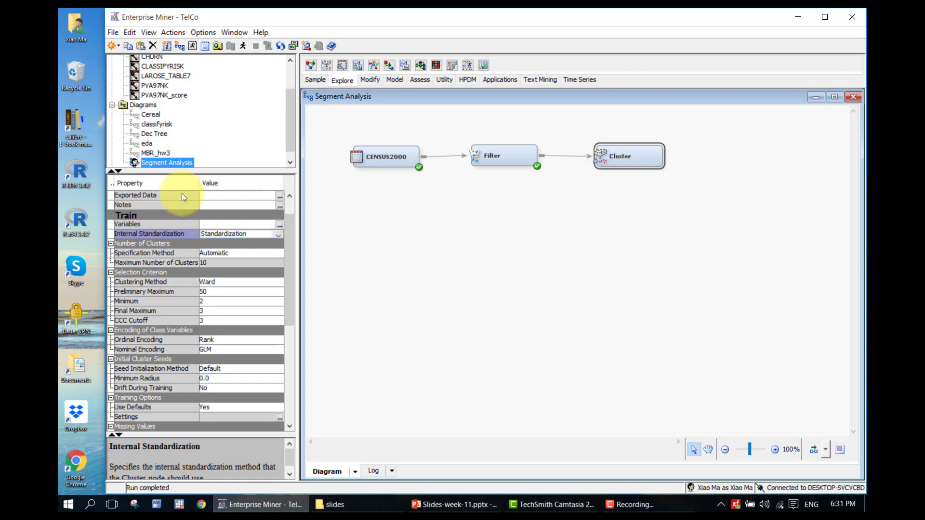
# Exclude LocX, LocY and RegPop from the Cluster node's variables by setting their Use to No, and accept the changes.
pyautogui.scroll(1, 291, 209)
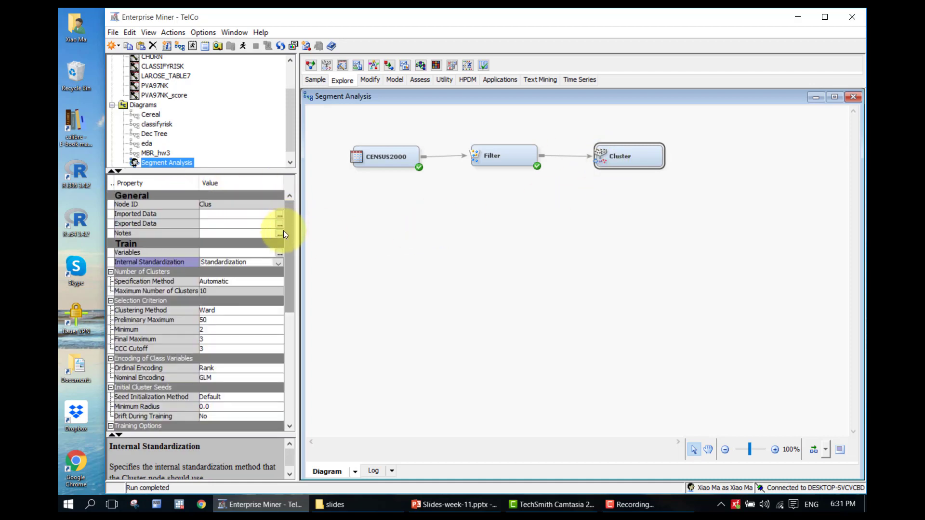
pyautogui.click(280, 253)
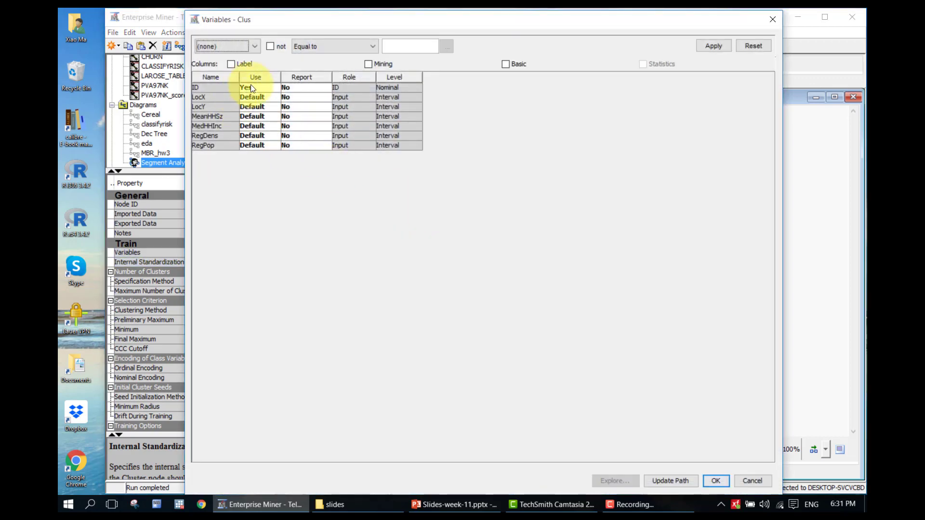
pyautogui.click(273, 101)
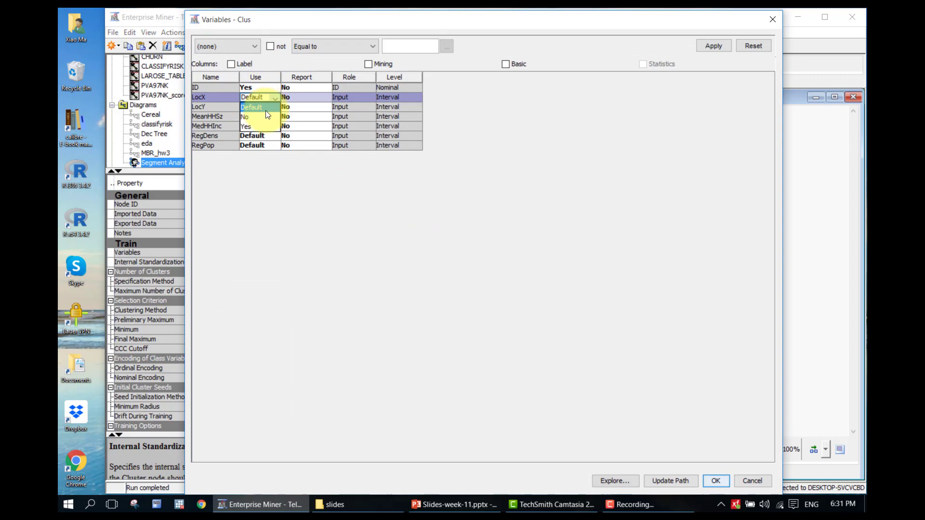
pyautogui.keyDown('ctrl'); pyautogui.click(213, 106); pyautogui.keyUp('ctrl')
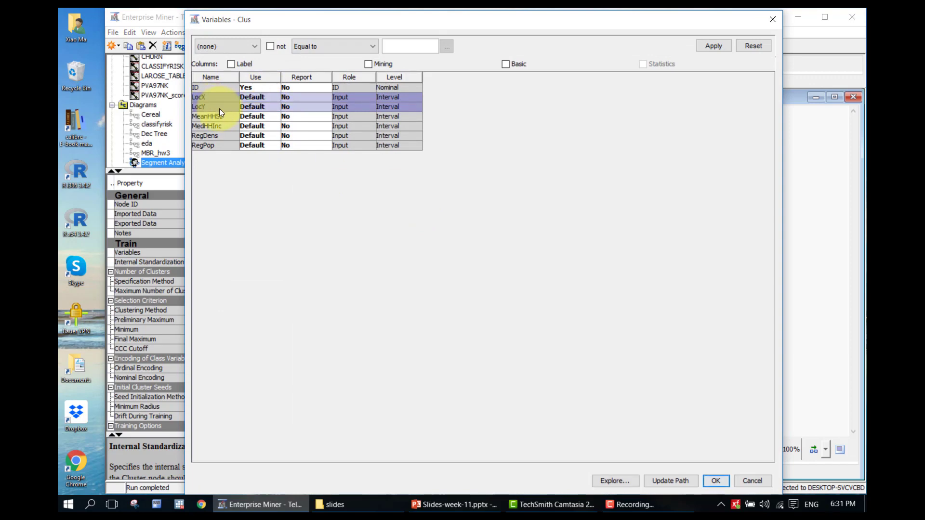
pyautogui.keyDown('ctrl'); pyautogui.click(221, 145); pyautogui.keyUp('ctrl')
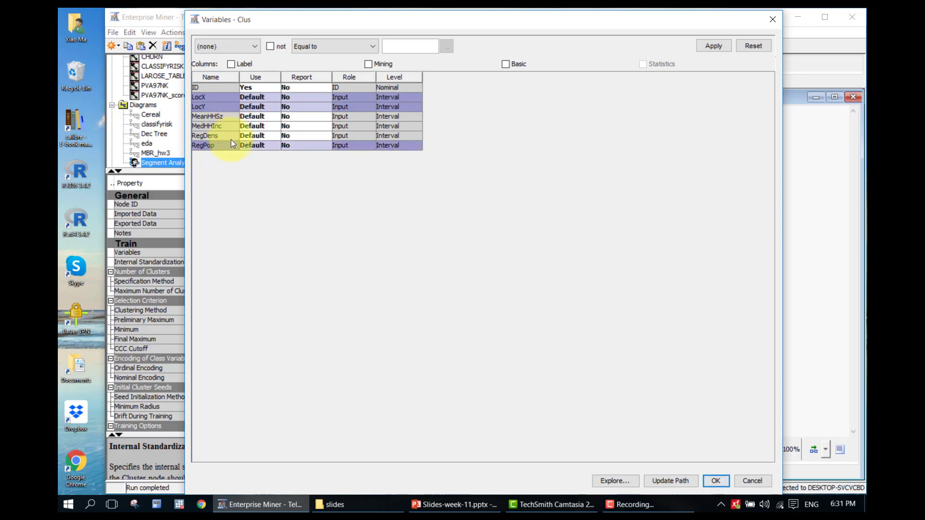
pyautogui.click(256, 98)
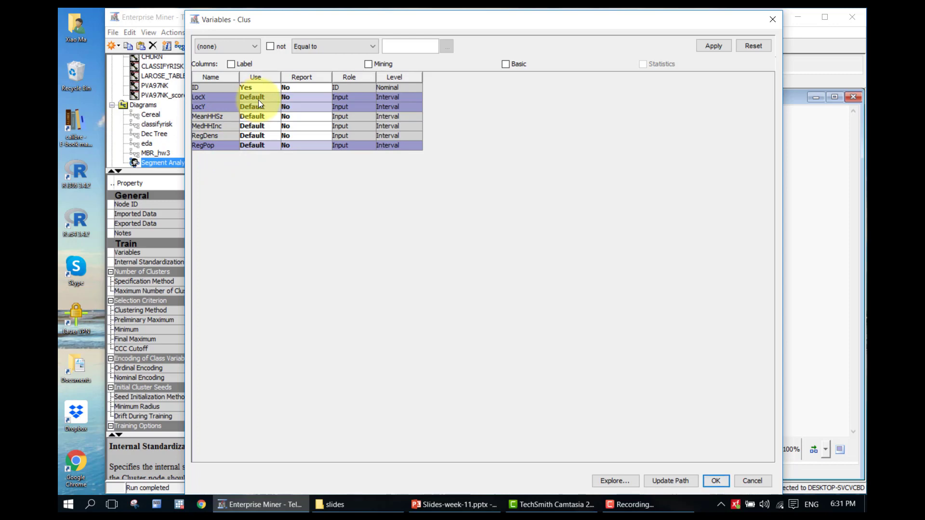
pyautogui.click(259, 99)
pyautogui.click(261, 116)
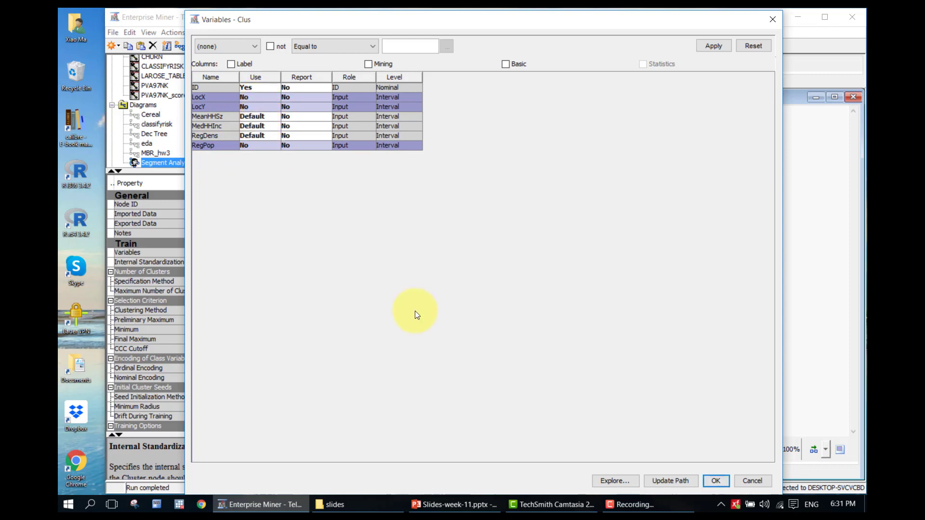
pyautogui.click(715, 481)
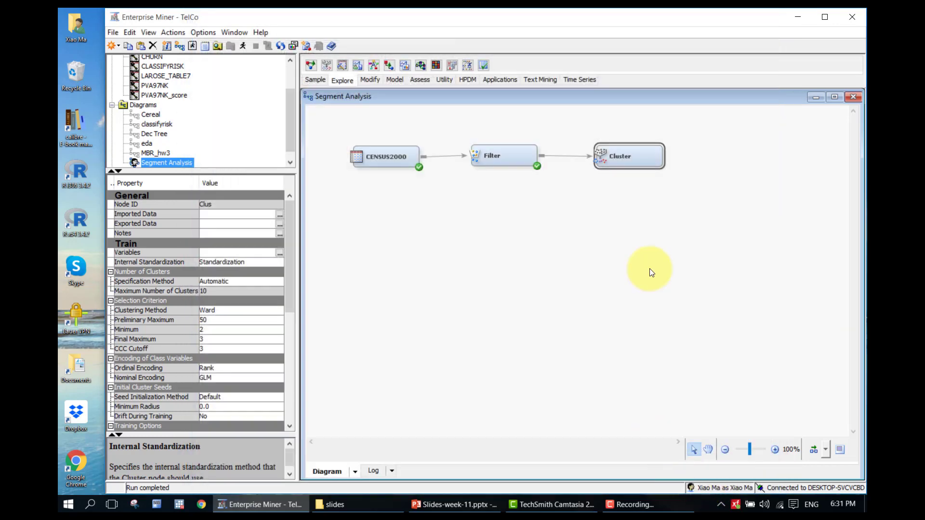
# Review the Cluster node's score properties and the available Cluster Variable Role choices, keeping Segment.
pyautogui.click(616, 215)
pyautogui.click(606, 159)
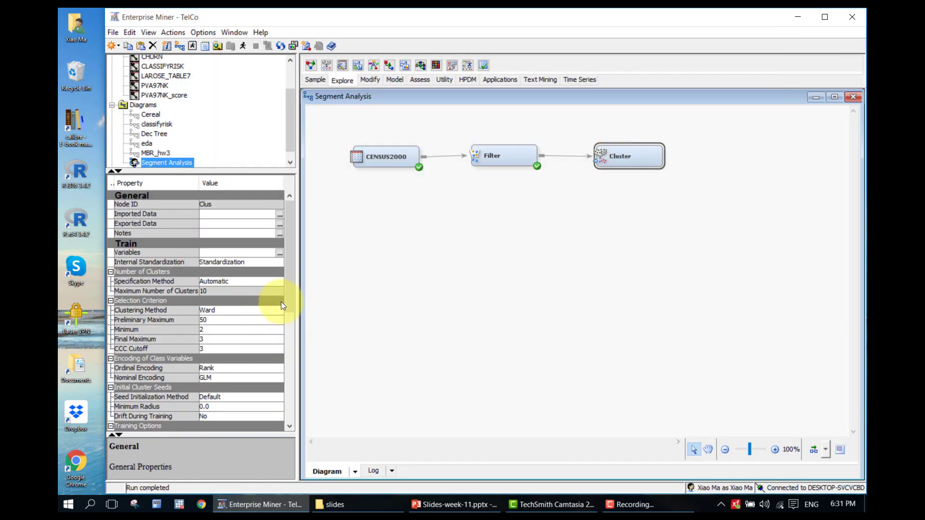
pyautogui.scroll(-3, 289, 307)
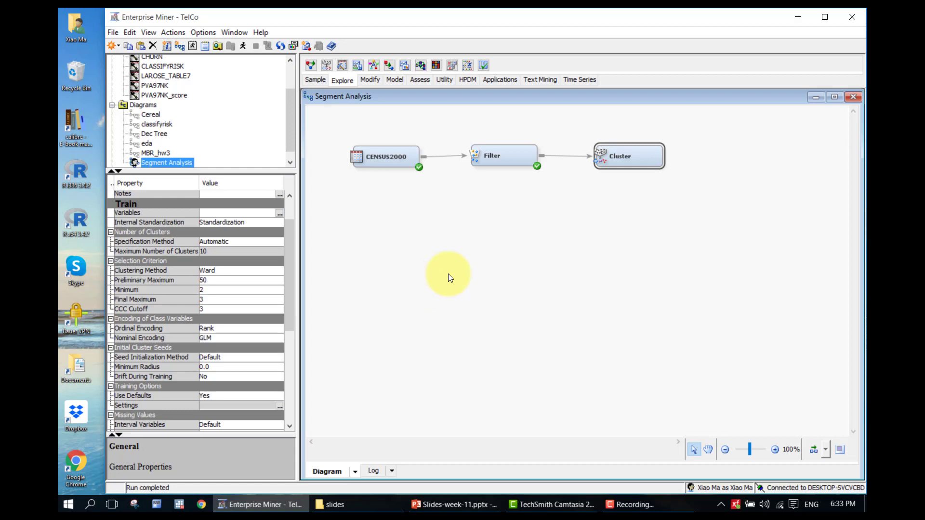
pyautogui.moveTo(290, 326); pyautogui.dragTo(295, 392)
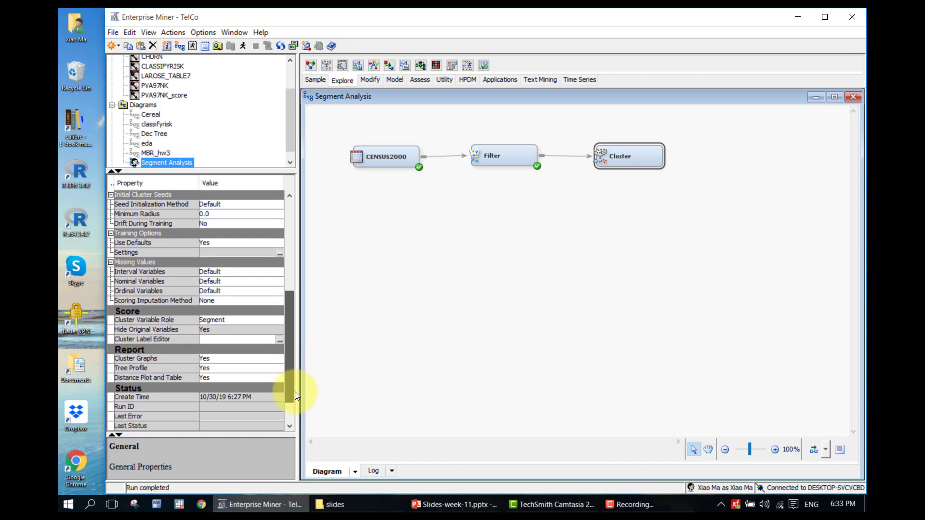
pyautogui.moveTo(143, 321)
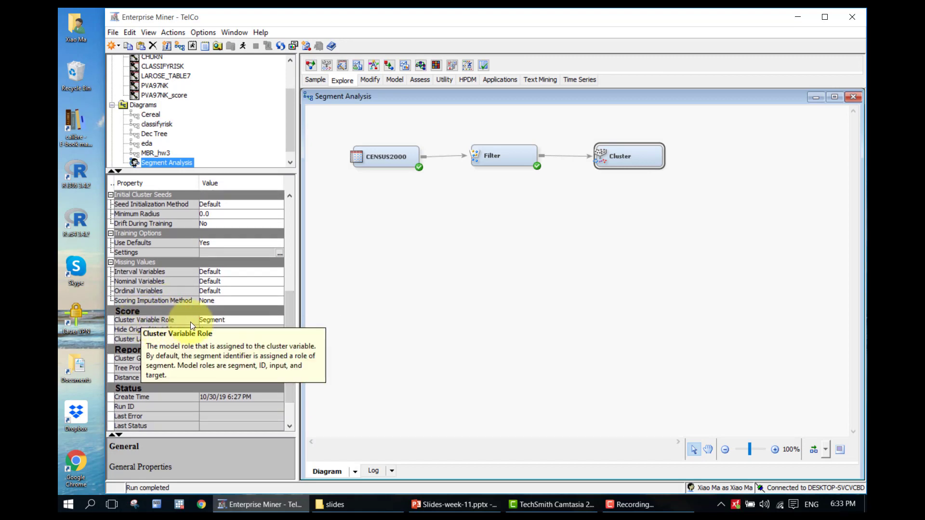
pyautogui.click(209, 320)
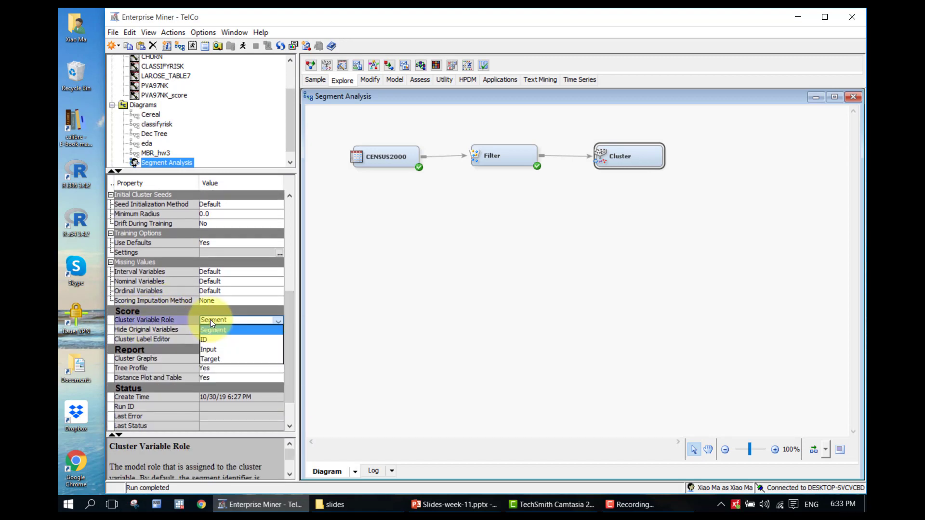
pyautogui.click(210, 319)
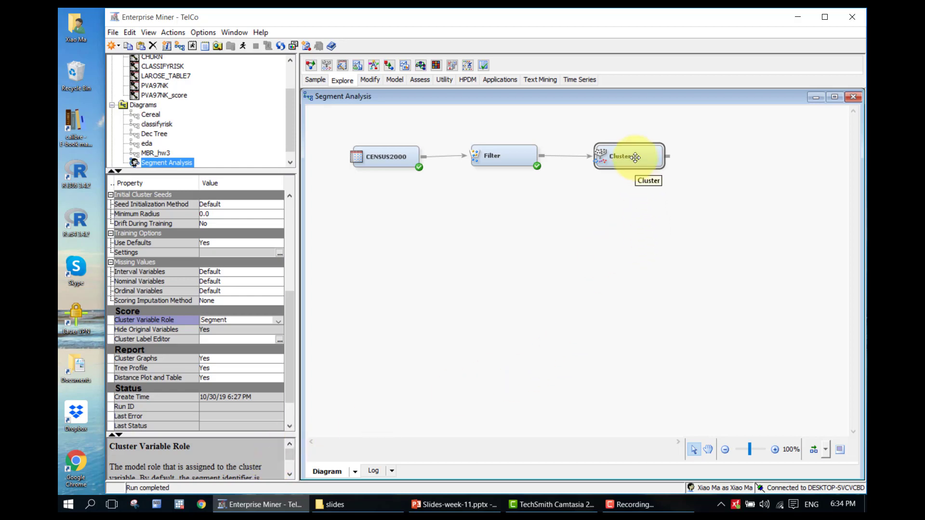
pyautogui.click(279, 320)
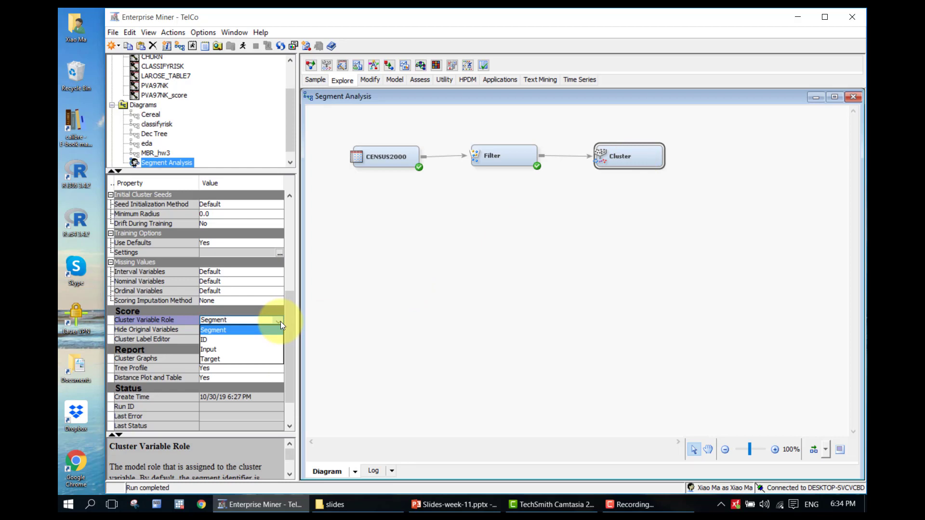
pyautogui.click(455, 313)
# Run the Cluster node's path and open its results.
pyautogui.rightClick(645, 159)
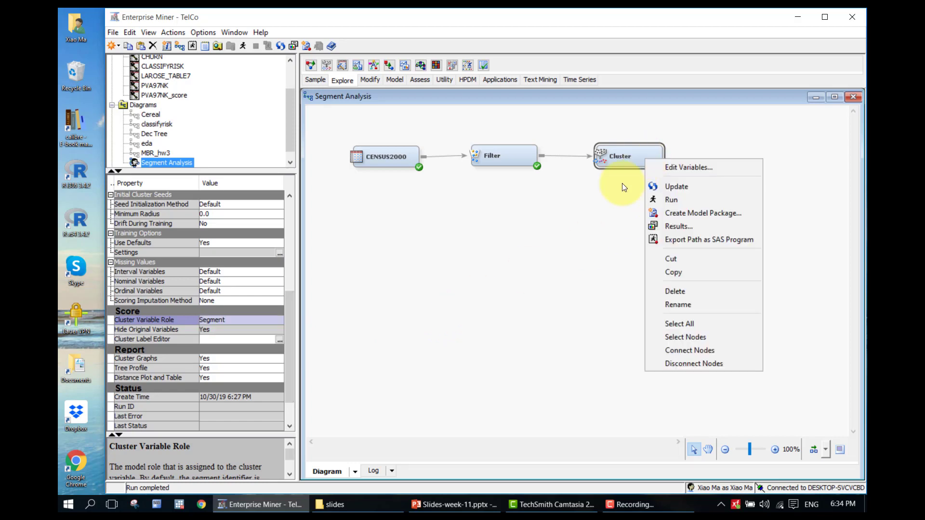
pyautogui.click(665, 199)
pyautogui.click(547, 311)
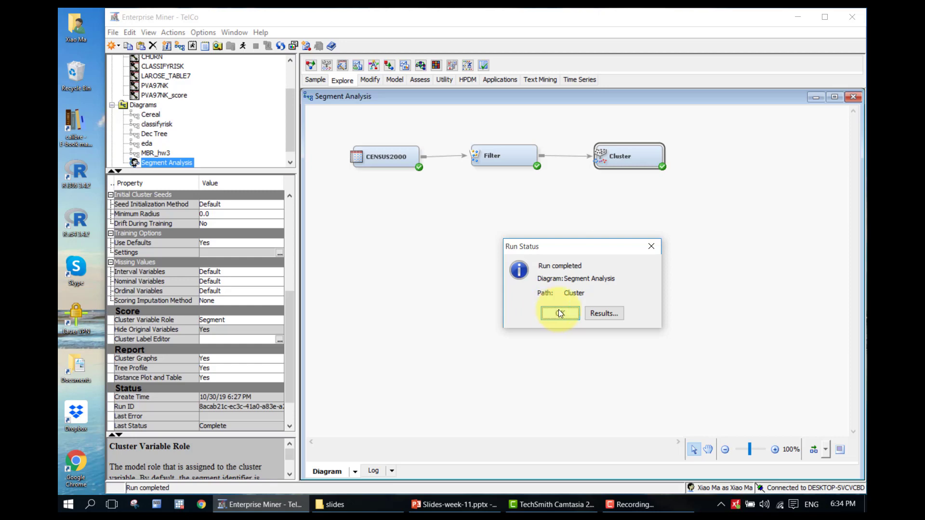
pyautogui.click(617, 317)
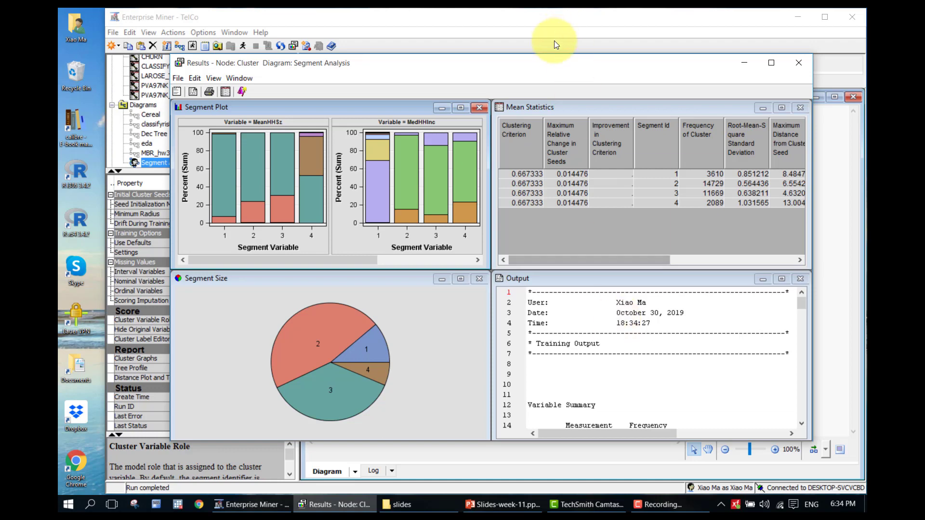
# Move the cluster results window aside and compare the segments with the Cluster node's selection criterion settings.
pyautogui.moveTo(559, 63); pyautogui.dragTo(732, 124)
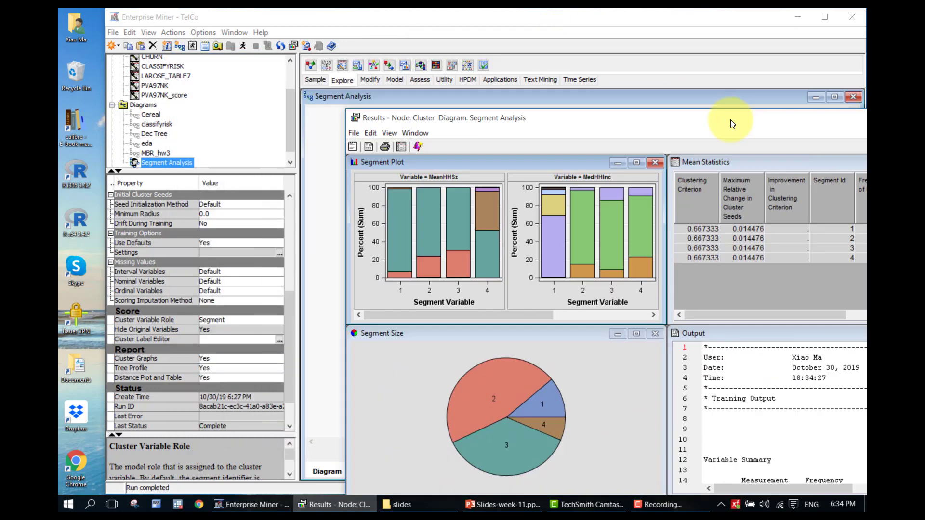
pyautogui.moveTo(288, 328); pyautogui.dragTo(295, 282)
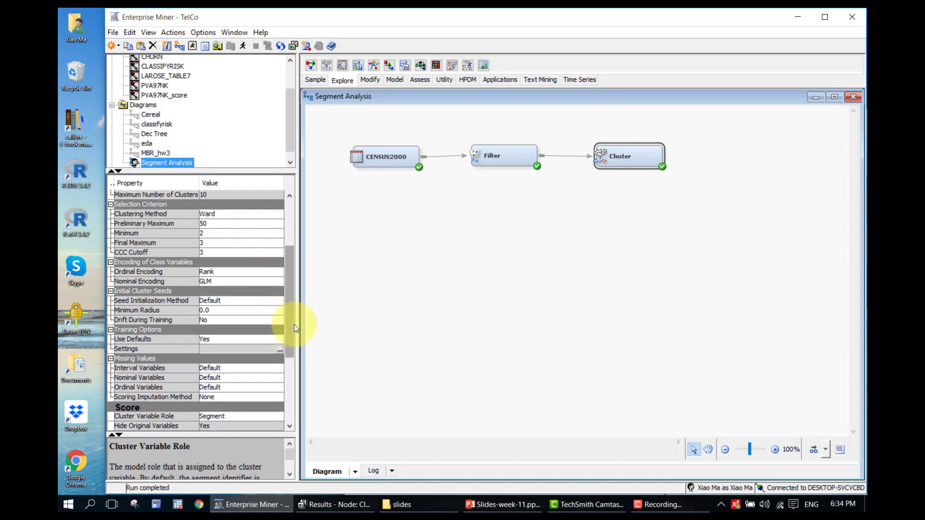
pyautogui.press('super+Tab')
pyautogui.press('super+Tab')
pyautogui.hotkey('alt', 'Tab')
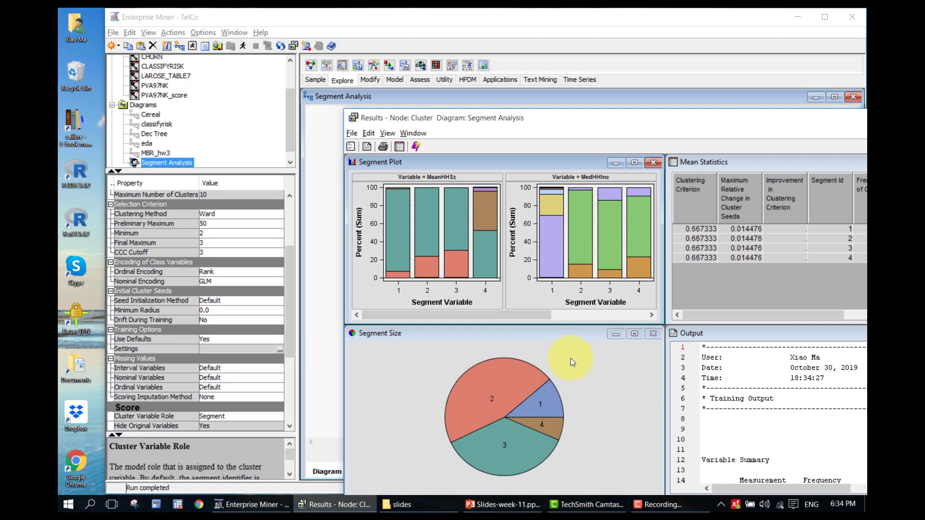
pyautogui.moveTo(731, 100); pyautogui.dragTo(757, 106)
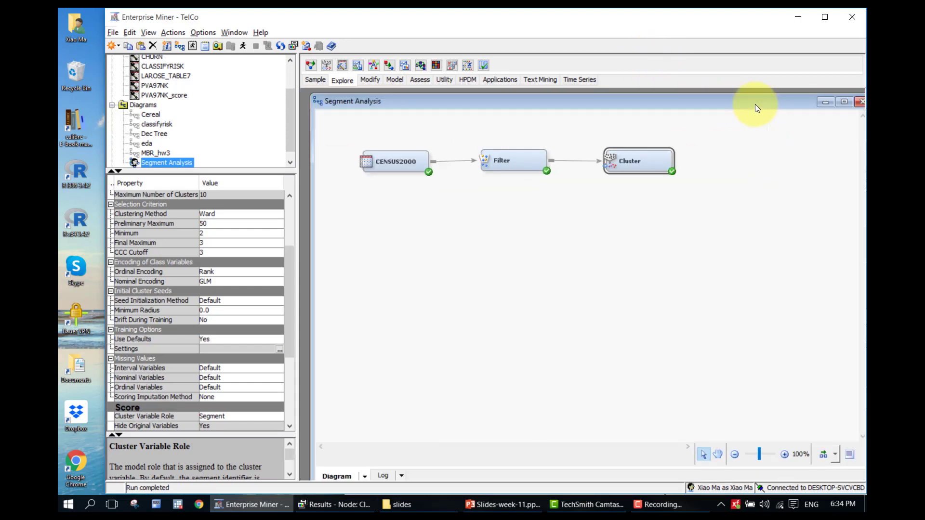
# Maximize the Segment Analysis diagram and read the full description of the Cluster node's Final Maximum property.
pyautogui.doubleClick(727, 102)
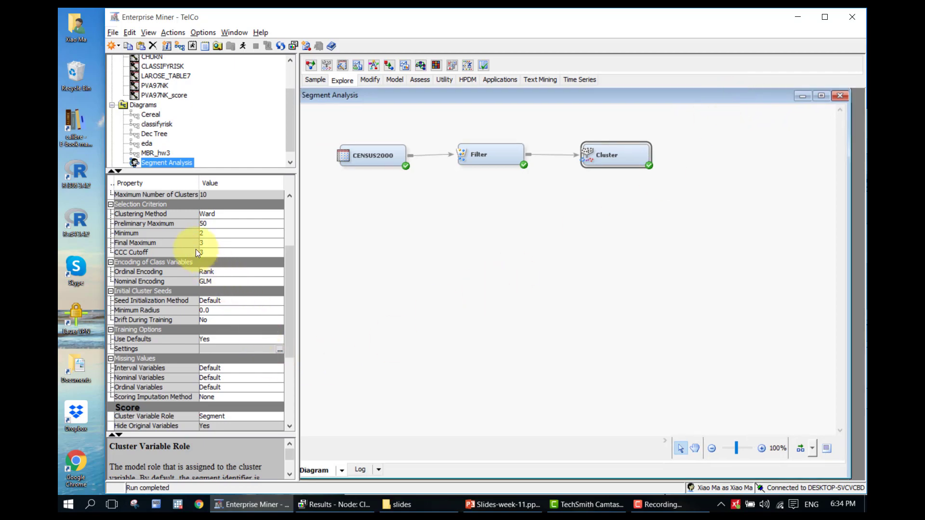
pyautogui.click(158, 243)
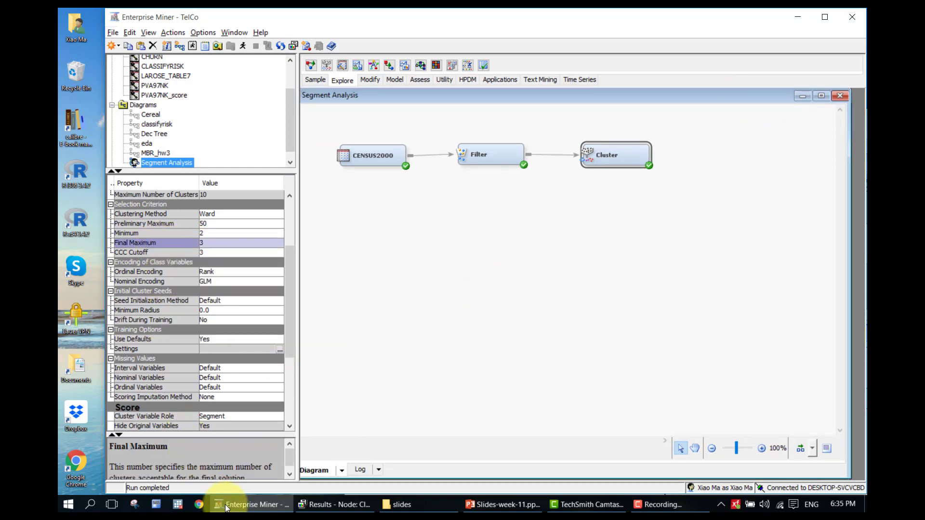
pyautogui.moveTo(273, 436); pyautogui.dragTo(268, 397)
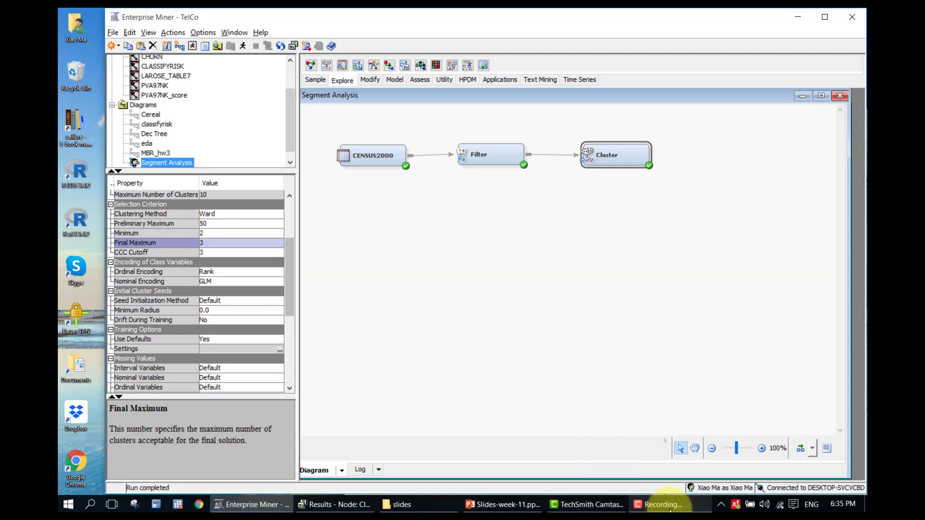
pyautogui.click(594, 508)
pyautogui.click(576, 506)
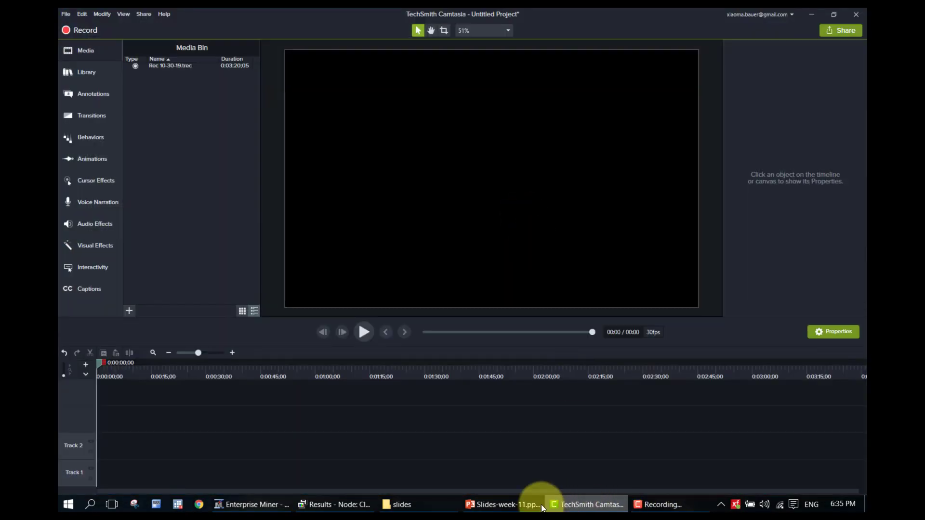
pyautogui.click(484, 501)
pyautogui.click(475, 505)
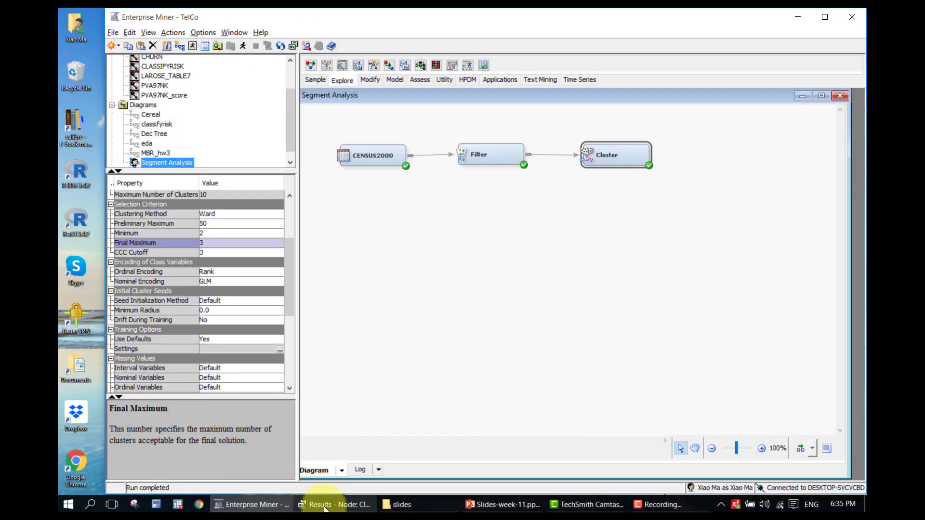
# Bring back the cluster results window, maximize it, and examine the Mean Statistics table alongside the segment plots.
pyautogui.click(351, 502)
pyautogui.moveTo(672, 120); pyautogui.dragTo(502, 52)
pyautogui.doubleClick(502, 48)
pyautogui.click(628, 194)
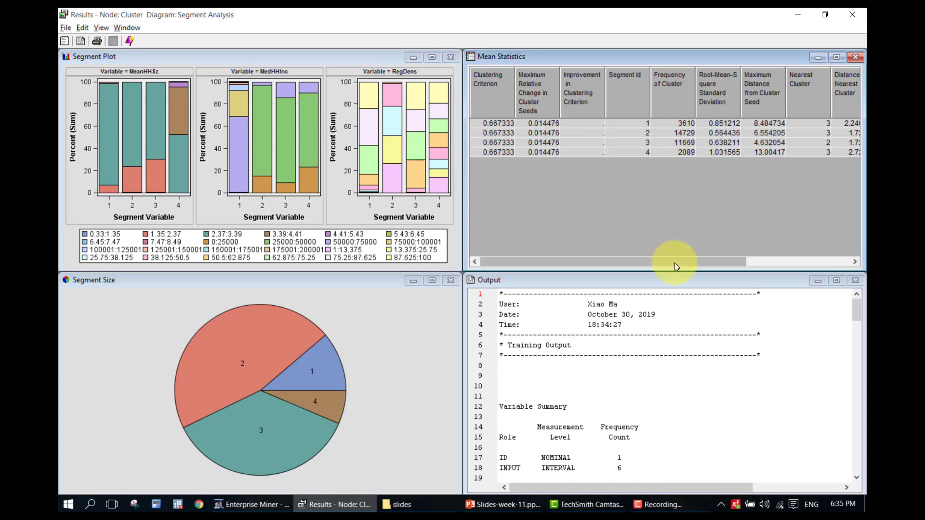
pyautogui.moveTo(686, 265); pyautogui.dragTo(655, 277)
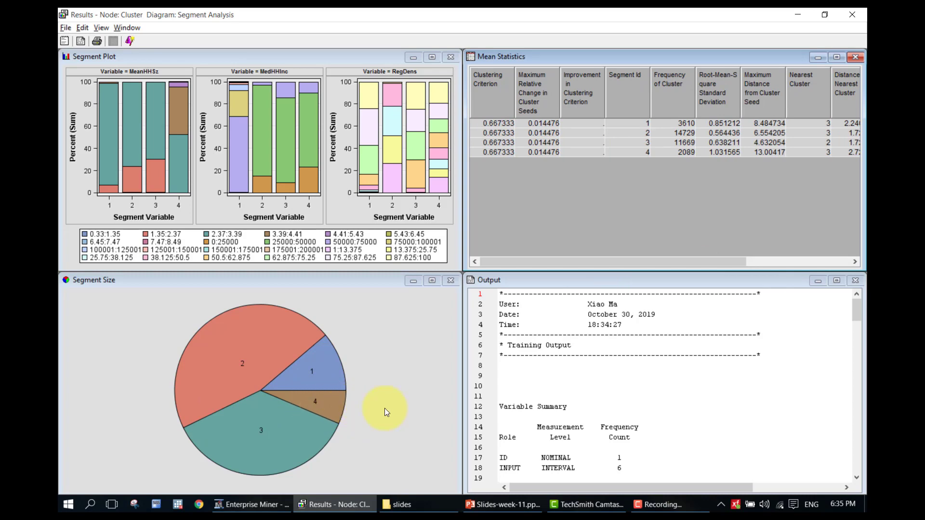
# Enlarge the training output, review the cluster history, optimum cluster candidates and variable importance, and close the results.
pyautogui.click(837, 280)
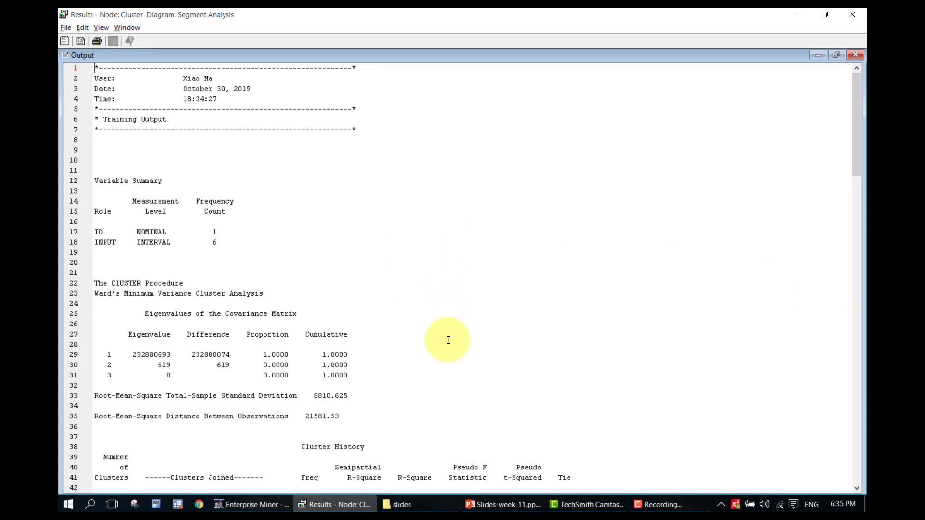
pyautogui.scroll(-7, 455, 341)
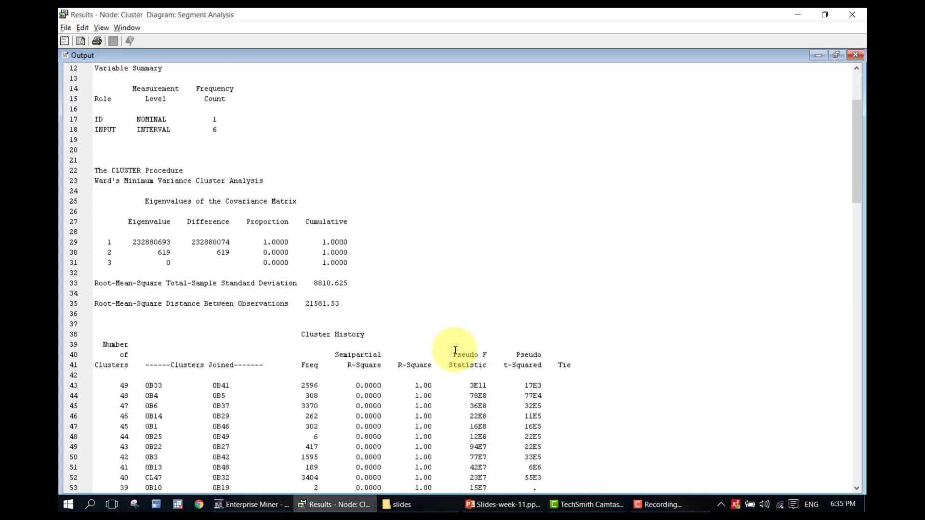
pyautogui.scroll(-1, 453, 349)
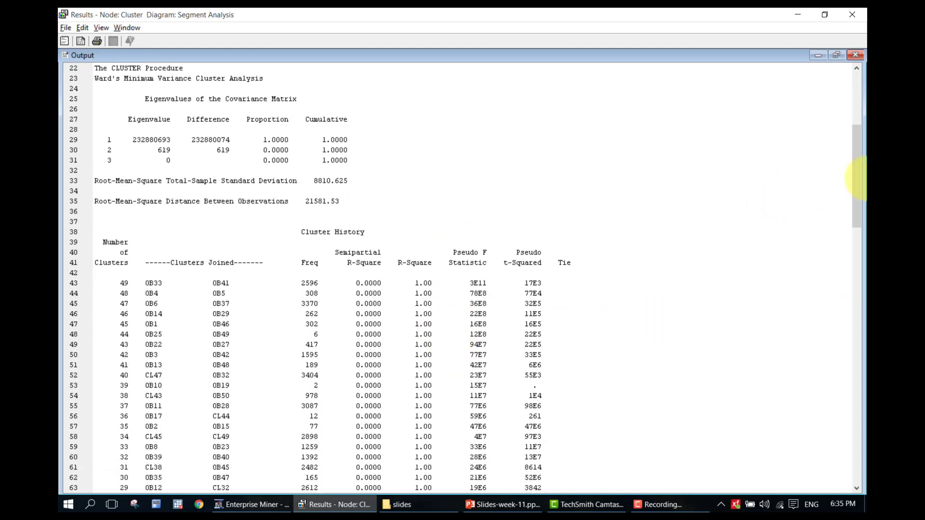
pyautogui.moveTo(856, 208); pyautogui.dragTo(857, 349)
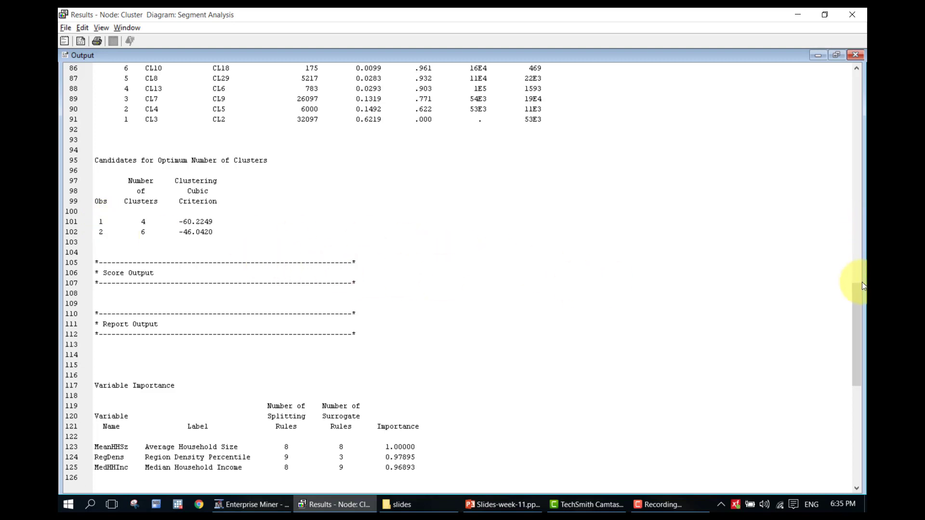
pyautogui.moveTo(863, 285); pyautogui.dragTo(777, 51)
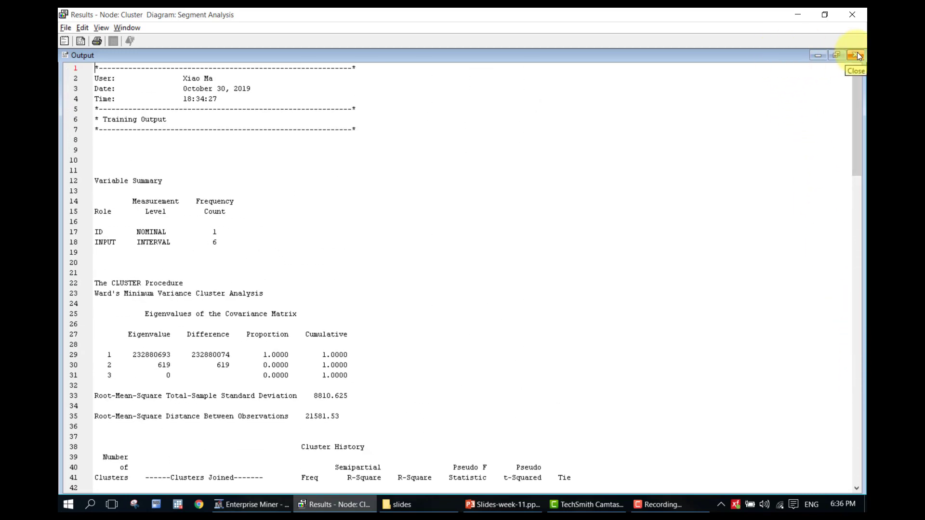
pyautogui.click(853, 15)
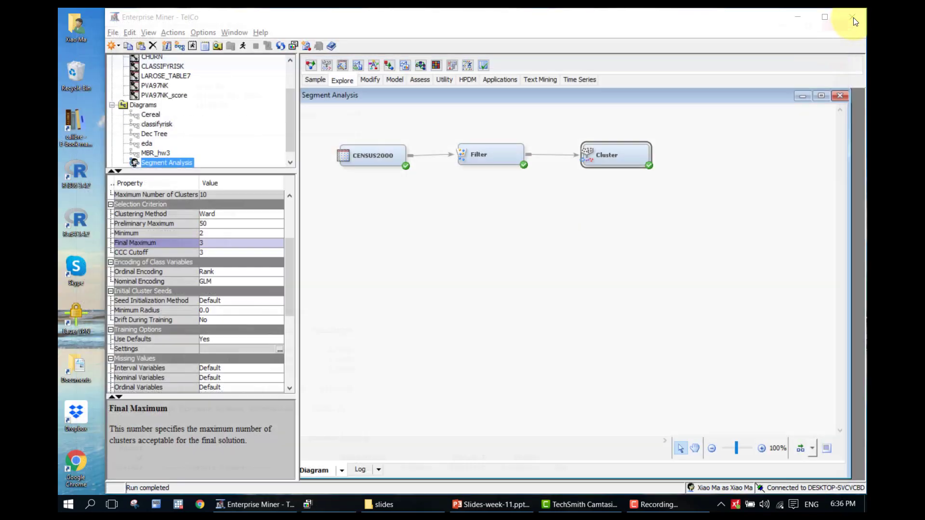
# Browse the Cluster node's exported TRAIN table to check each region's segment assignment, and close the table and exported data list.
pyautogui.click(572, 205)
pyautogui.click(615, 157)
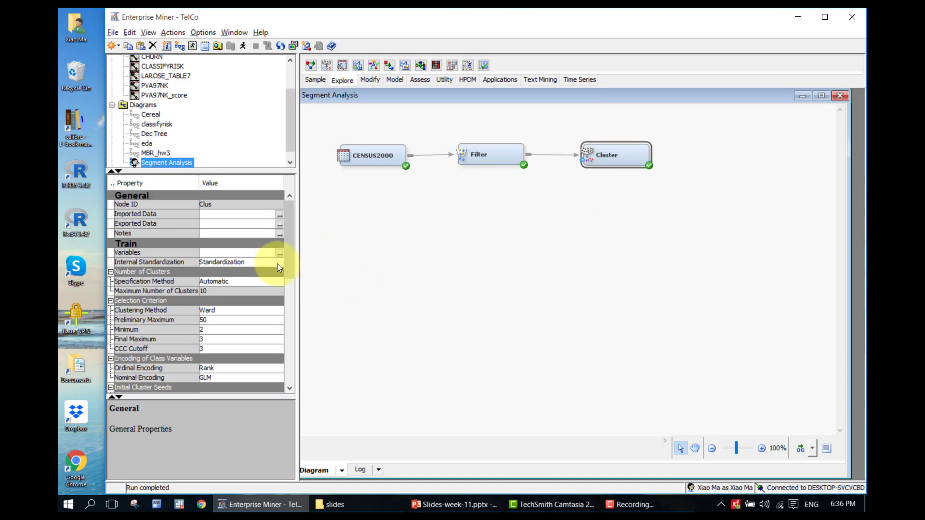
pyautogui.click(279, 225)
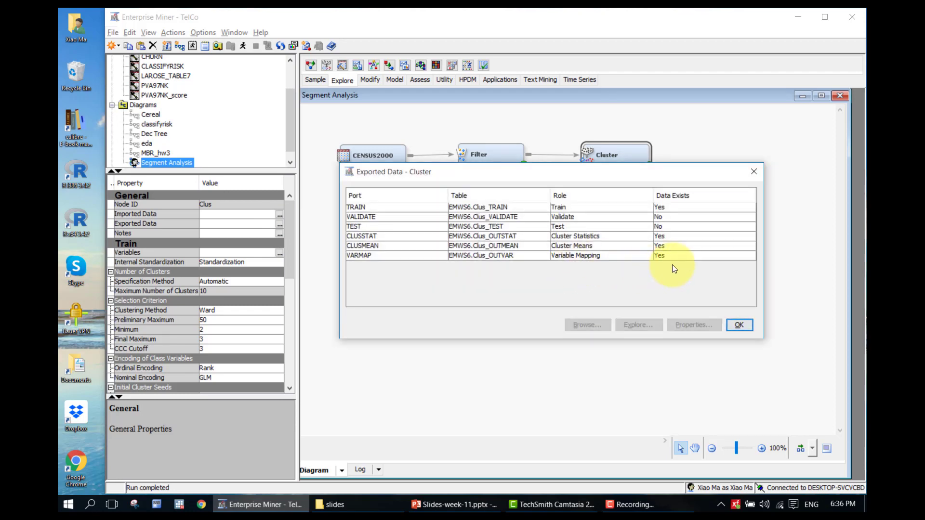
pyautogui.click(684, 207)
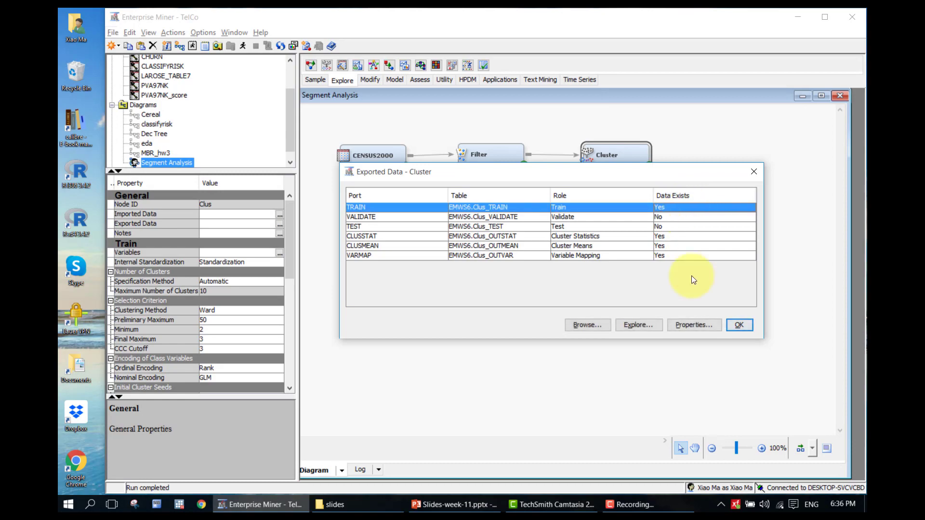
pyautogui.click(594, 326)
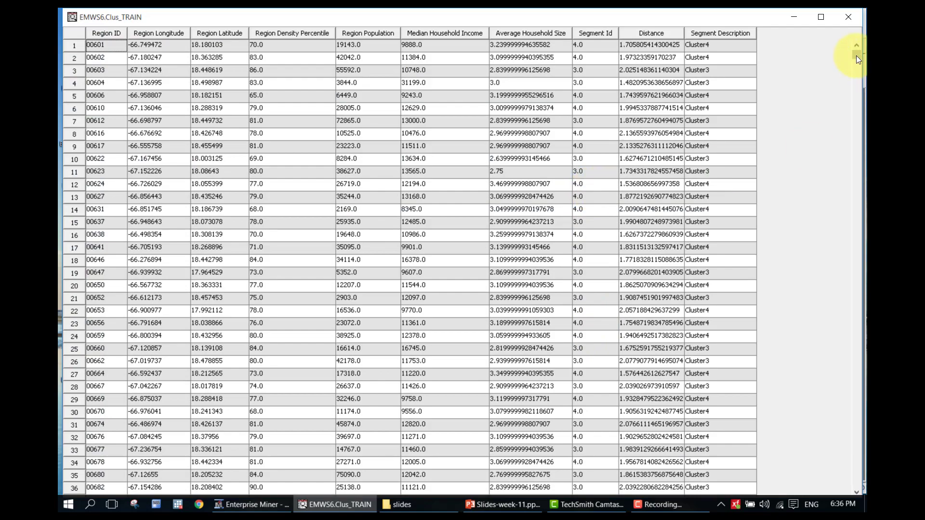
pyautogui.moveTo(855, 59); pyautogui.dragTo(860, 133)
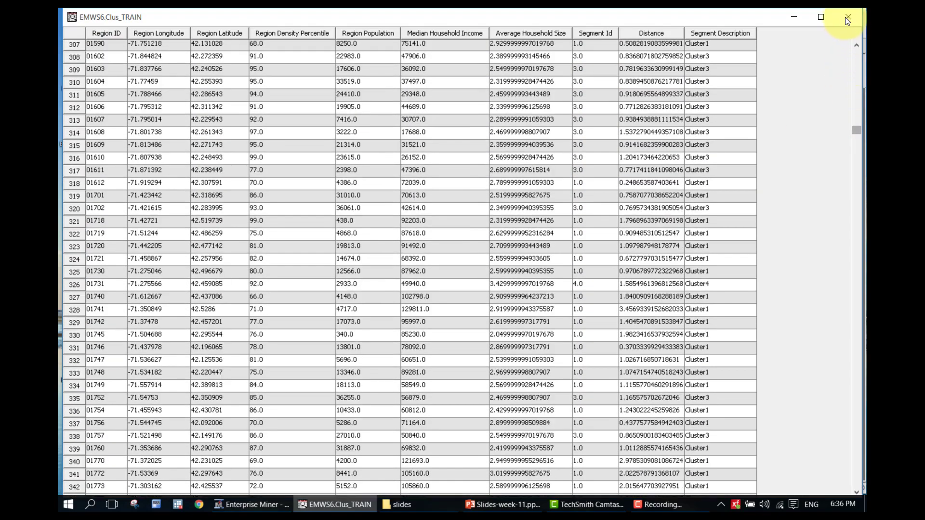
pyautogui.click(847, 19)
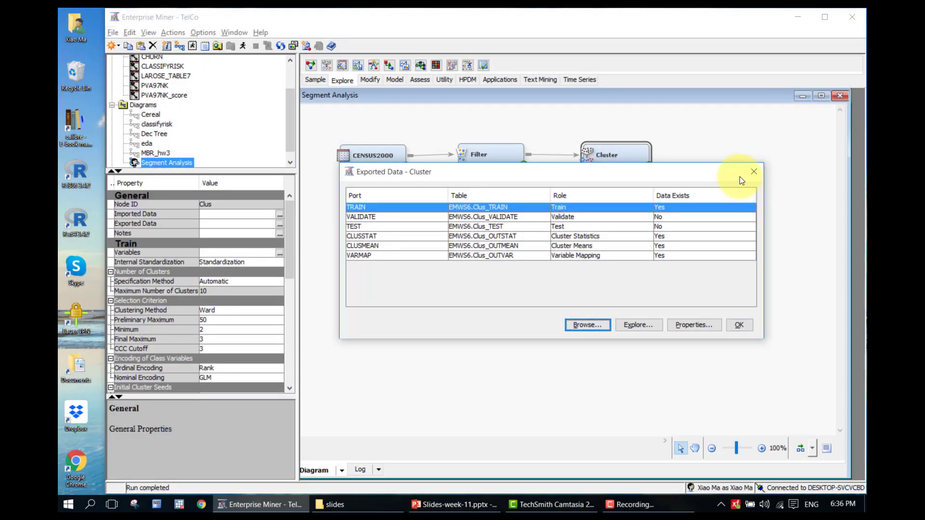
pyautogui.click(754, 172)
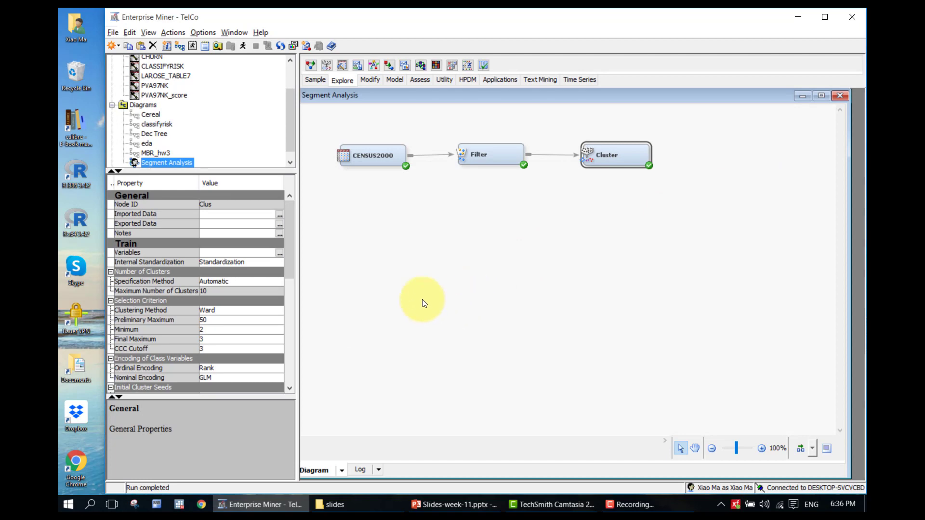
# Reopen the Cluster node's results and display the summary statistics' CCC plot at full window size.
pyautogui.scroll(-1, 288, 267)
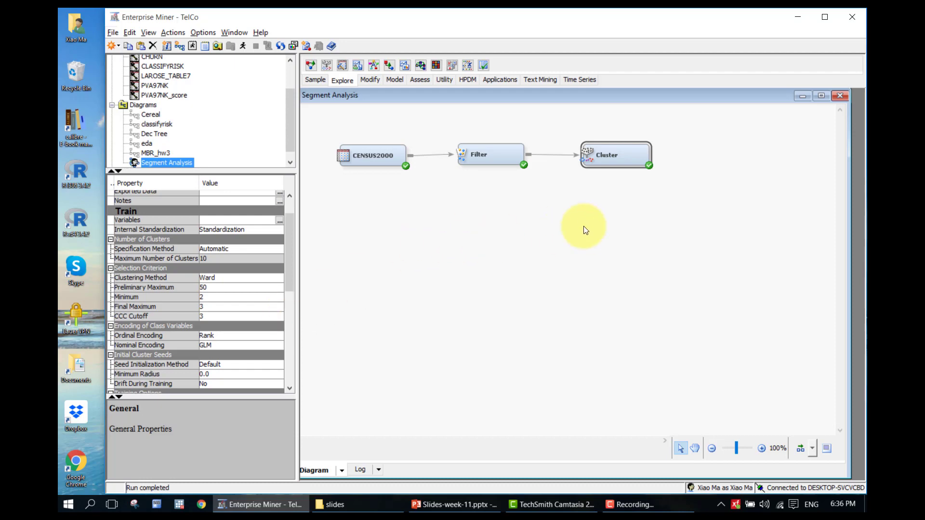
pyautogui.rightClick(611, 162)
pyautogui.click(629, 228)
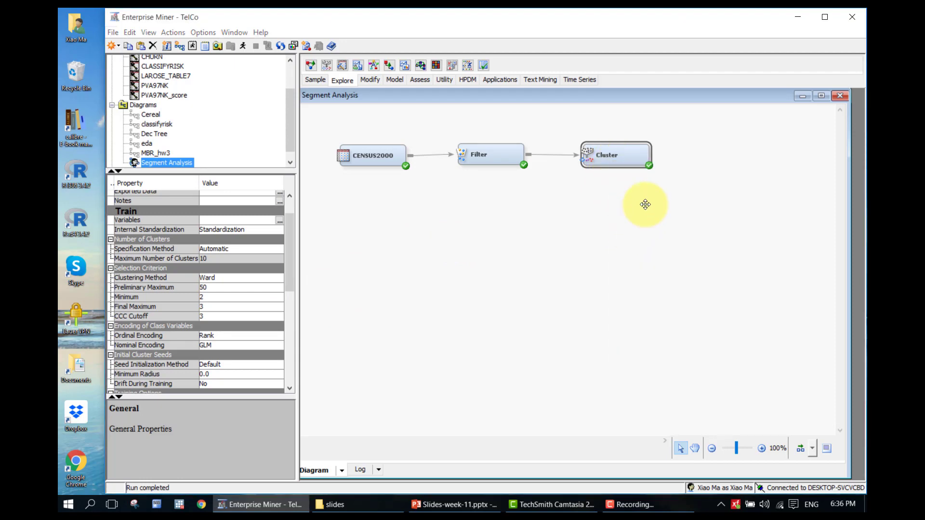
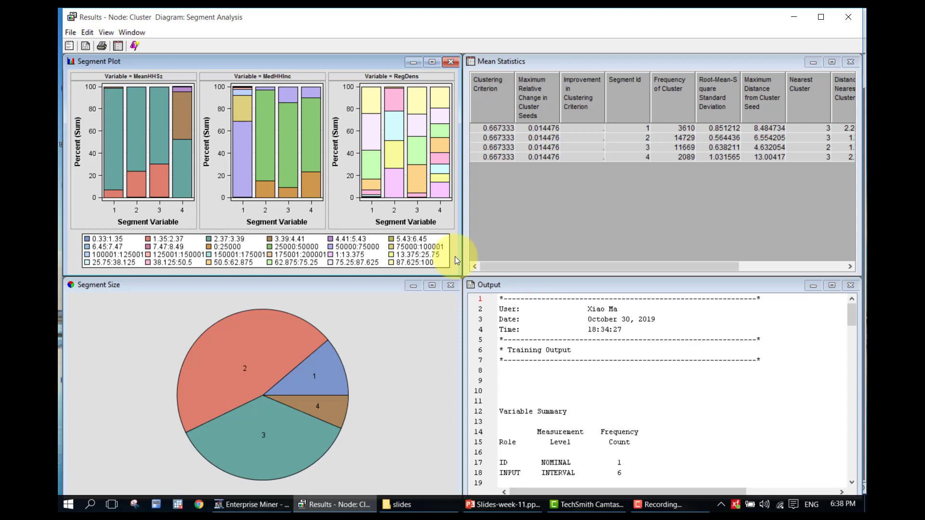
pyautogui.click(101, 30)
pyautogui.moveTo(126, 106)
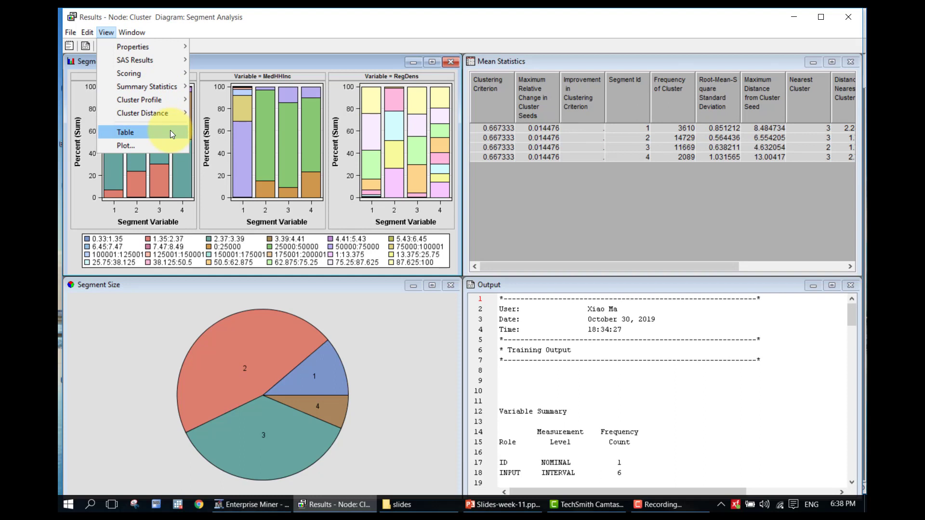
pyautogui.moveTo(169, 103)
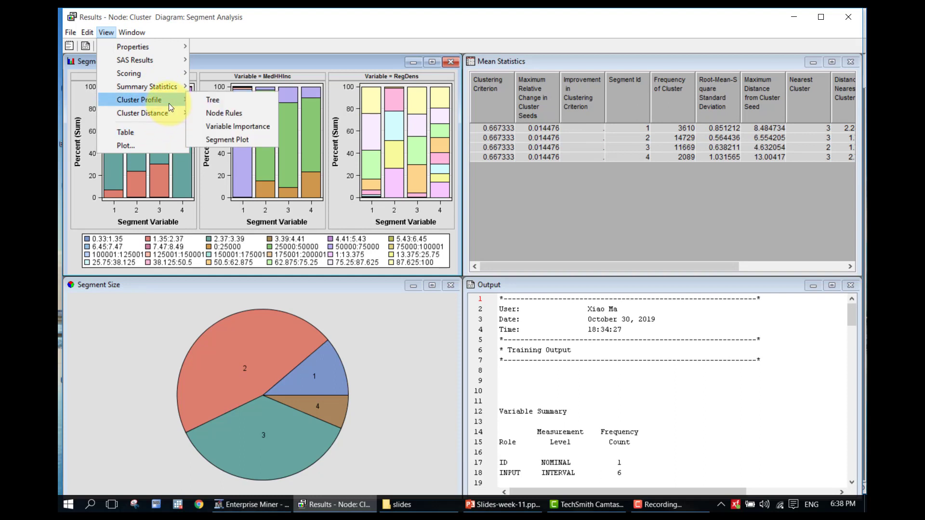
pyautogui.moveTo(169, 75)
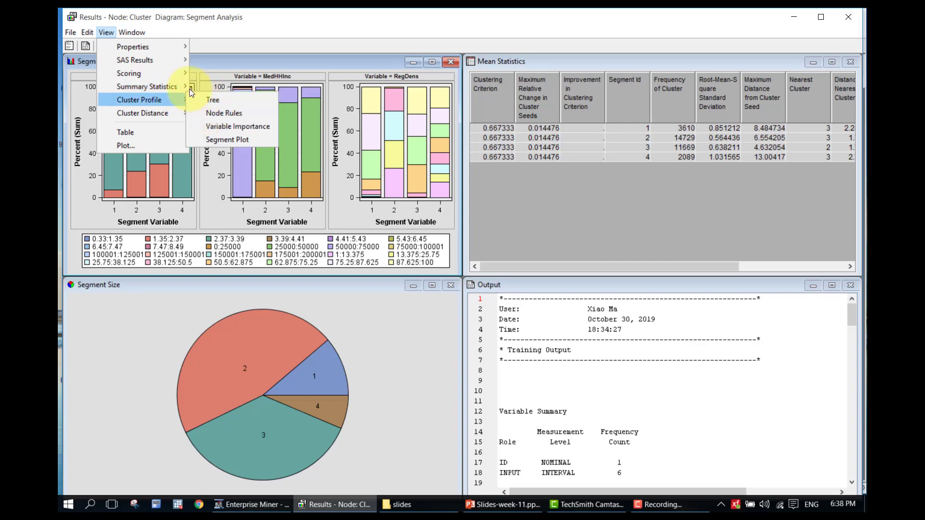
pyautogui.click(218, 121)
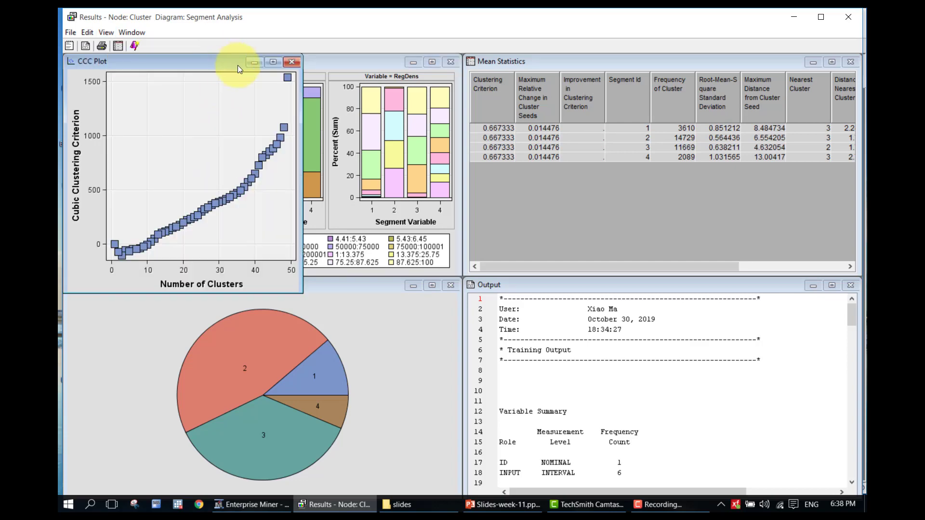
pyautogui.click(273, 62)
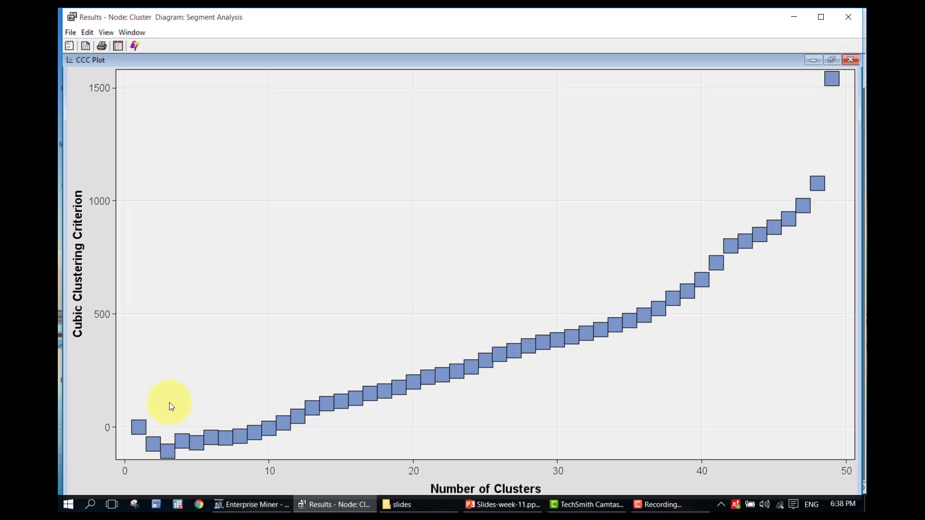
# Turn off automatic marker sizing for the CCC plot's scatter points and set the marker size to 11.
pyautogui.rightClick(213, 437)
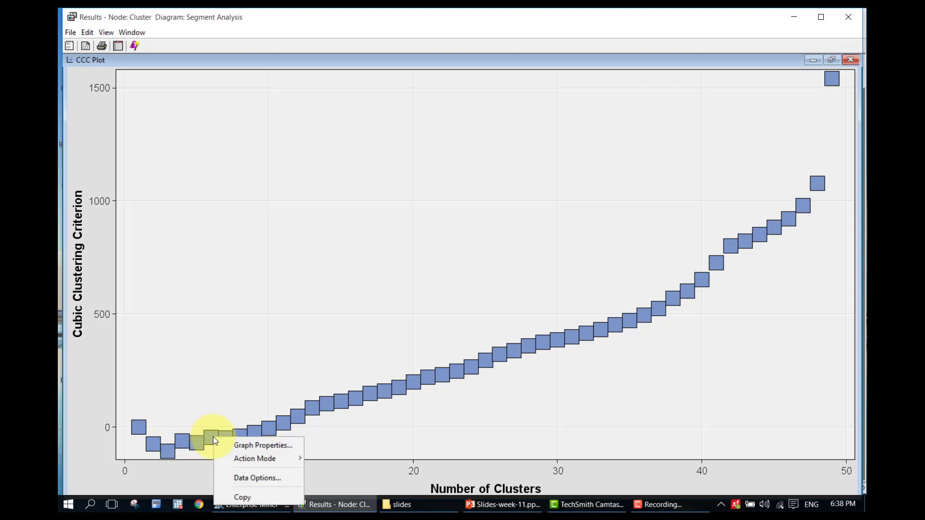
pyautogui.moveTo(267, 459)
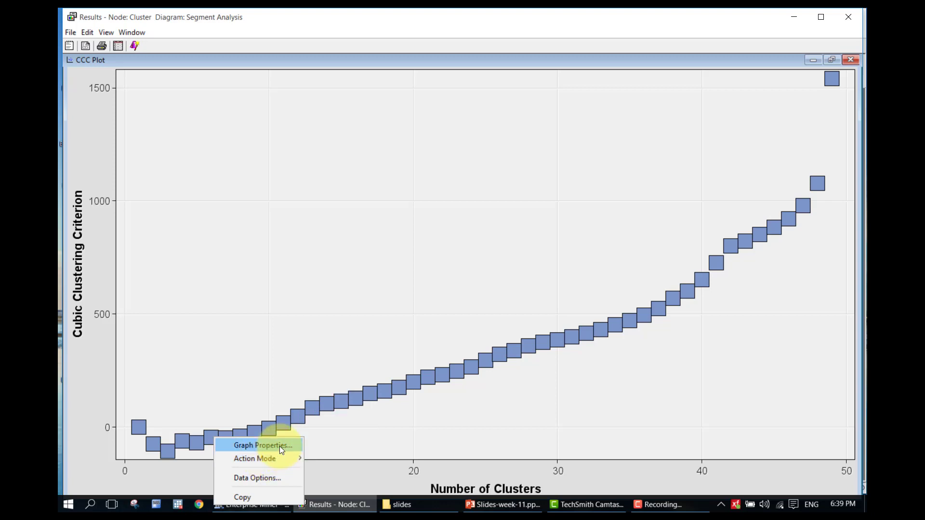
pyautogui.rightClick(329, 264)
pyautogui.click(364, 271)
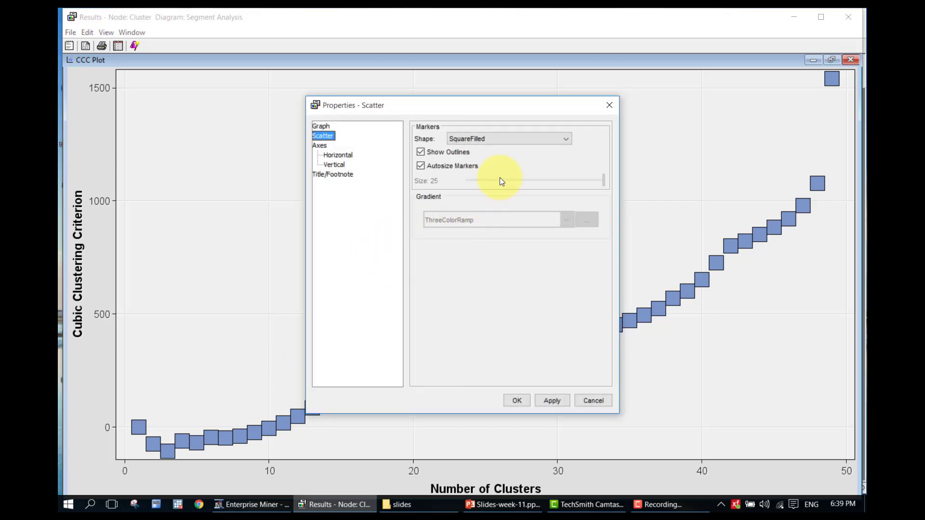
pyautogui.click(470, 168)
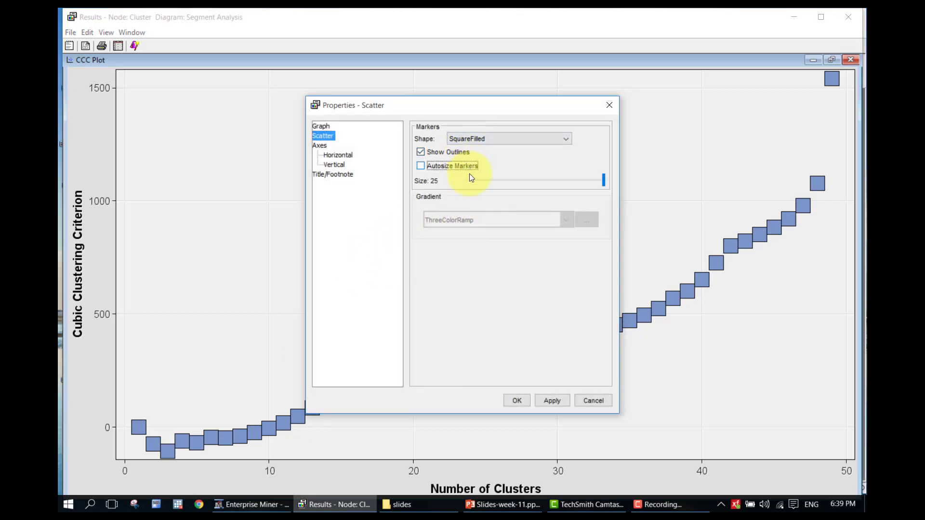
pyautogui.click(476, 181)
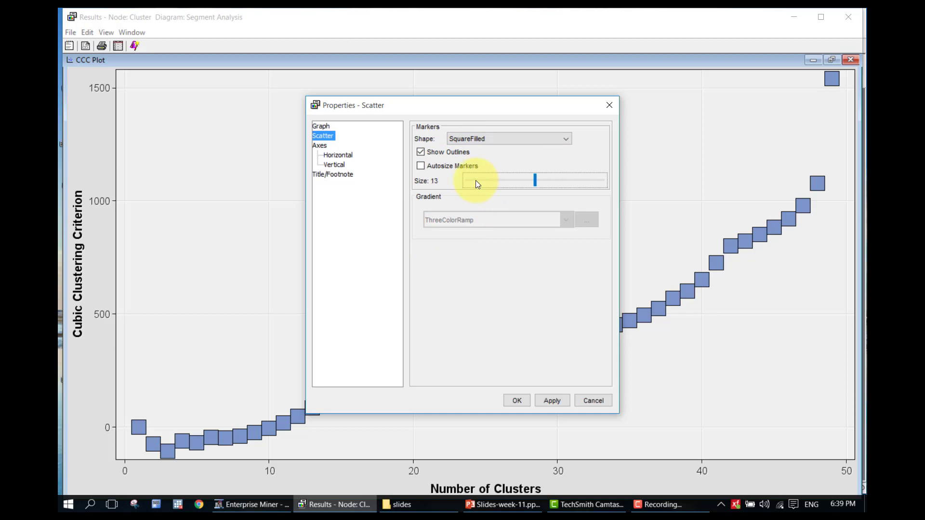
pyautogui.click(554, 402)
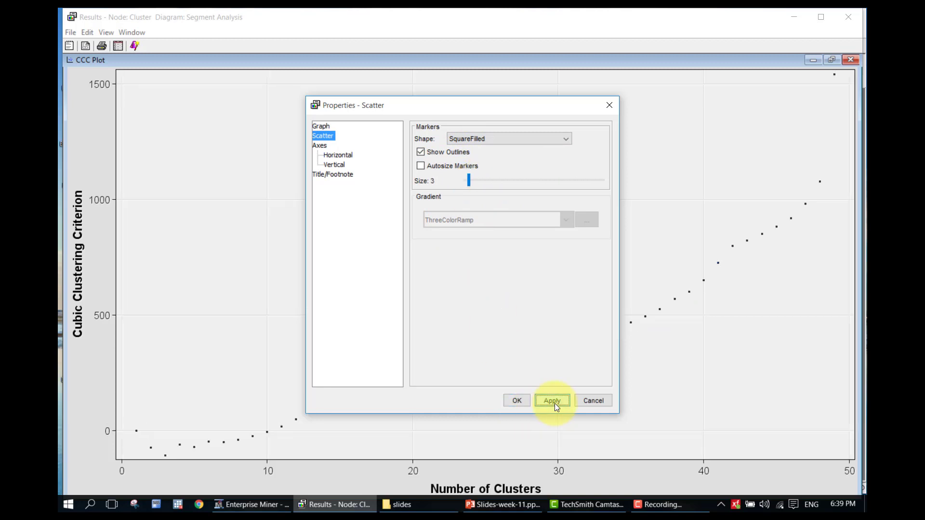
pyautogui.moveTo(470, 182); pyautogui.dragTo(519, 186)
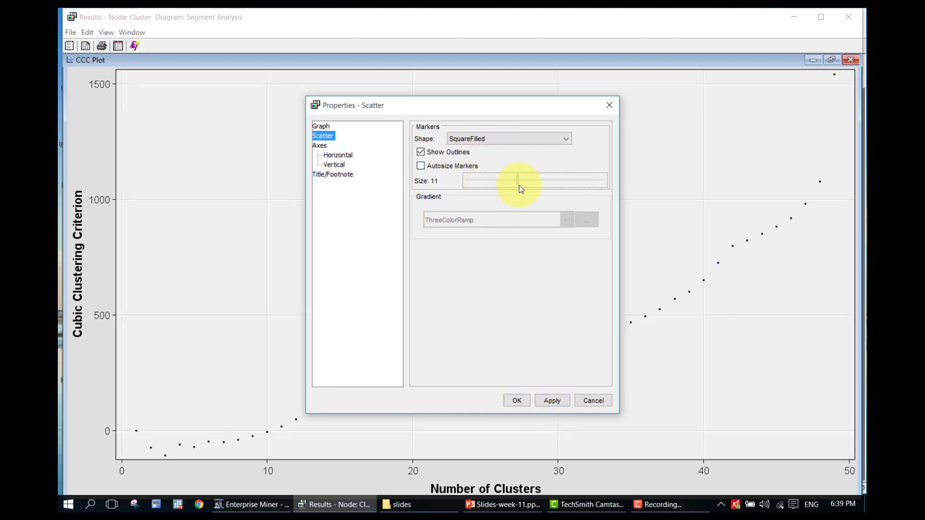
pyautogui.click(556, 404)
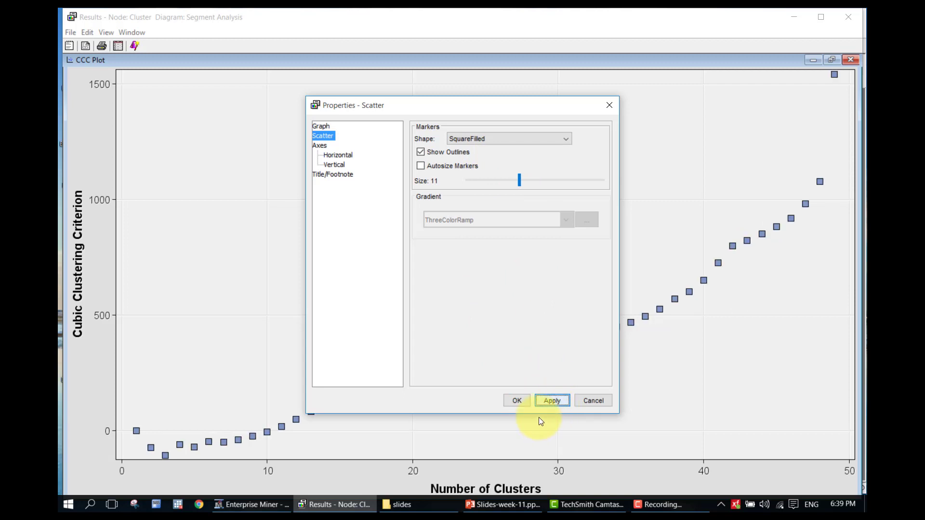
pyautogui.click(519, 402)
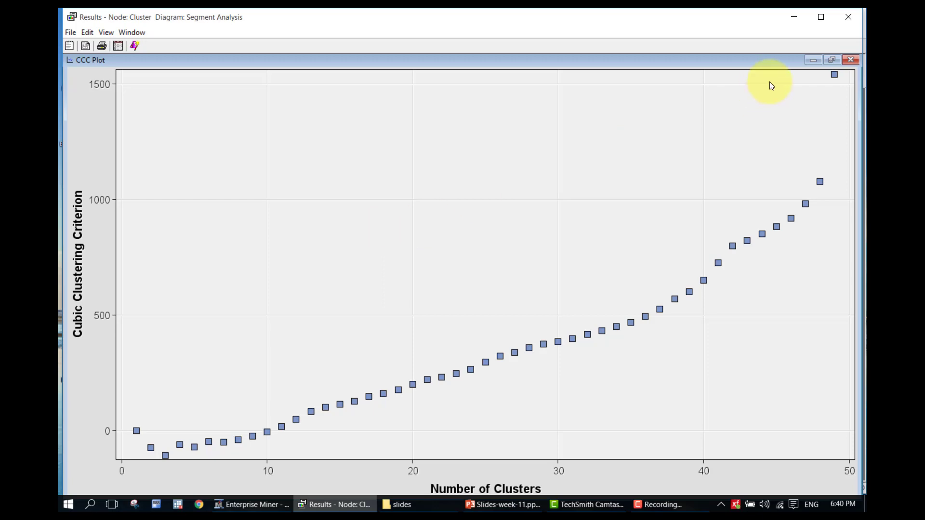
# Close the cluster results and open the Cluster node's exported TRAIN data for exploration.
pyautogui.click(849, 18)
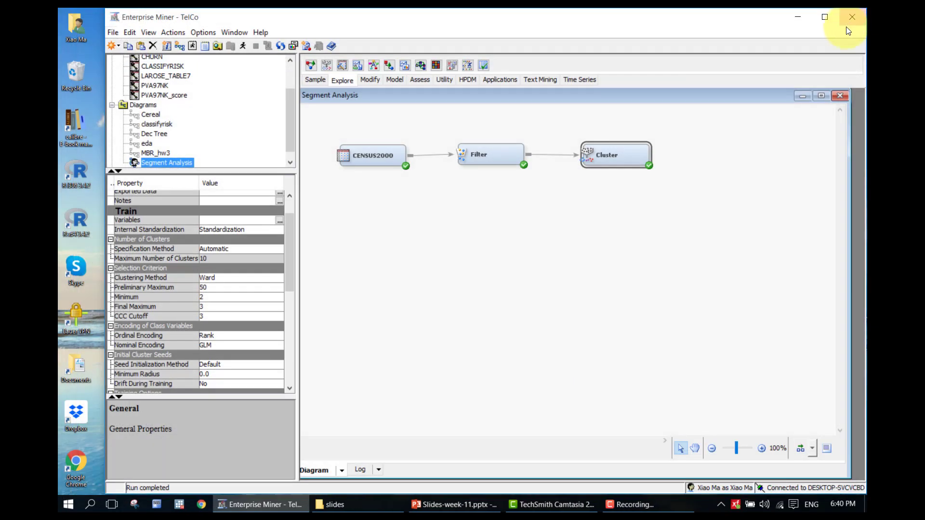
pyautogui.click(636, 159)
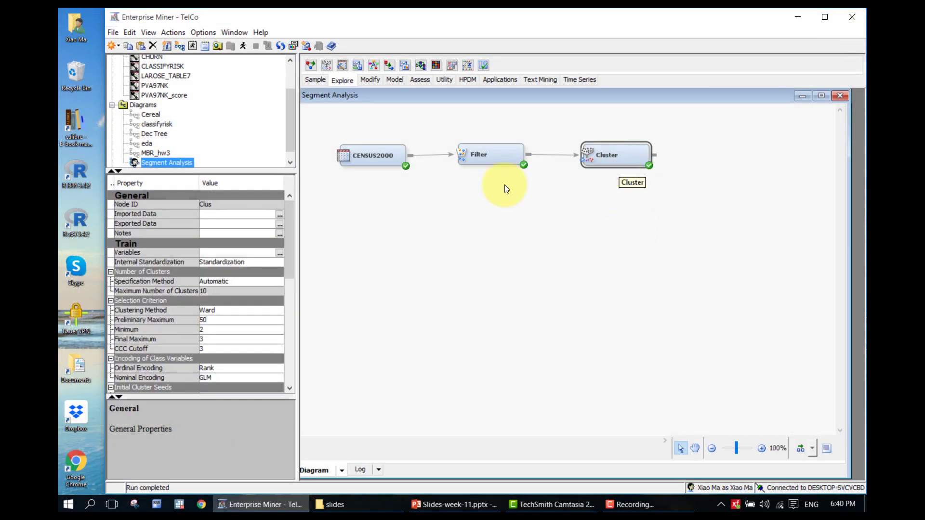
pyautogui.click(279, 225)
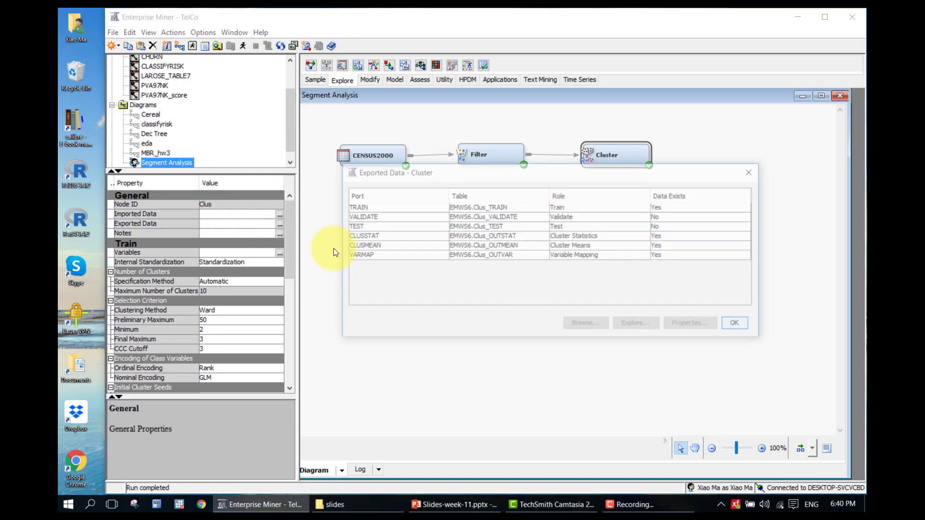
pyautogui.click(634, 212)
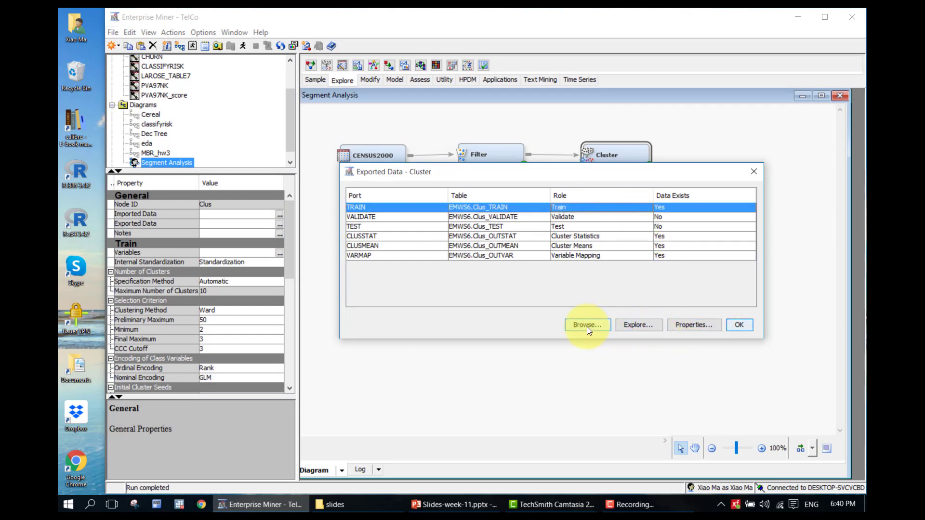
pyautogui.click(628, 323)
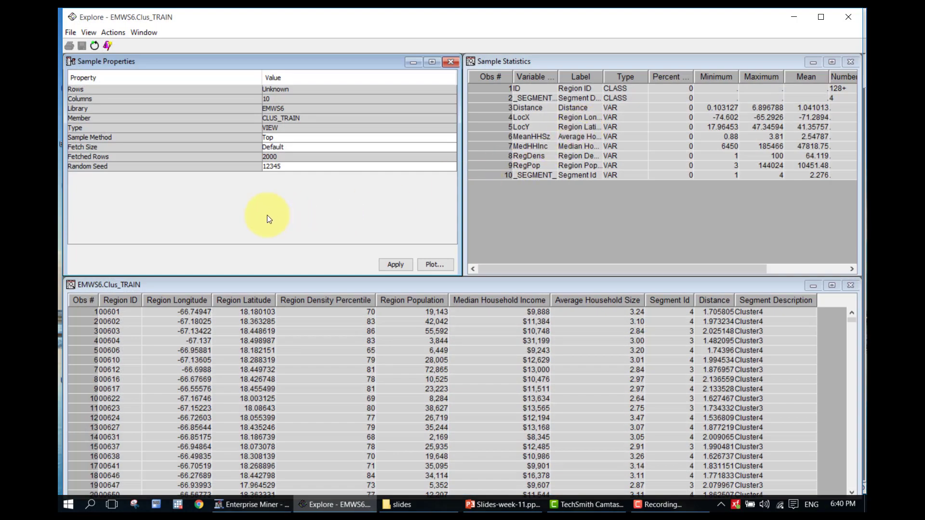
# Set the TRAIN data's sample method to Random with the Max fetch size, and apply the new sample.
pyautogui.click(301, 140)
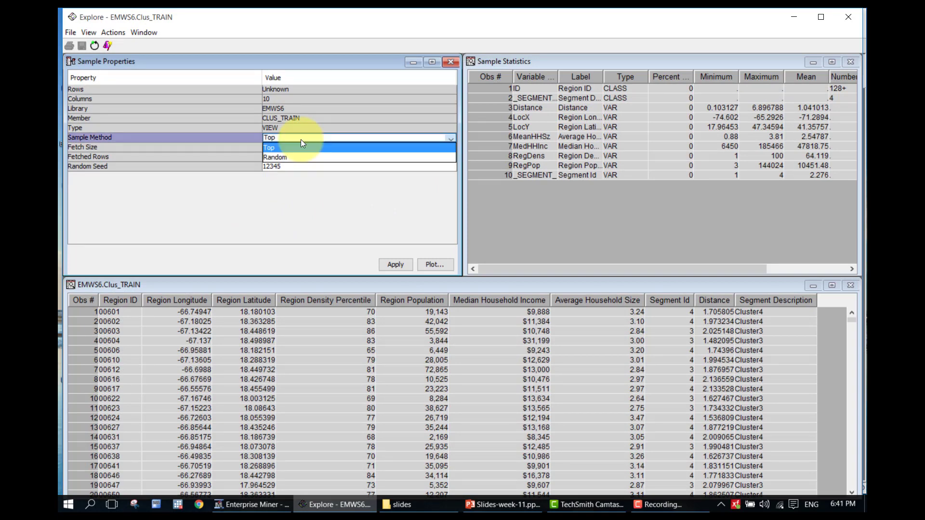
pyautogui.click(307, 158)
pyautogui.click(313, 146)
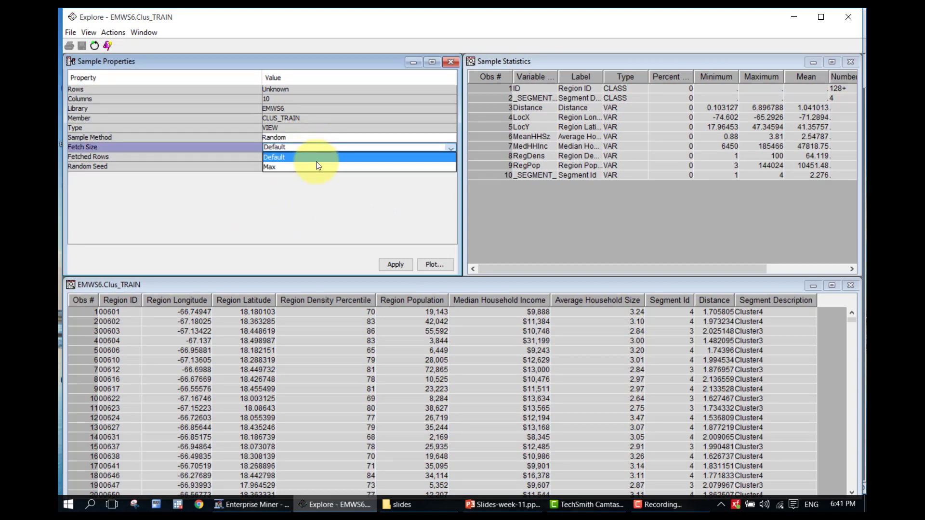
pyautogui.click(318, 166)
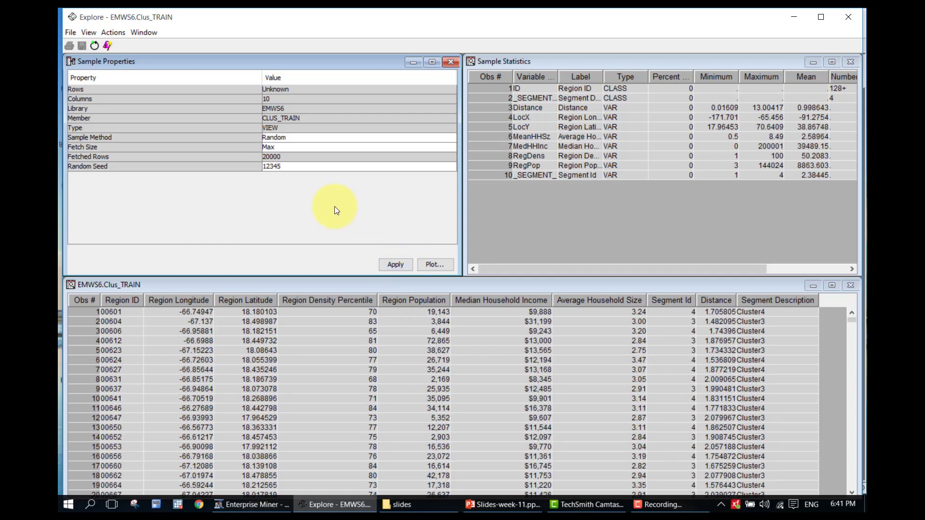
pyautogui.click(310, 166)
pyautogui.click(297, 146)
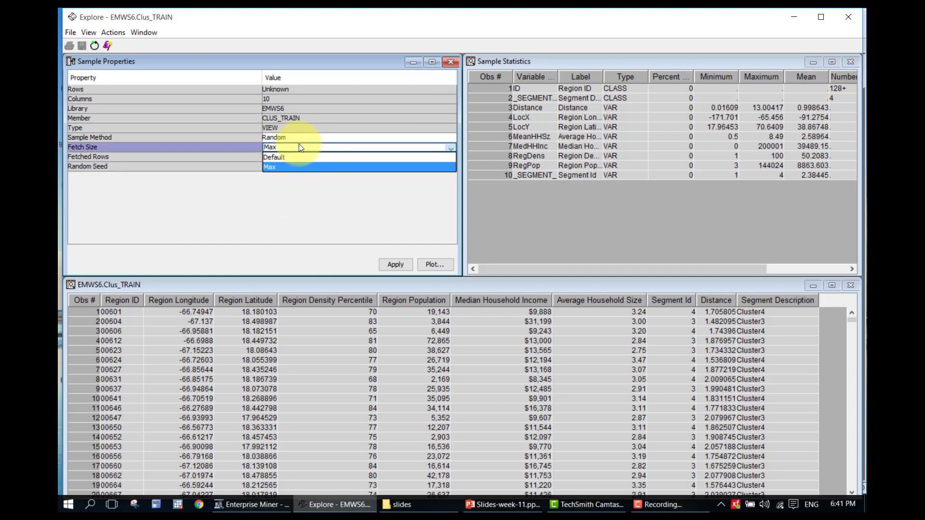
pyautogui.click(296, 149)
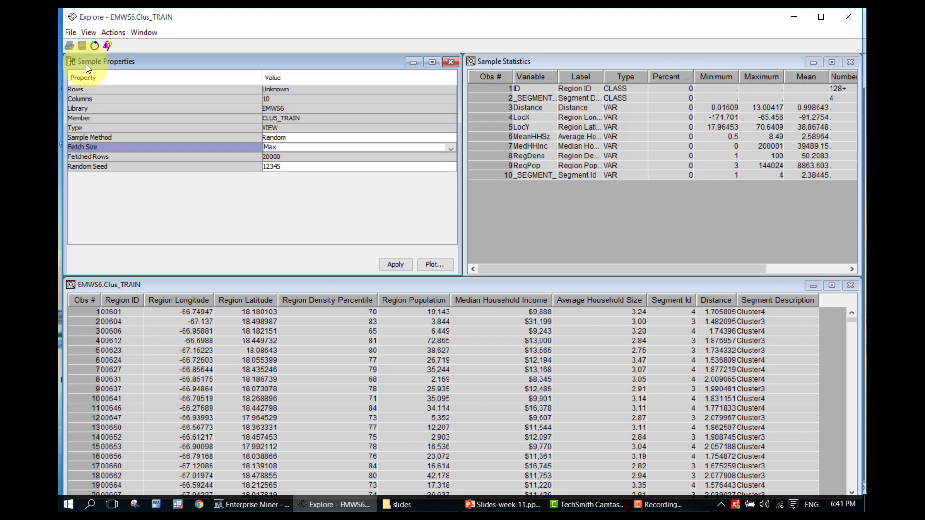
# Start a new plot of the sampled data, review the available chart types, and continue with the basic Scatter chart.
pyautogui.click(125, 34)
pyautogui.click(132, 59)
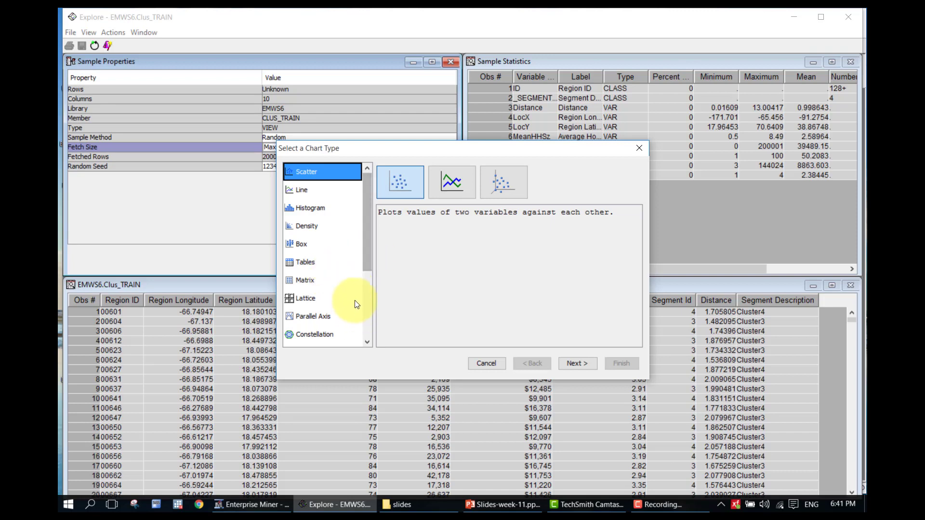
pyautogui.moveTo(367, 252); pyautogui.dragTo(366, 306)
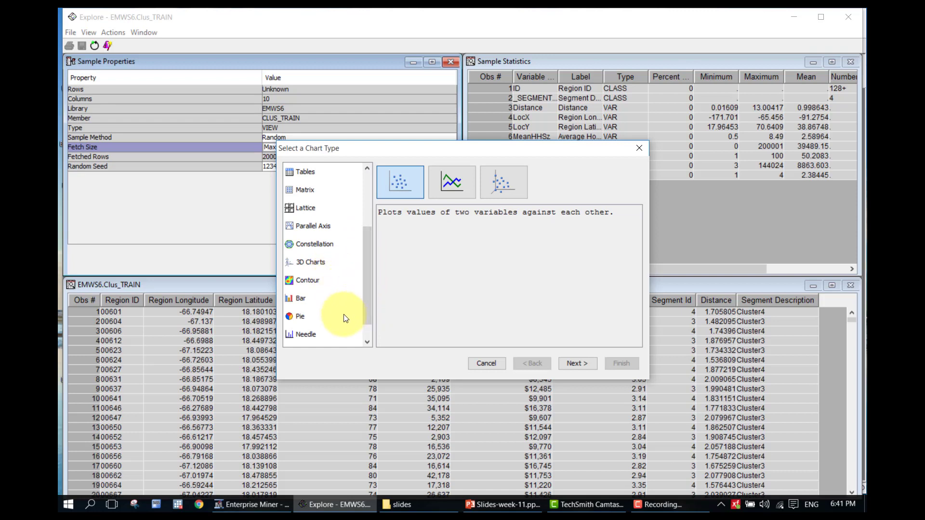
pyautogui.click(367, 333)
pyautogui.moveTo(366, 334); pyautogui.dragTo(377, 243)
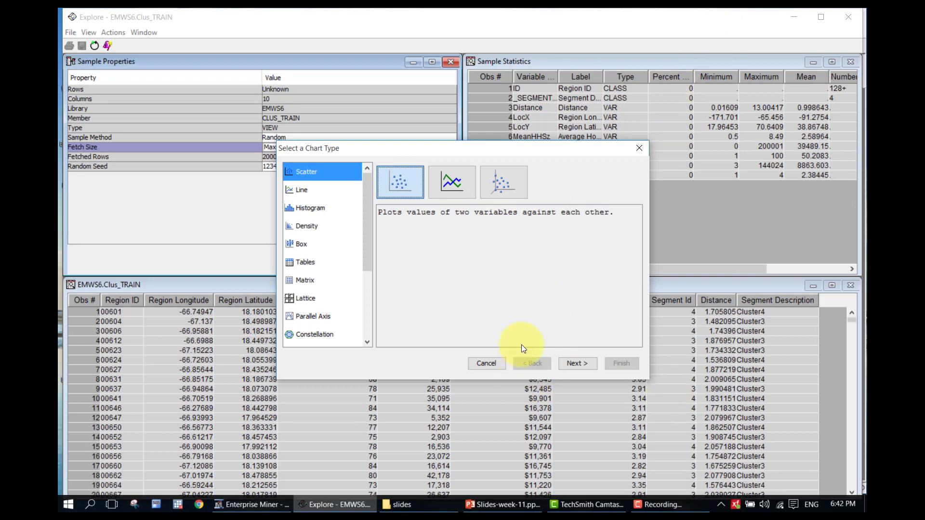
pyautogui.click(578, 368)
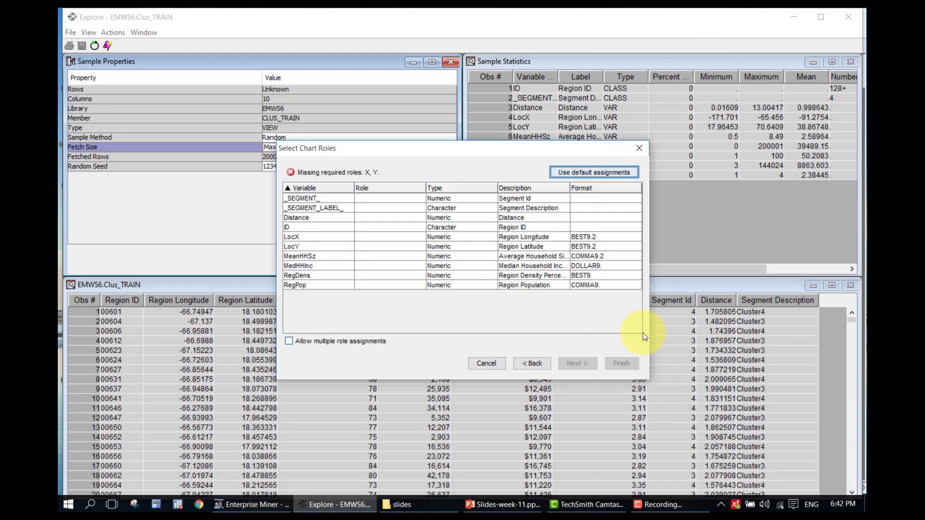
# Assign LocX to the X role, LocY to Y, and _SEGMENT_ to Color for the scatter plot.
pyautogui.click(372, 235)
pyautogui.click(375, 257)
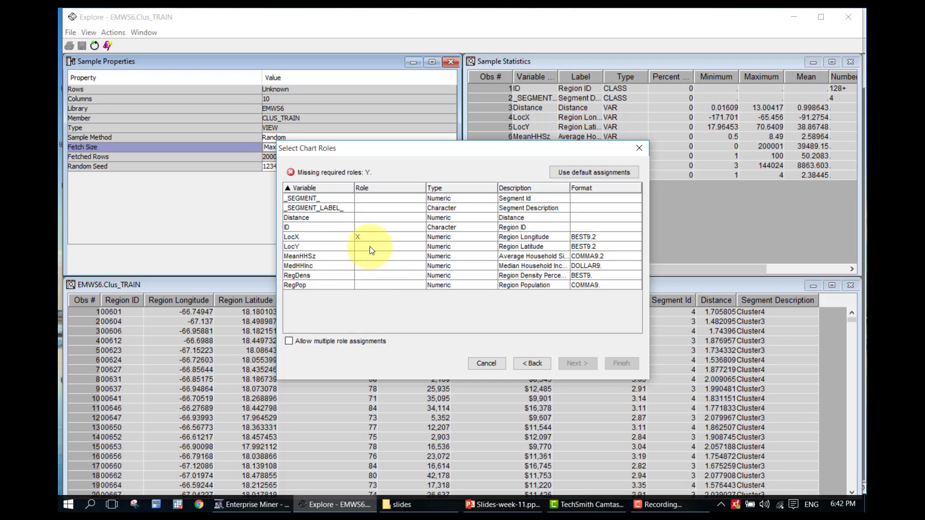
pyautogui.click(369, 246)
pyautogui.click(378, 276)
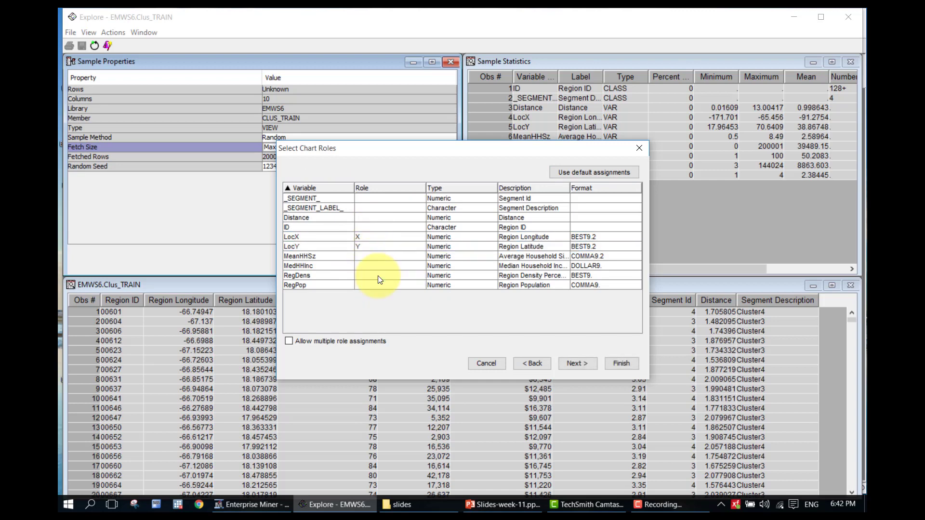
pyautogui.click(388, 202)
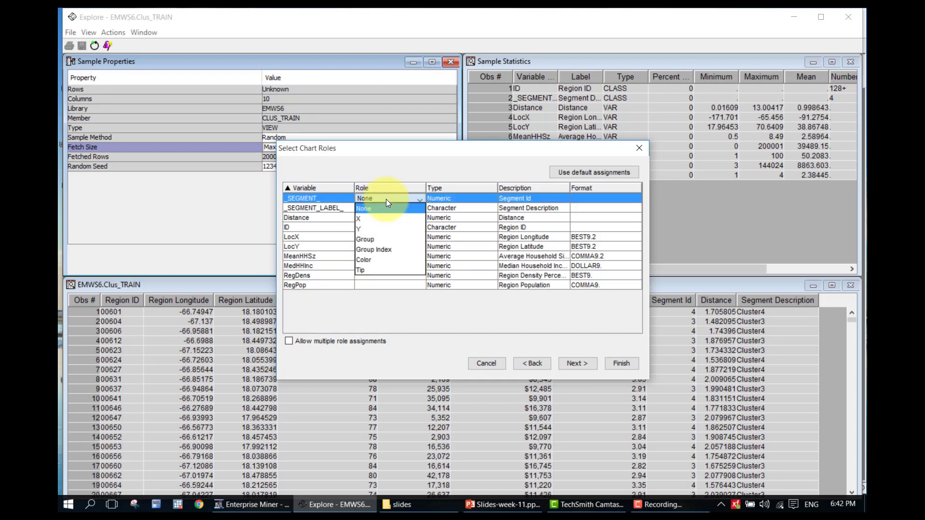
pyautogui.click(407, 242)
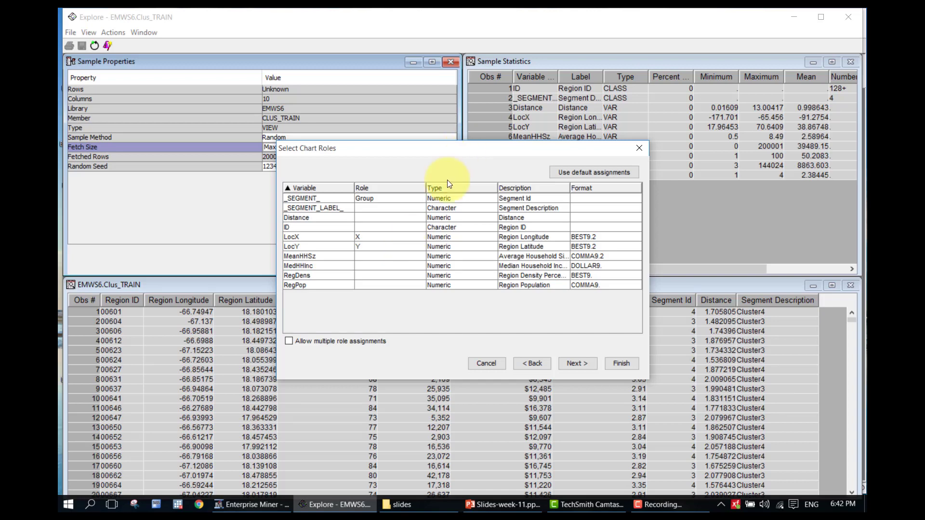
pyautogui.click(406, 199)
pyautogui.click(415, 264)
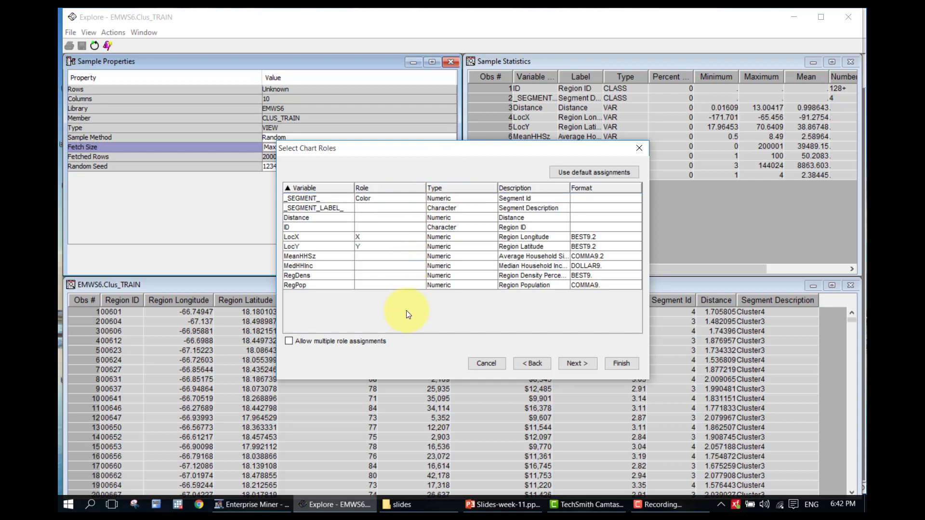
# Allow multiple role assignments, give MeanHHSz, MedHHInc and RegDens the Tip role, and continue to the chart titles without a WHERE clause.
pyautogui.click(371, 342)
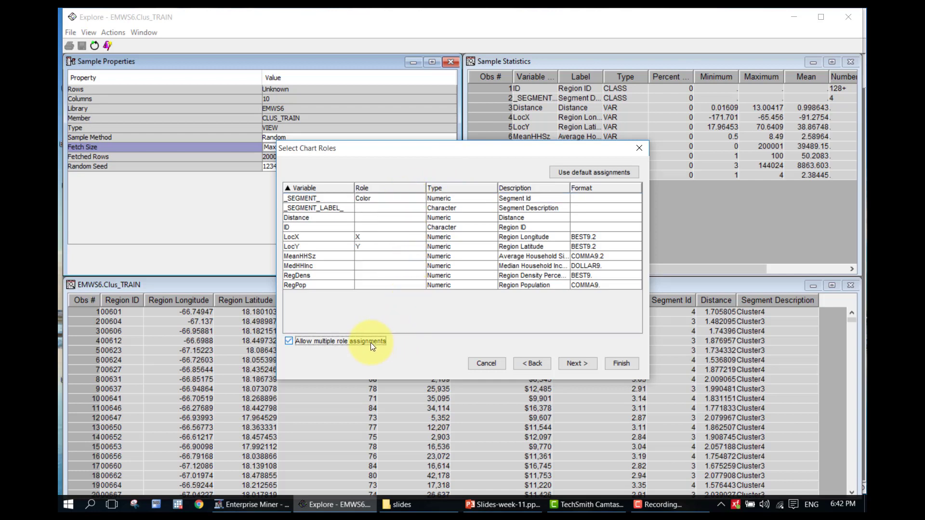
pyautogui.click(383, 258)
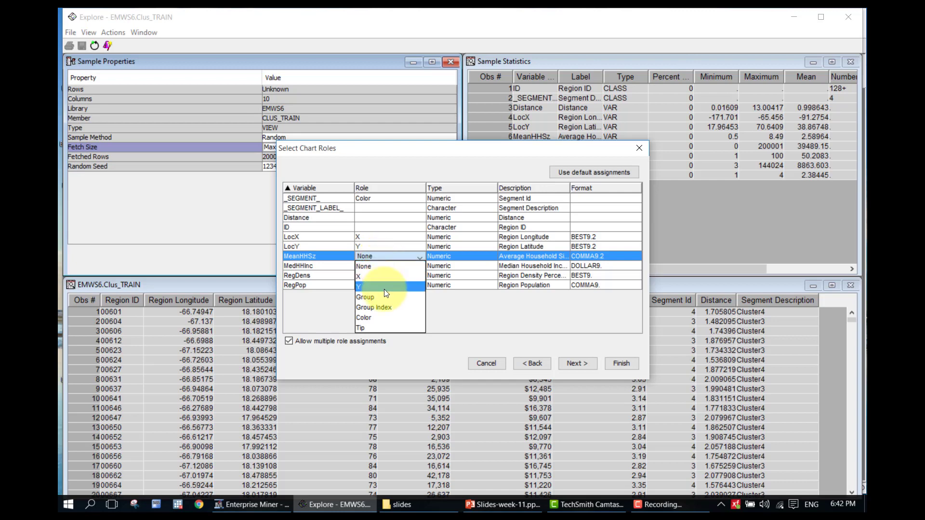
pyautogui.click(391, 328)
pyautogui.click(373, 267)
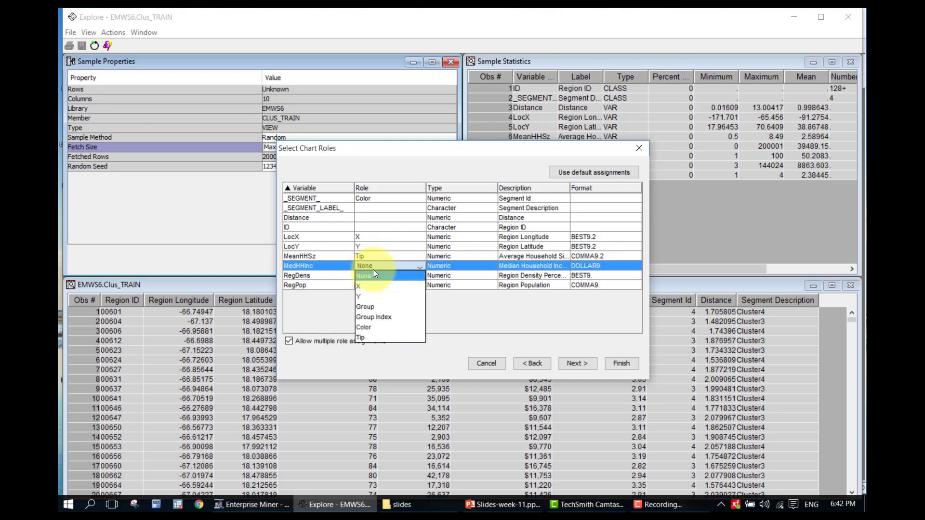
pyautogui.click(373, 269)
pyautogui.click(378, 264)
pyautogui.click(379, 338)
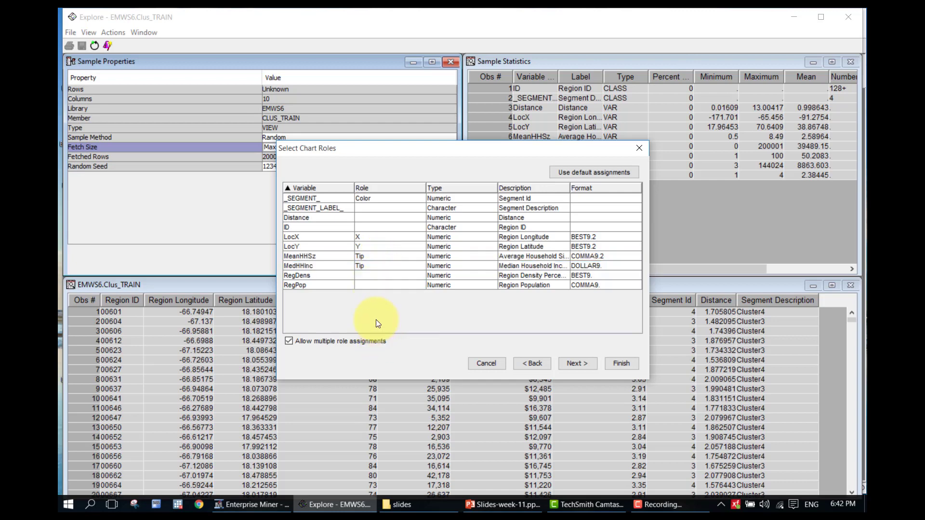
pyautogui.click(381, 276)
pyautogui.click(386, 345)
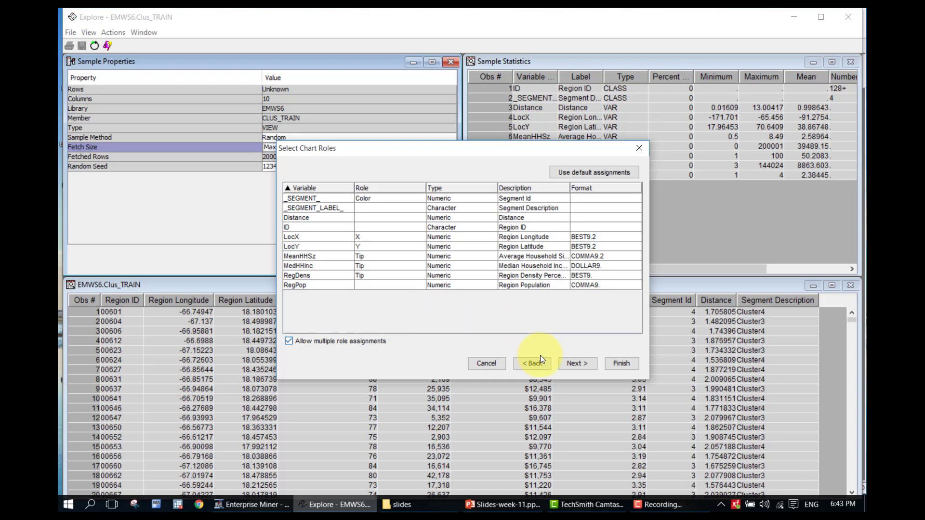
pyautogui.click(573, 365)
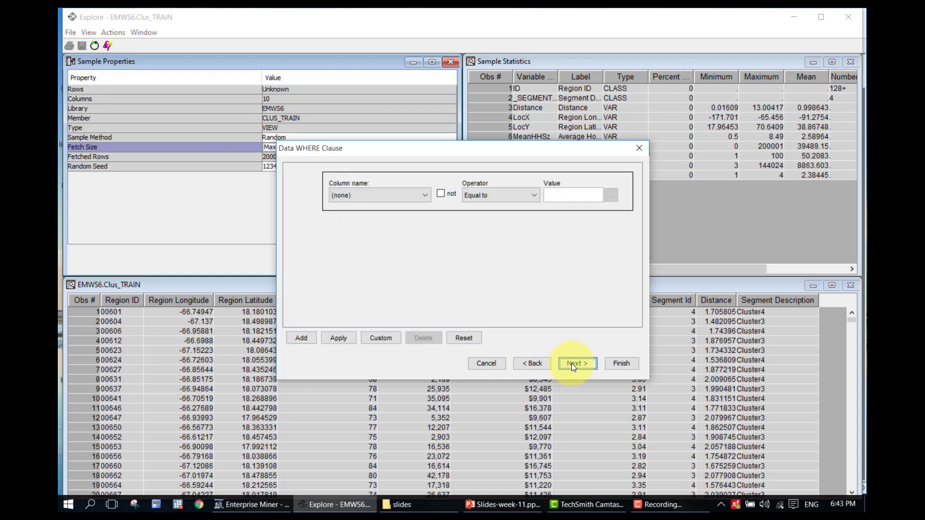
pyautogui.click(573, 364)
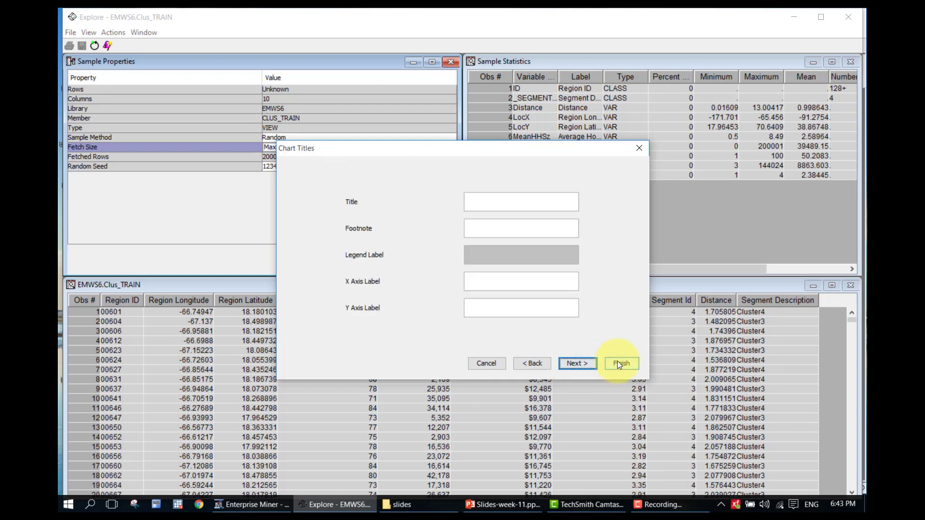
# Finish the scatter plot without chart titles, turn off marker autosizing, and set the marker size to 5.
pyautogui.click(596, 365)
pyautogui.click(617, 363)
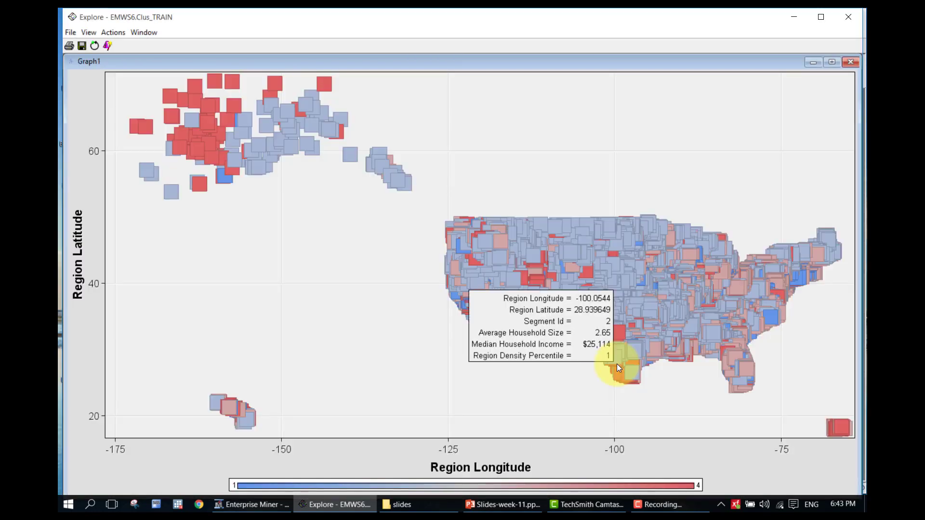
pyautogui.rightClick(435, 115)
pyautogui.click(454, 121)
pyautogui.moveTo(472, 110); pyautogui.dragTo(333, 115)
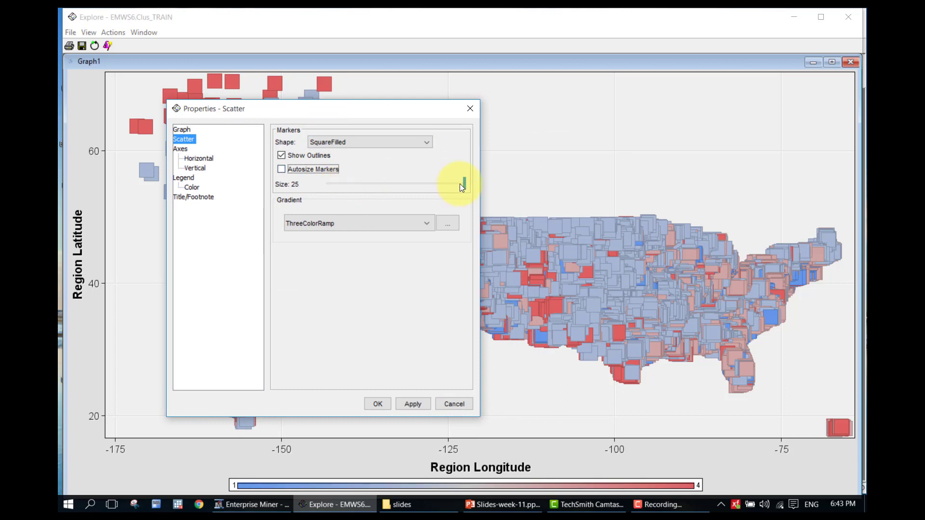
pyautogui.moveTo(462, 186); pyautogui.dragTo(332, 192)
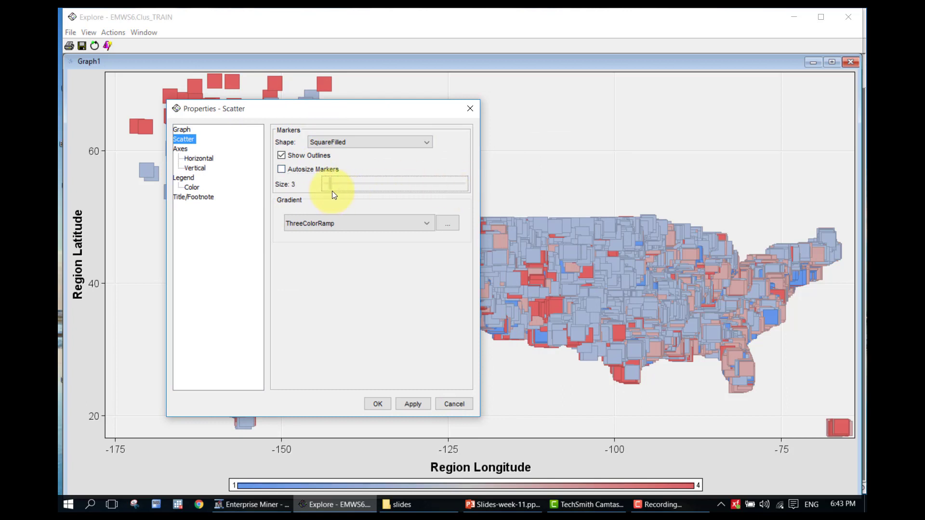
pyautogui.click(410, 402)
pyautogui.moveTo(359, 173); pyautogui.dragTo(346, 188)
pyautogui.click(401, 405)
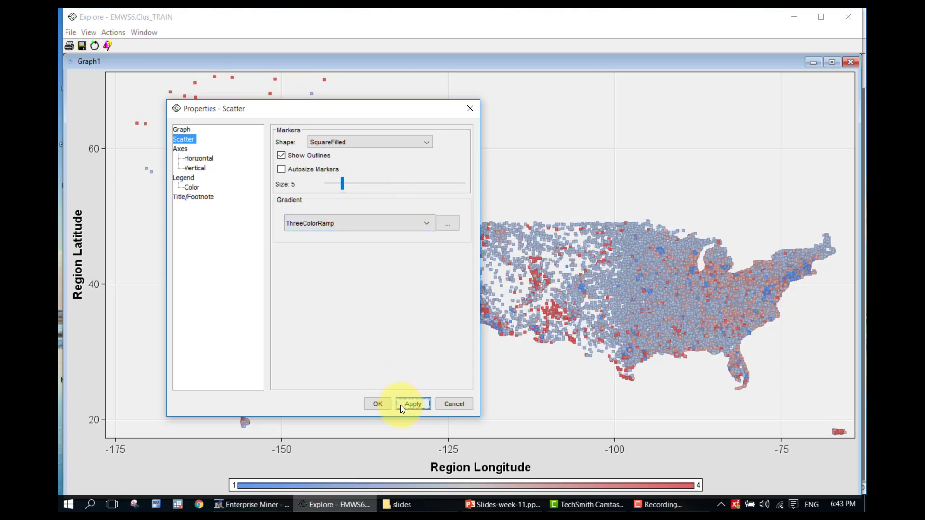
pyautogui.click(379, 404)
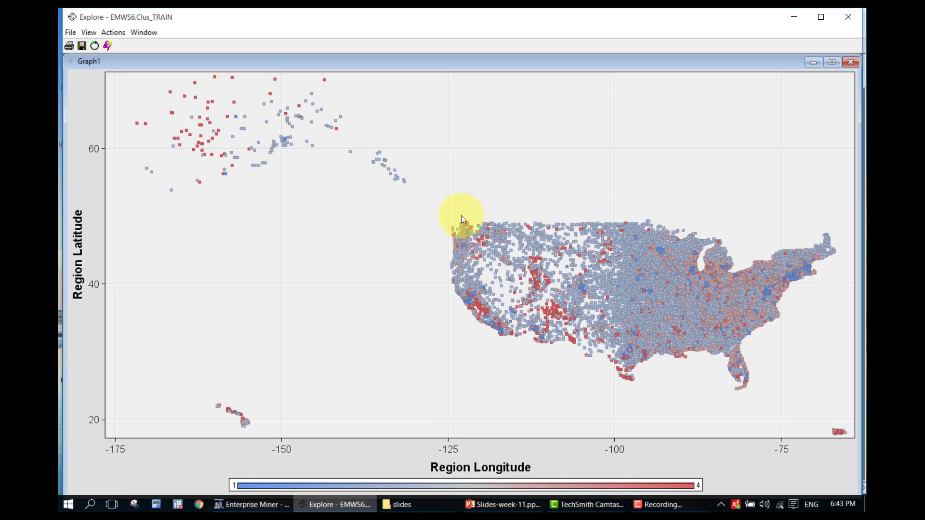
# Minimize the finished graph and start another basic Scatter plot of the TRAIN data.
pyautogui.rightClick(453, 109)
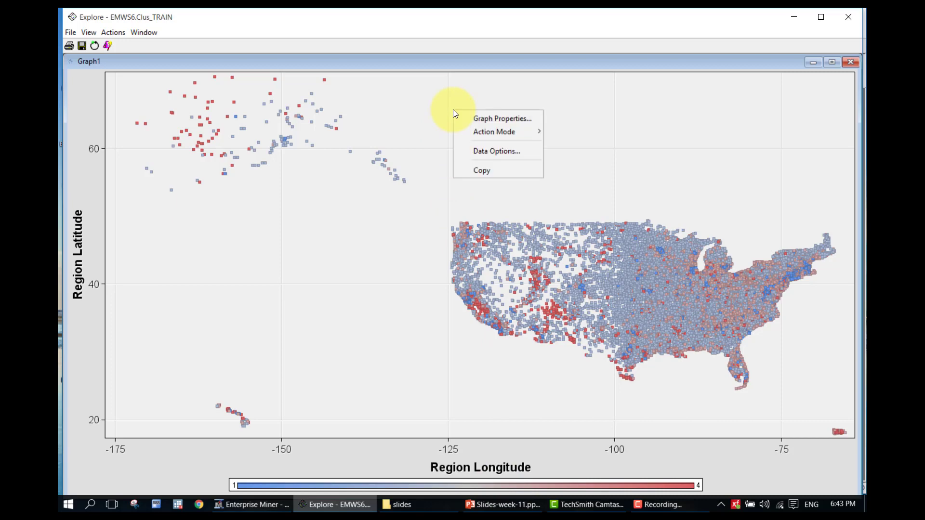
pyautogui.click(441, 138)
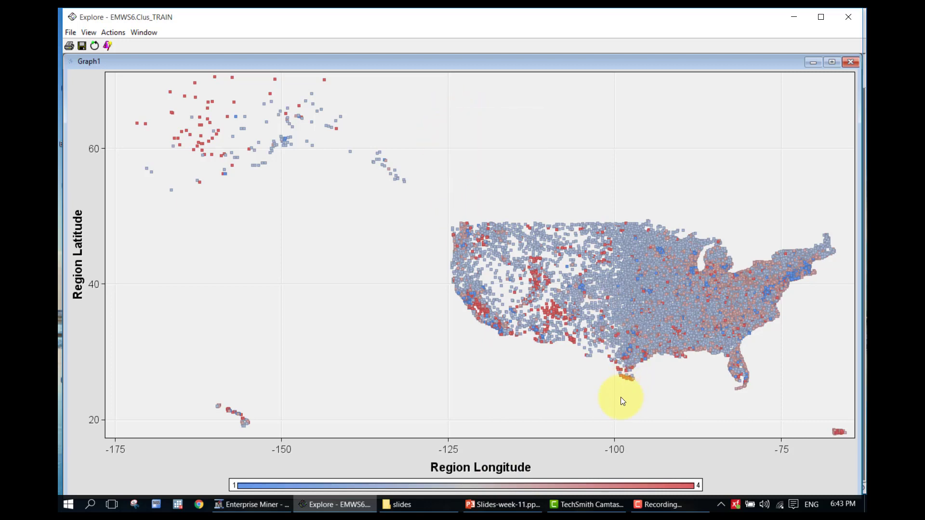
pyautogui.click(808, 67)
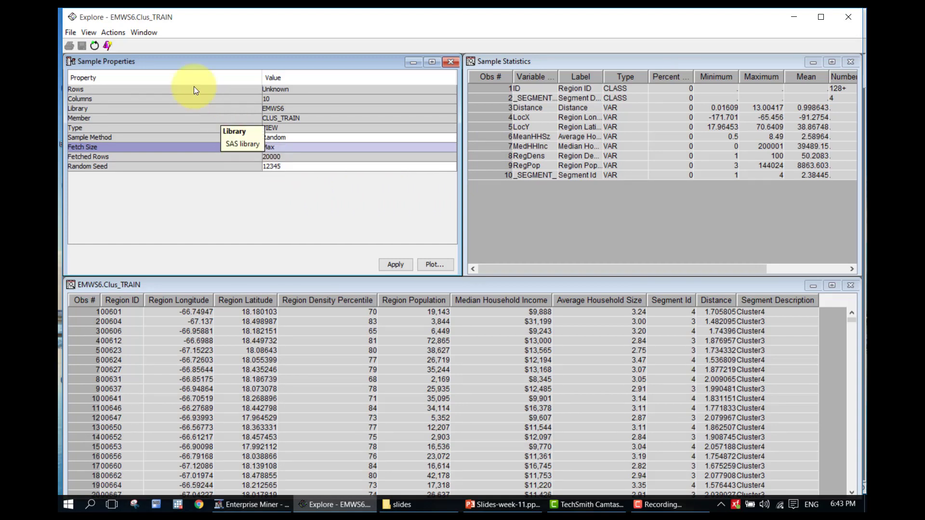
pyautogui.click(113, 32)
pyautogui.click(114, 61)
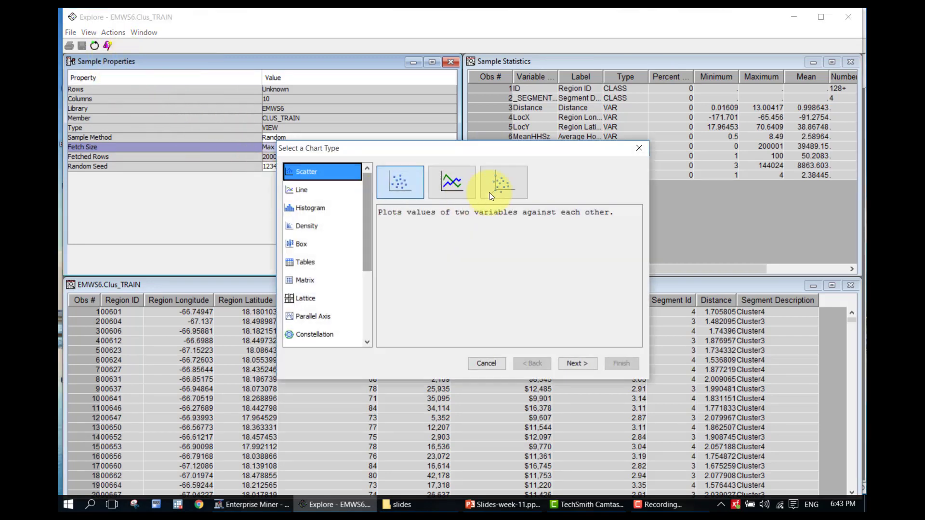
pyautogui.click(577, 364)
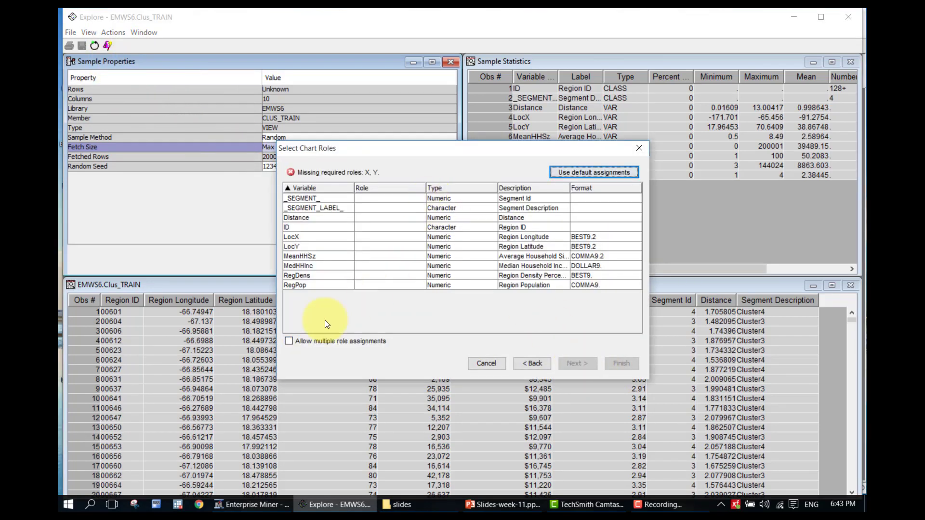
# Allow multiple role assignments and assign LocX to the X role, LocY to Y, and _SEGMENT_ to Group.
pyautogui.click(314, 341)
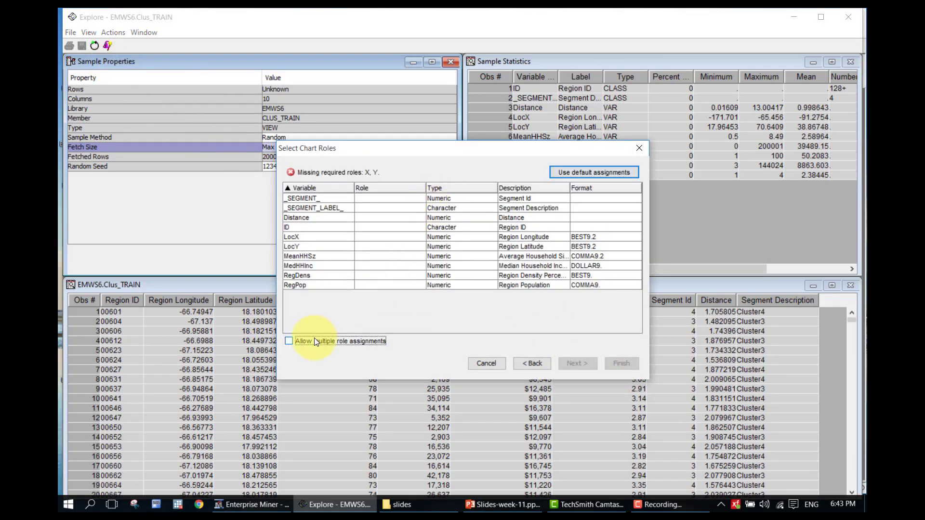
pyautogui.click(386, 237)
pyautogui.click(388, 252)
pyautogui.click(379, 249)
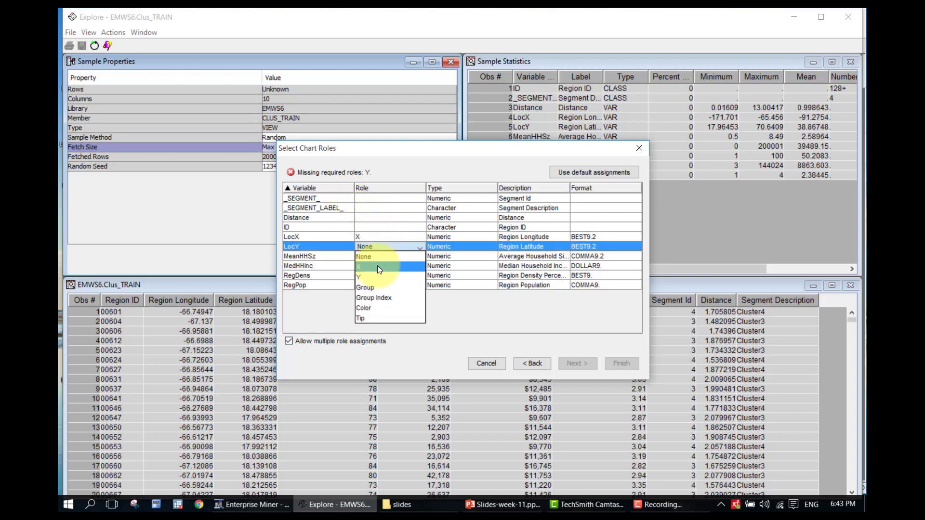
pyautogui.click(377, 273)
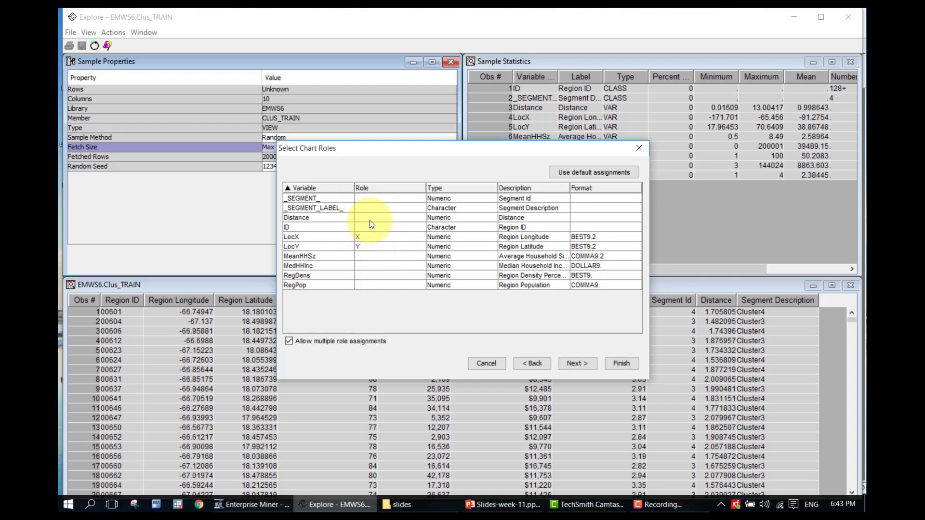
pyautogui.click(374, 202)
pyautogui.click(382, 237)
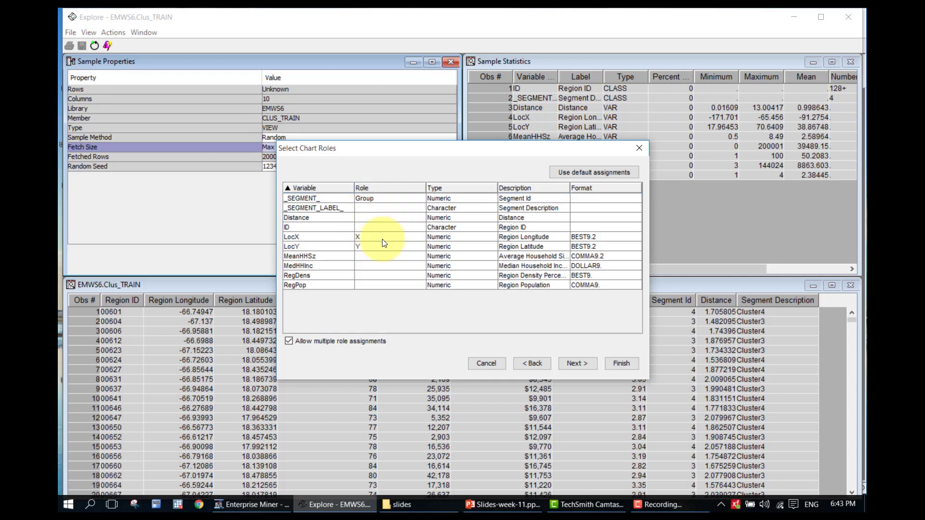
pyautogui.click(385, 199)
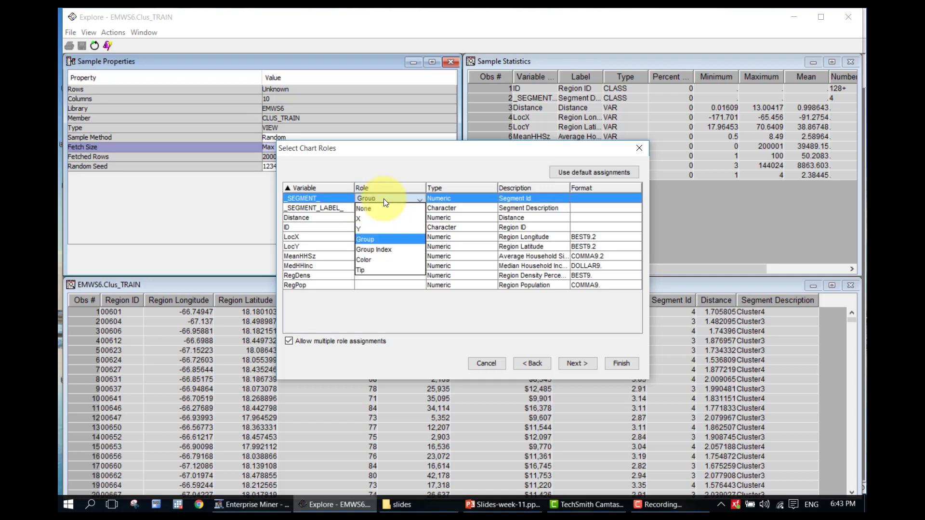
pyautogui.click(384, 199)
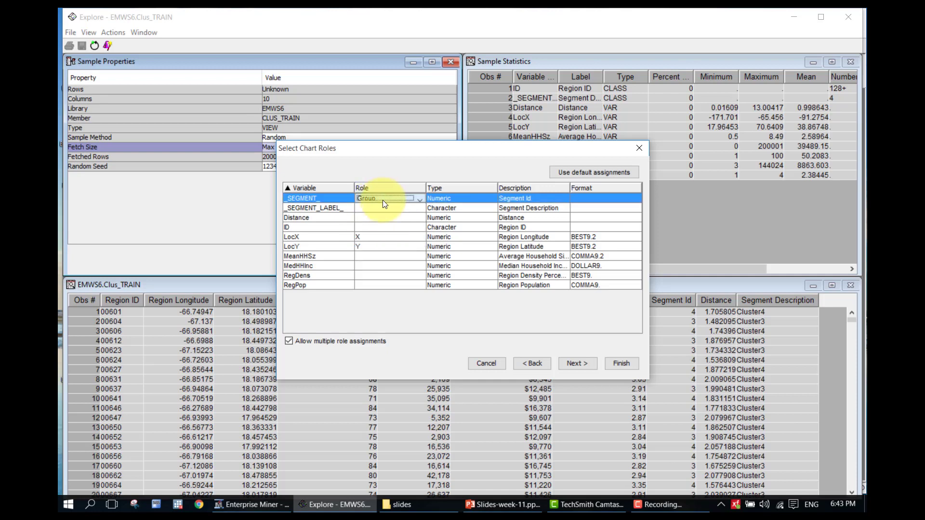
# Try to select MeanHHSz, MedHHInc and RegDens together to give them one shared role.
pyautogui.click(363, 258)
pyautogui.click(338, 256)
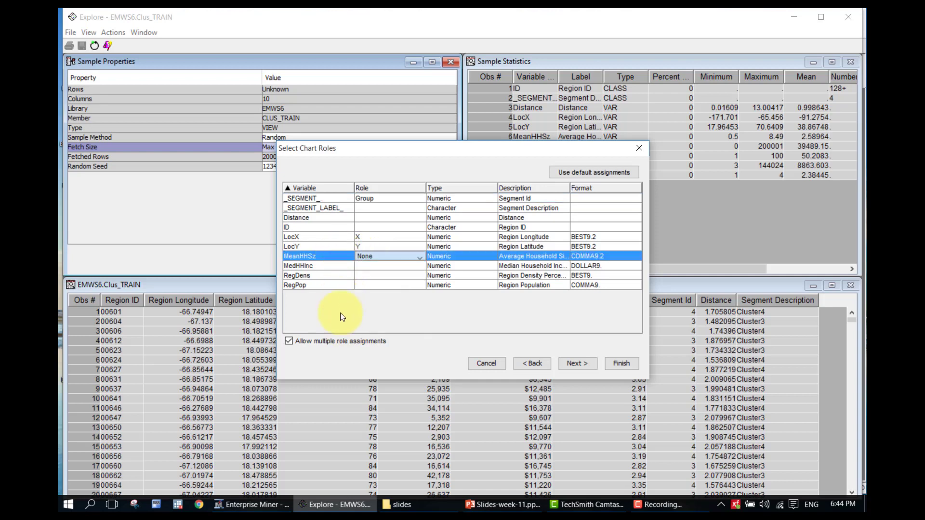
pyautogui.keyDown('shift'); pyautogui.click(348, 277); pyautogui.keyUp('shift')
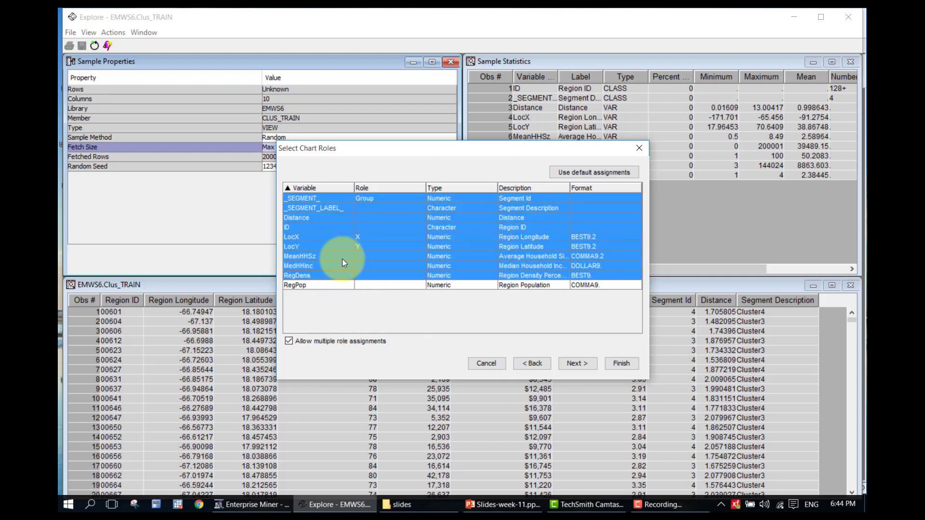
pyautogui.click(342, 257)
pyautogui.keyDown('shift'); pyautogui.click(345, 275); pyautogui.keyUp('shift')
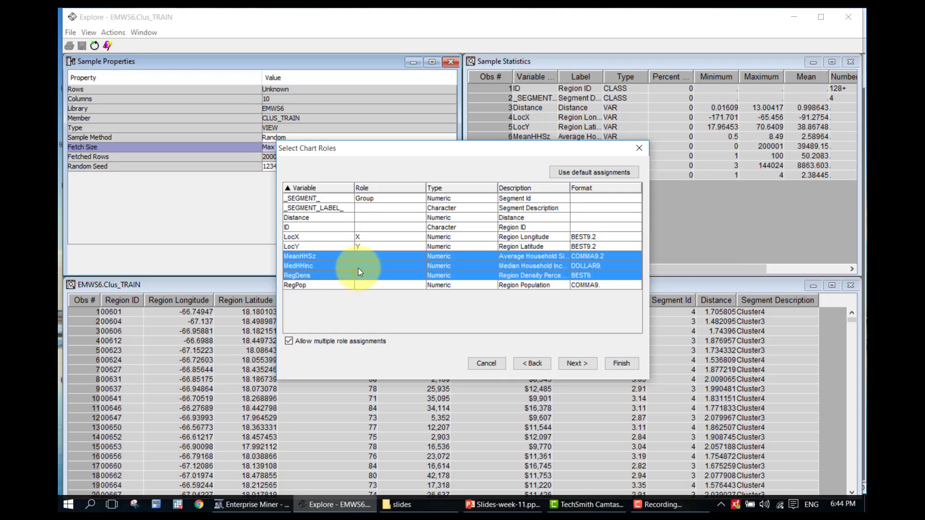
pyautogui.click(366, 263)
# Give MeanHHSz, MedHHInc and RegDens the Tip role and finish the plot without a WHERE clause.
pyautogui.click(370, 254)
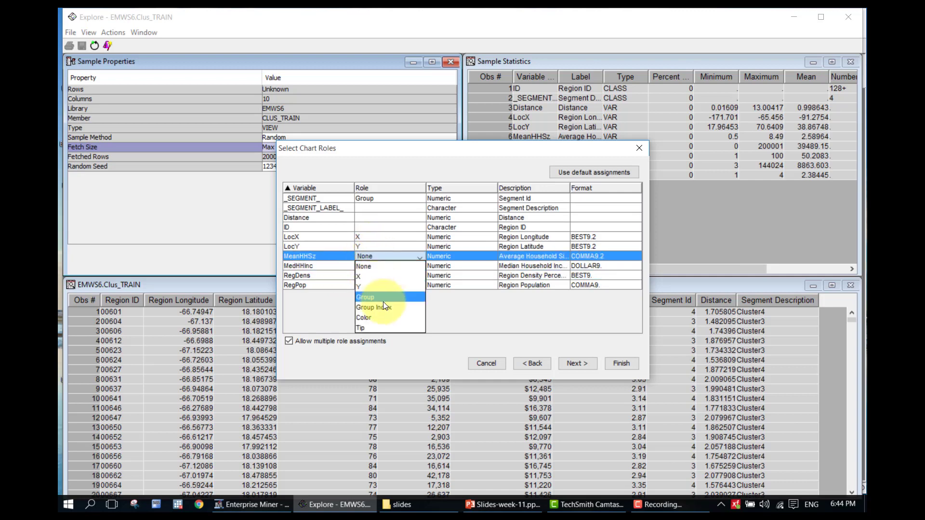
pyautogui.click(389, 327)
pyautogui.click(380, 265)
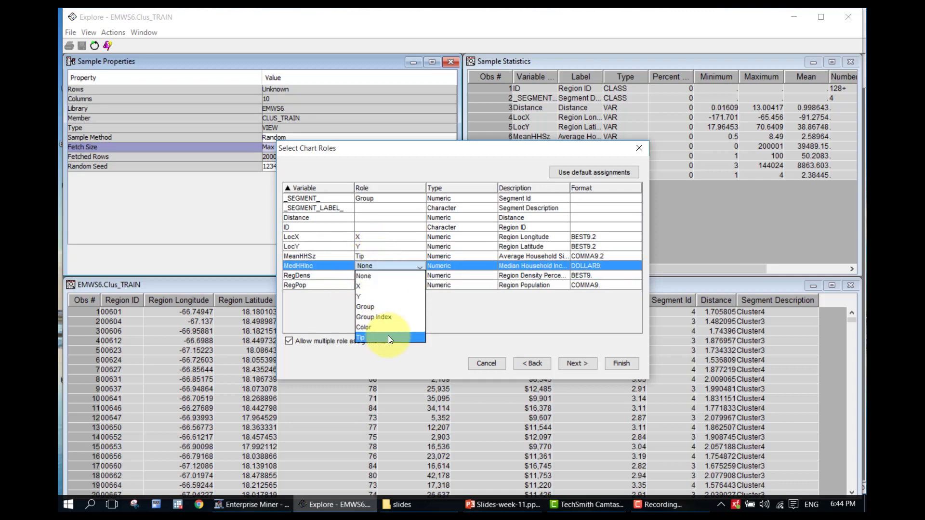
pyautogui.click(388, 337)
pyautogui.click(386, 268)
pyautogui.click(384, 264)
pyautogui.click(386, 275)
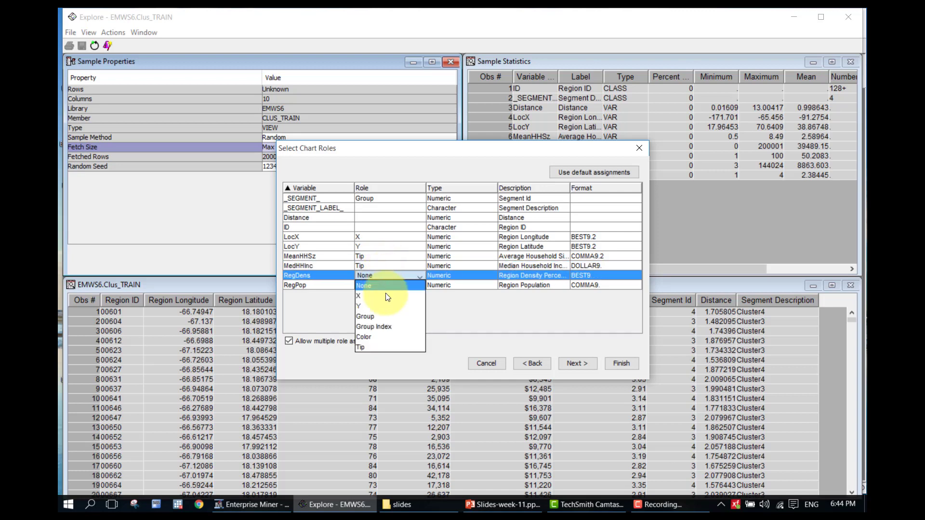
pyautogui.click(394, 344)
pyautogui.click(573, 369)
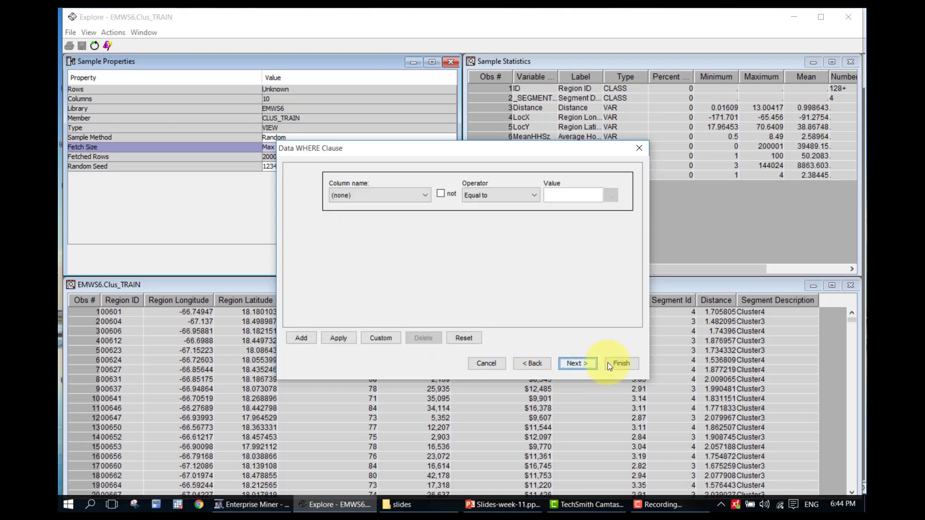
pyautogui.click(612, 364)
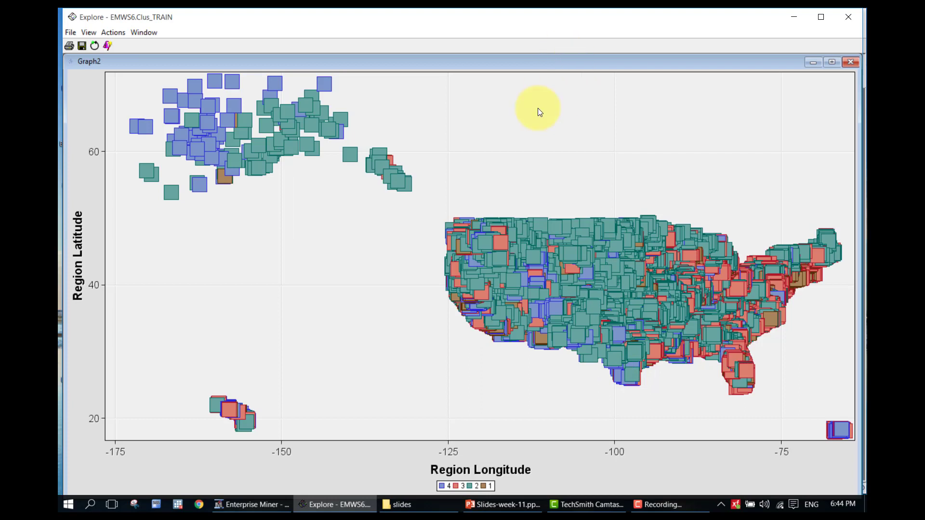
# Turn off marker autosizing for the grouped scatter plot and reduce its marker size to 5.
pyautogui.rightClick(539, 112)
pyautogui.click(546, 115)
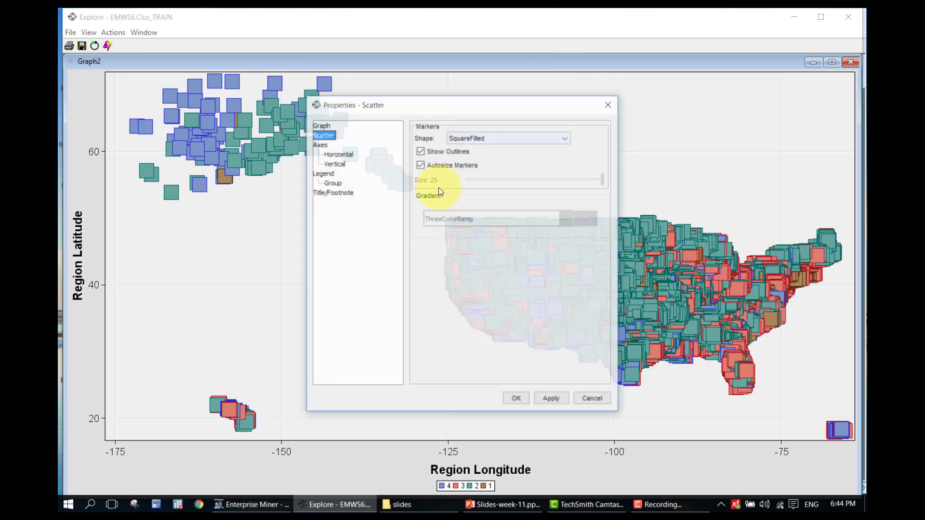
pyautogui.click(458, 166)
pyautogui.moveTo(603, 182); pyautogui.dragTo(595, 187)
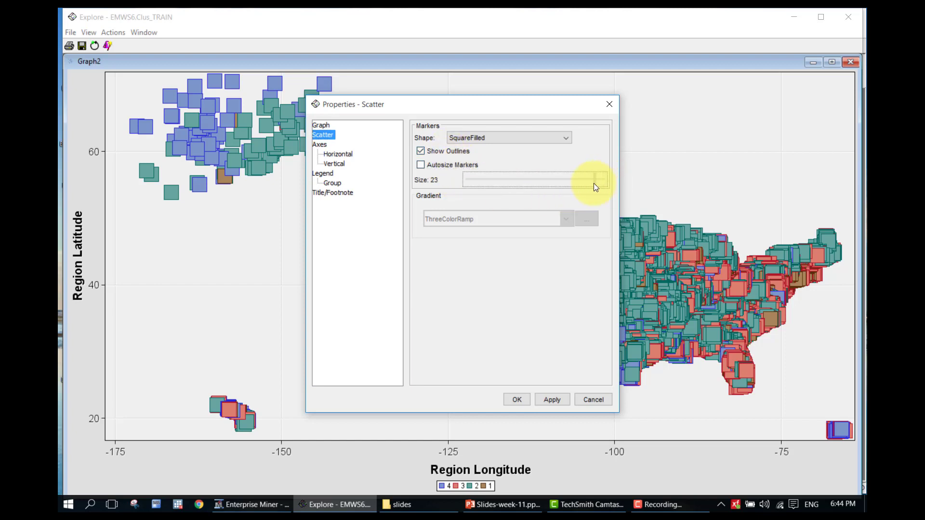
pyautogui.moveTo(507, 181); pyautogui.dragTo(471, 184)
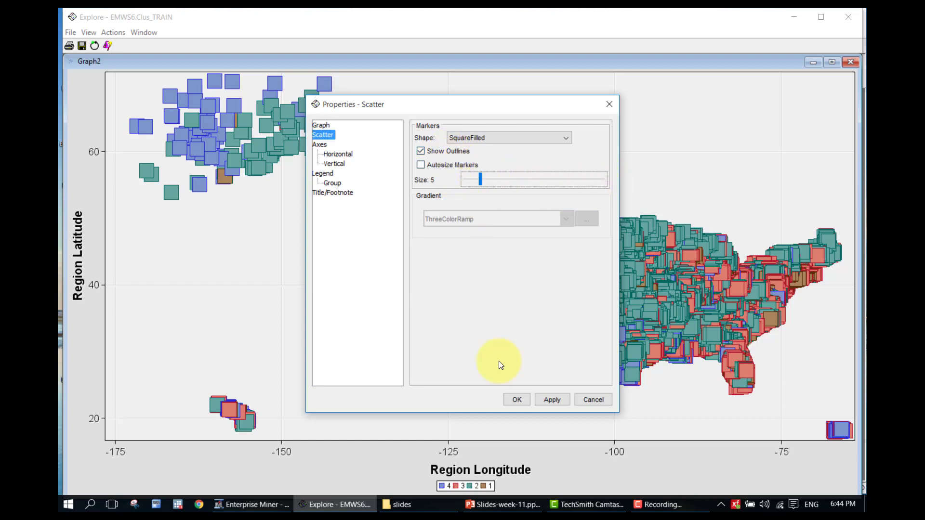
pyautogui.click(543, 401)
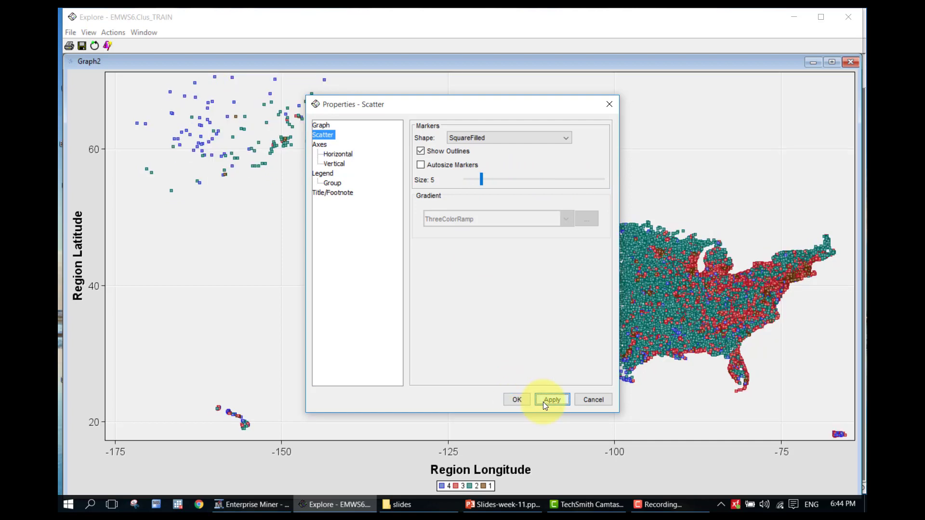
pyautogui.click(518, 400)
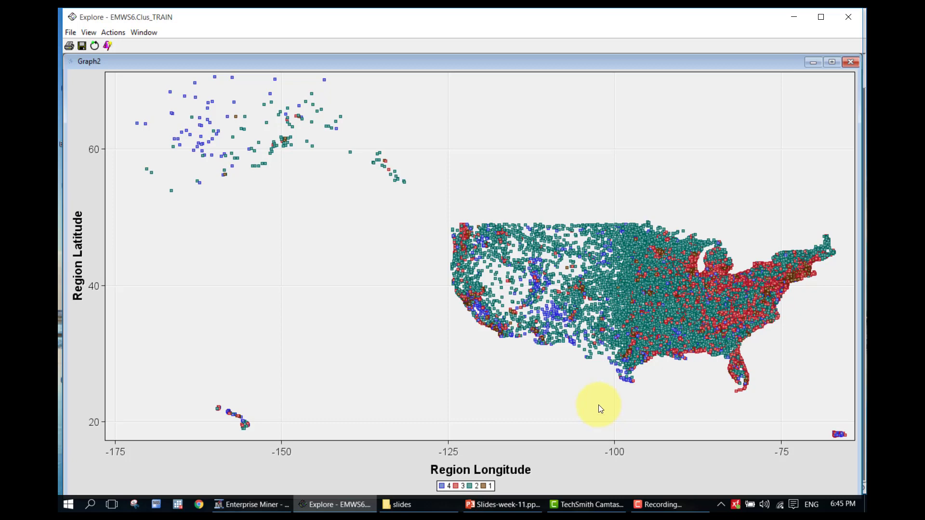
# Examine how the segments are distributed geographically, highlighting segment 2, clearing it, and highlighting segment 4 from the legend.
pyautogui.moveTo(628, 256)
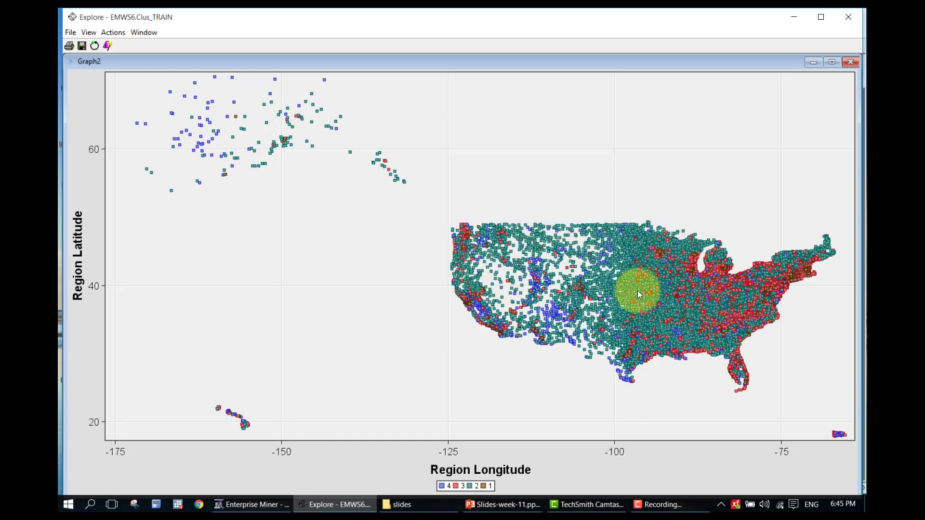
pyautogui.moveTo(601, 281)
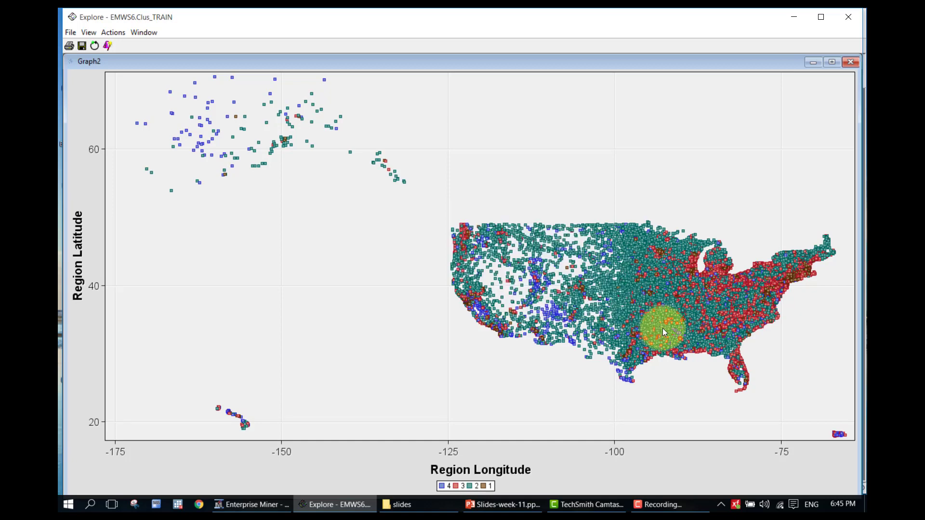
pyautogui.moveTo(668, 329)
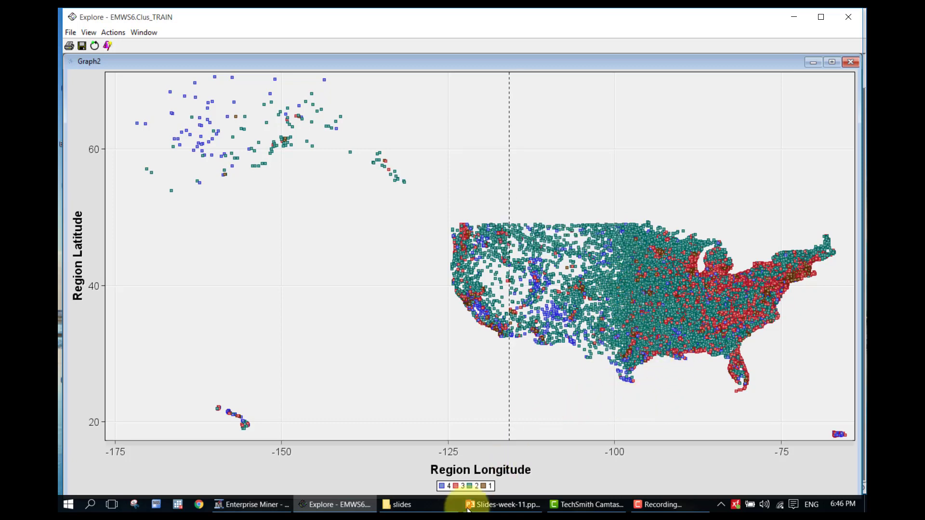
pyautogui.click(471, 487)
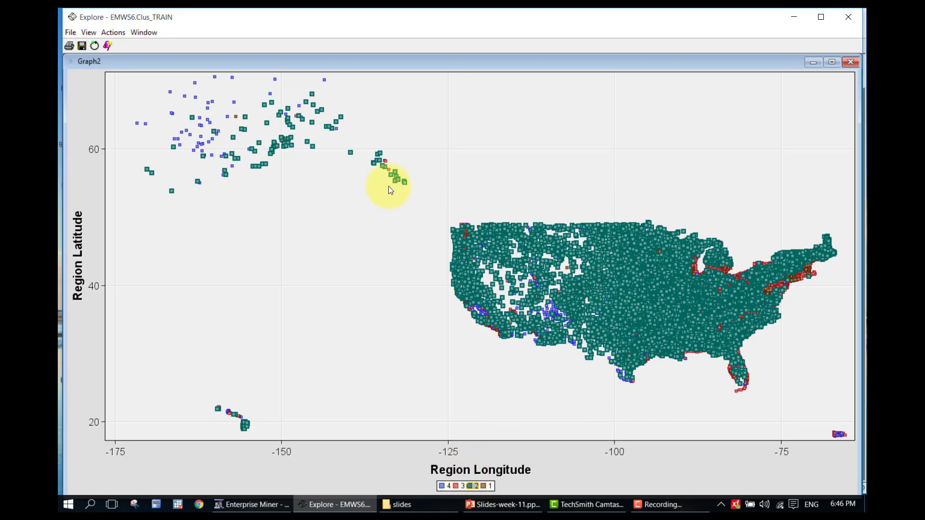
pyautogui.click(559, 377)
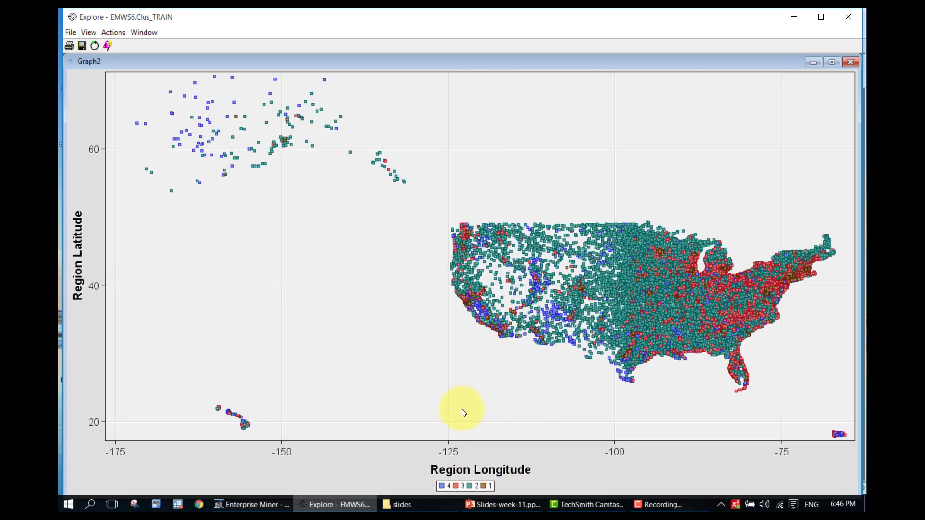
pyautogui.click(444, 487)
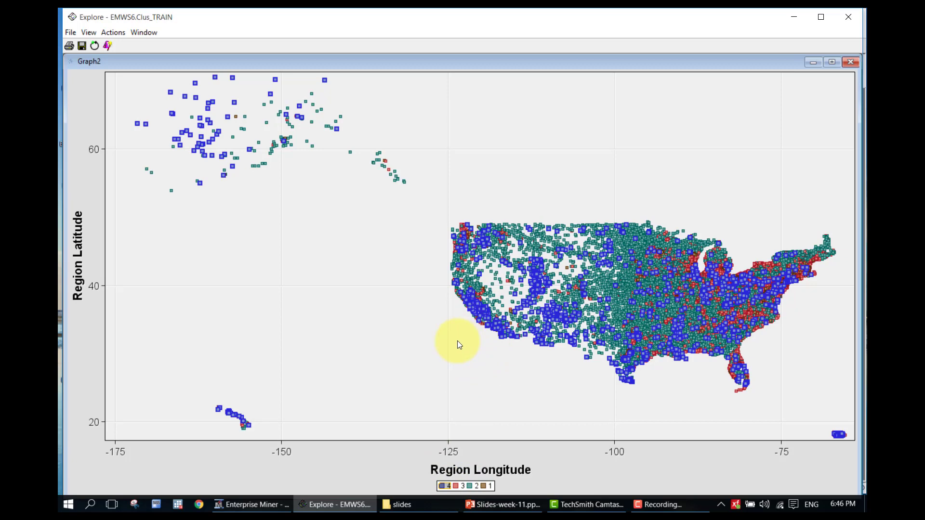
# Examine the highlighted segment 4 points across the map, reading a West Coast point's details, and clear the highlight.
pyautogui.moveTo(473, 304)
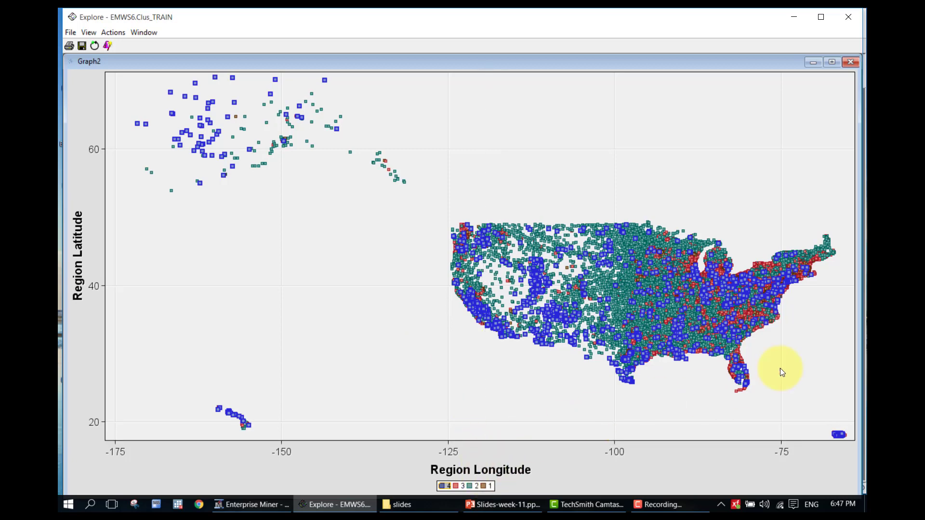
pyautogui.moveTo(743, 287)
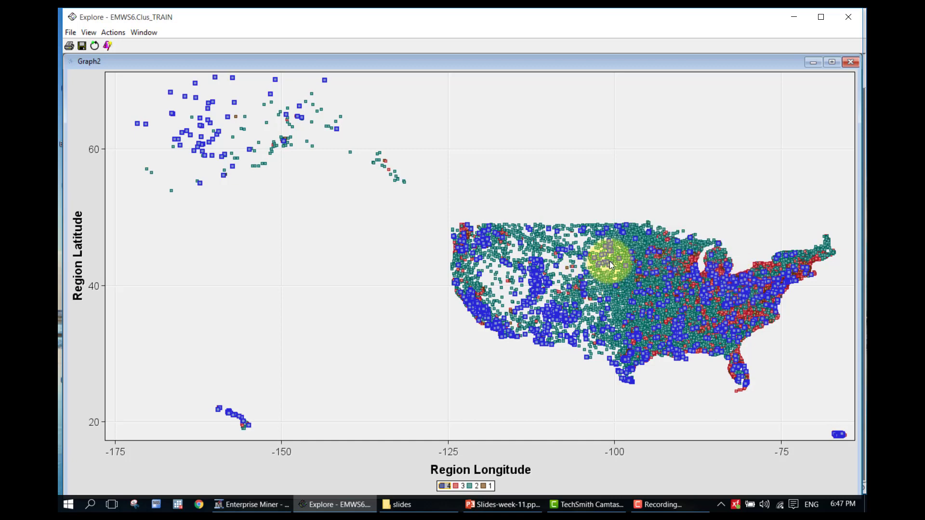
pyautogui.moveTo(609, 264)
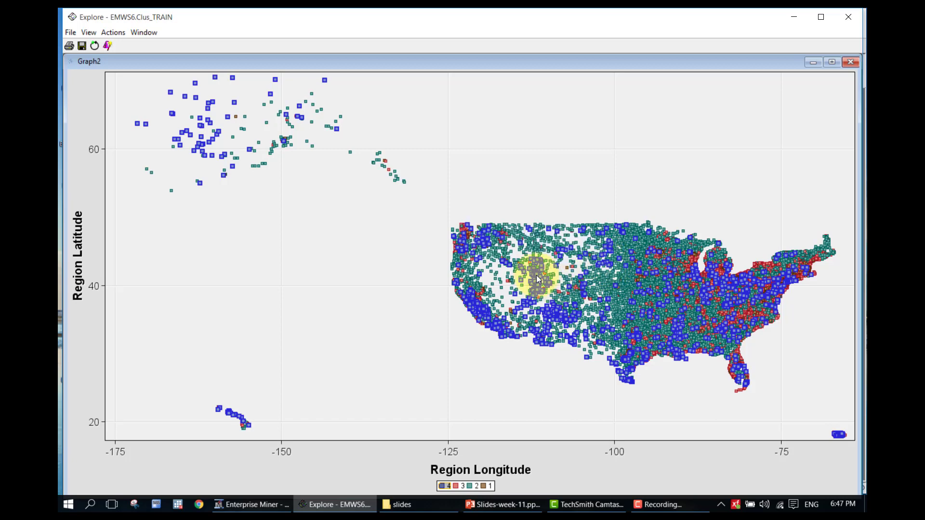
pyautogui.moveTo(536, 276)
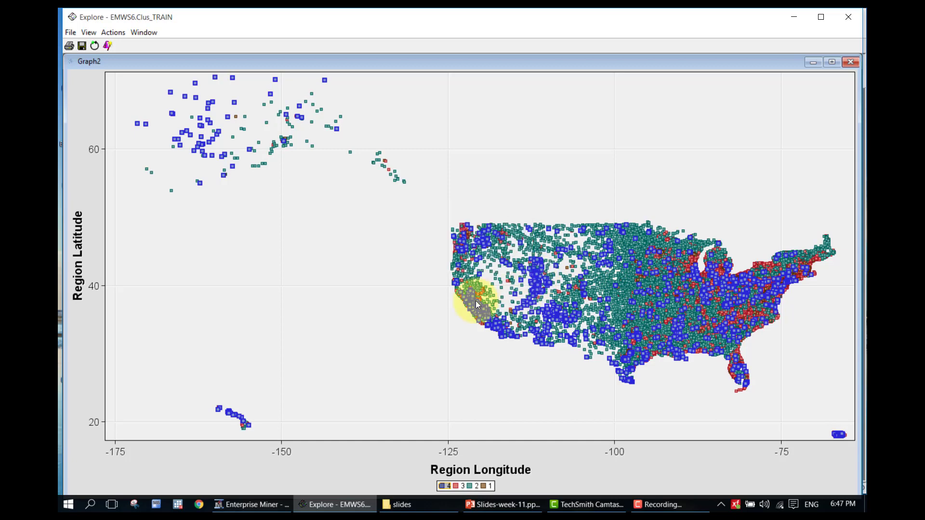
pyautogui.moveTo(474, 309)
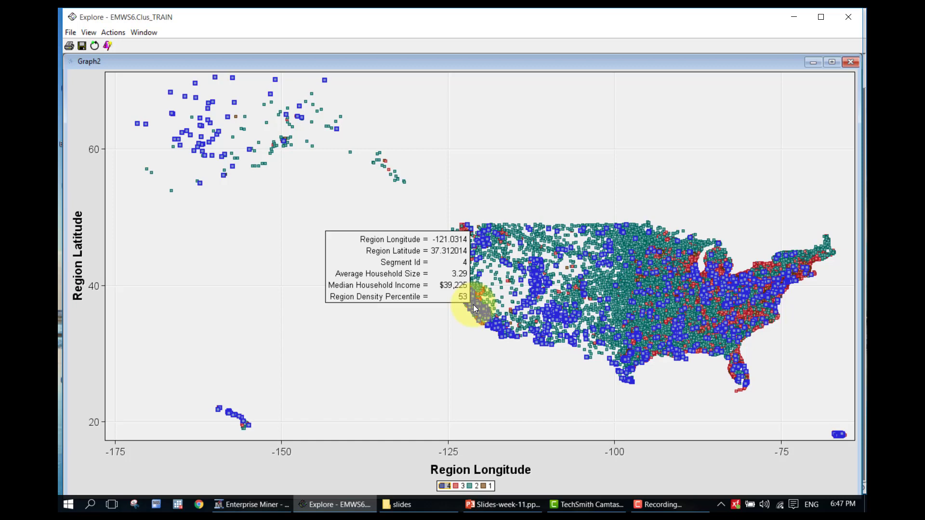
pyautogui.click(581, 384)
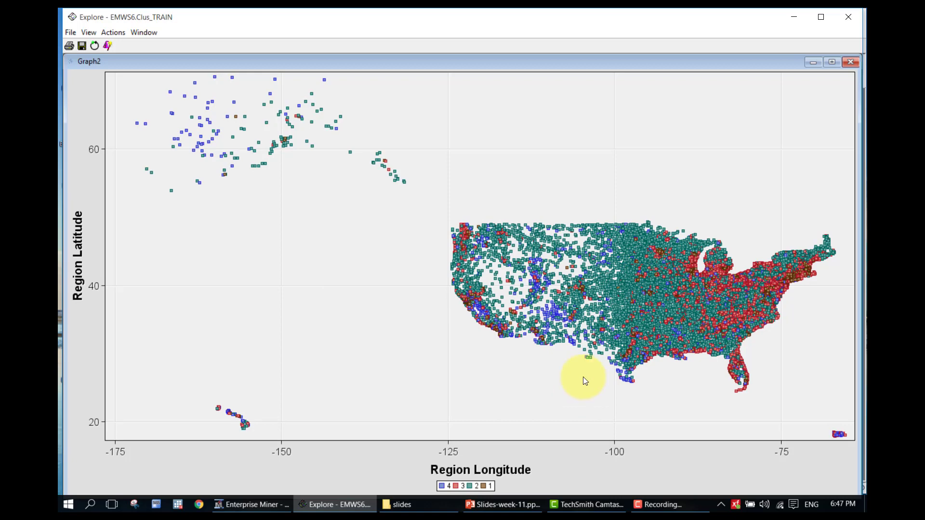
# Shrink the longitude–latitude scatter plot window so the sample properties and statistics windows are uncovered.
pyautogui.doubleClick(743, 64)
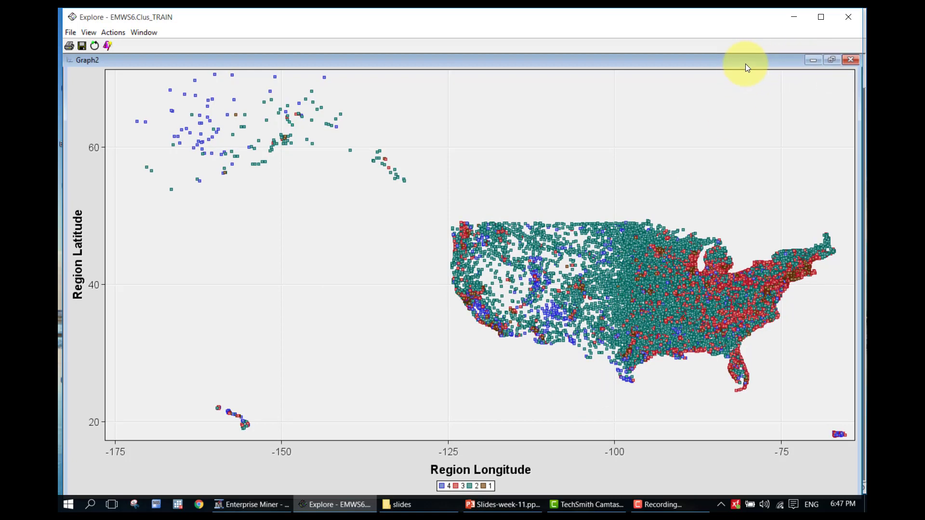
pyautogui.doubleClick(745, 64)
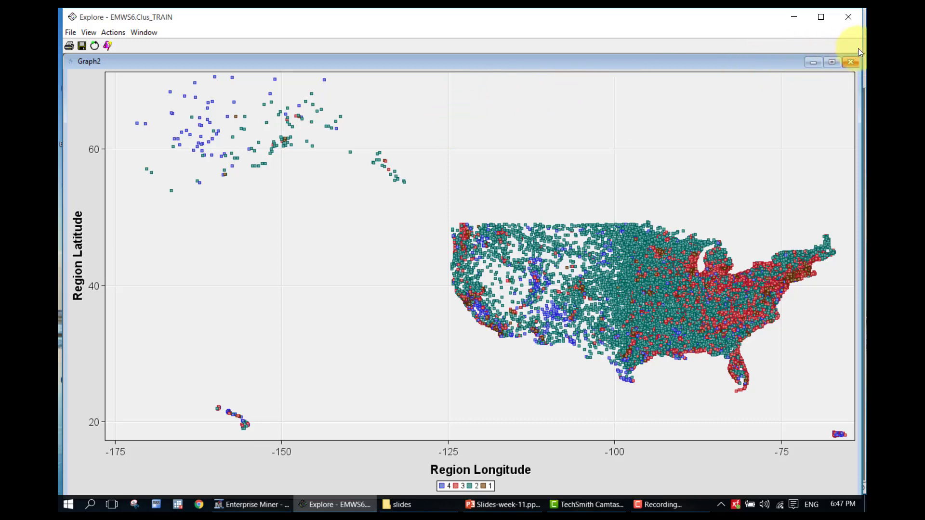
pyautogui.moveTo(861, 57); pyautogui.dragTo(506, 198)
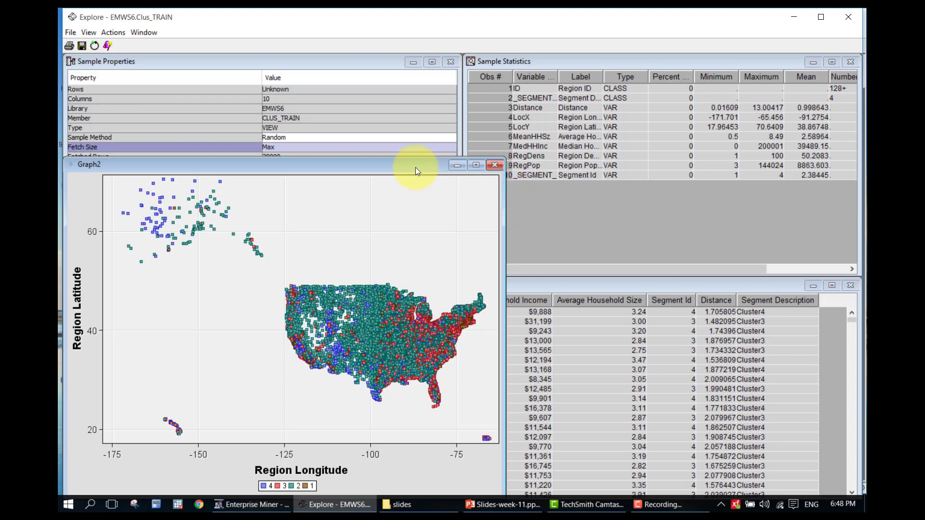
# Create a histogram with _SEGMENT_ in the X role and Frequency as the response statistic.
pyautogui.moveTo(388, 357)
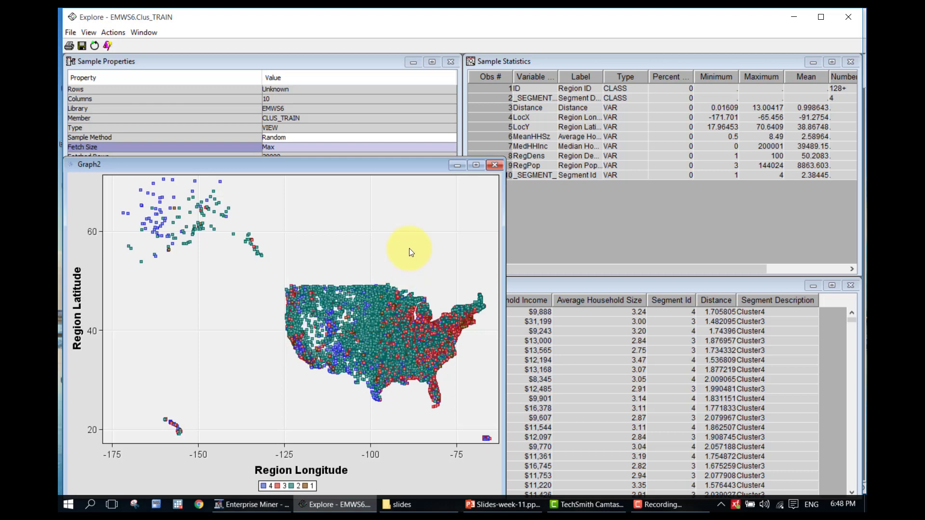
pyautogui.click(113, 33)
pyautogui.click(131, 60)
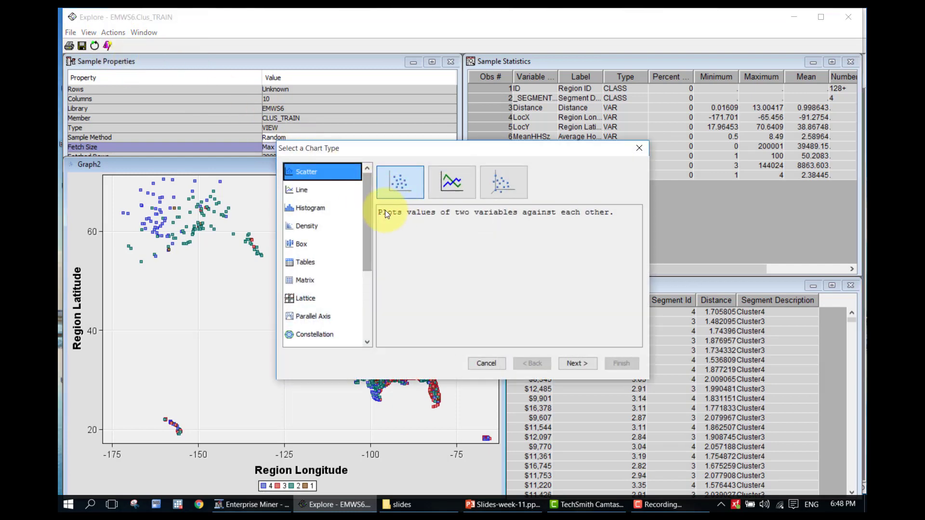
pyautogui.click(324, 207)
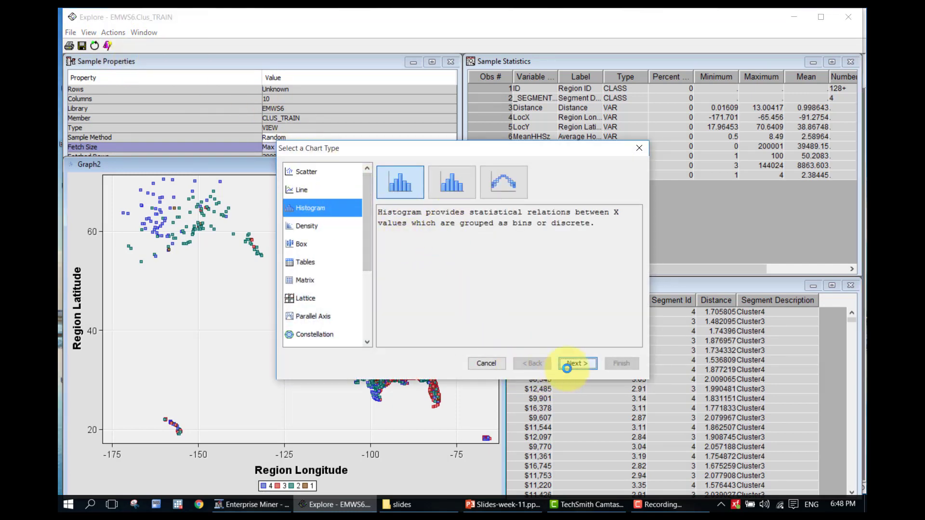
pyautogui.click(578, 363)
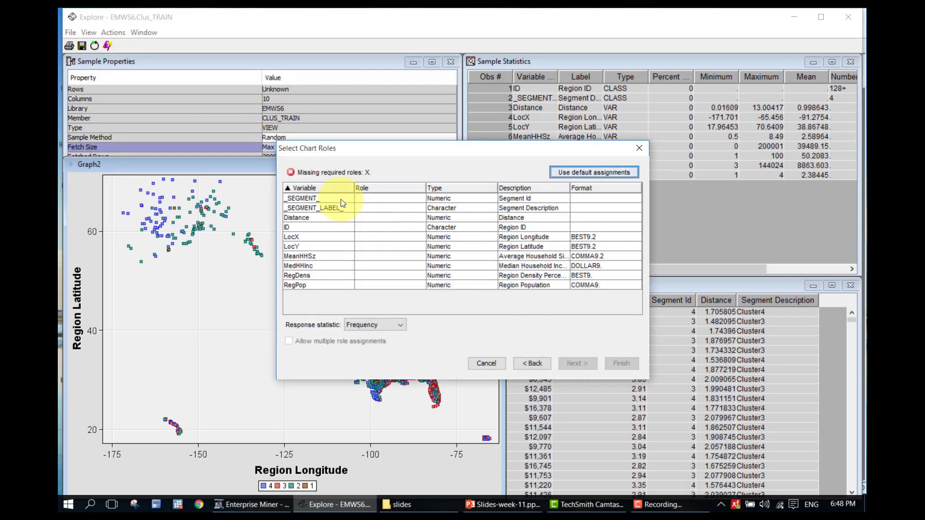
pyautogui.click(370, 201)
pyautogui.click(371, 218)
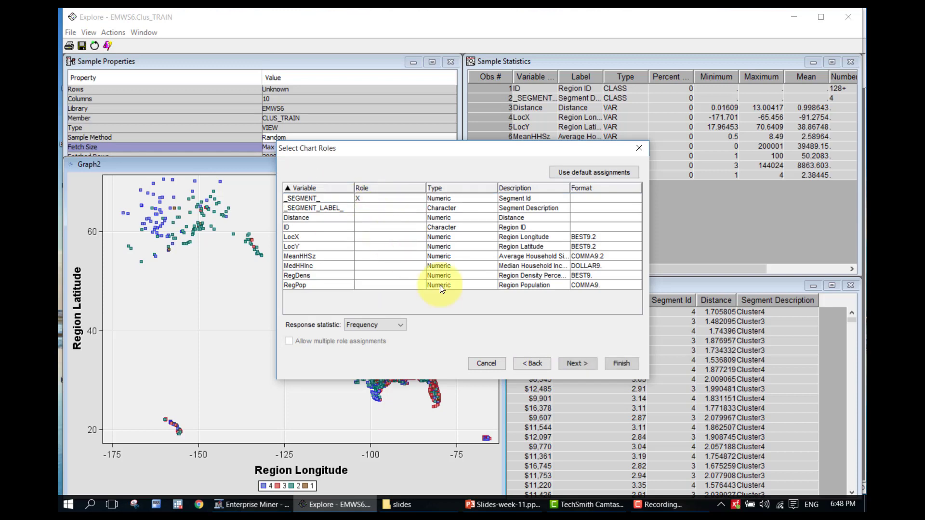
pyautogui.click(564, 363)
pyautogui.click(622, 363)
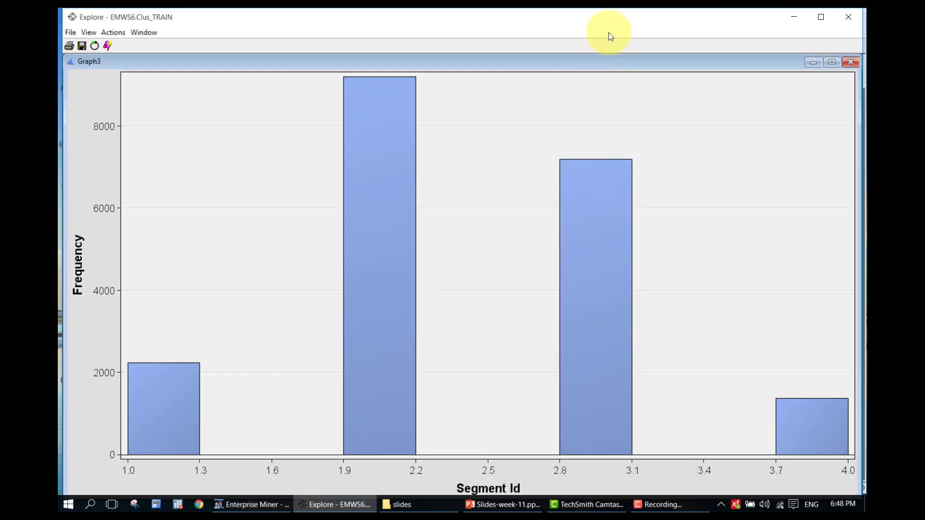
# Resize and move the segment histogram so it sits beside the scatter plot, and widen the scatter plot window.
pyautogui.doubleClick(614, 64)
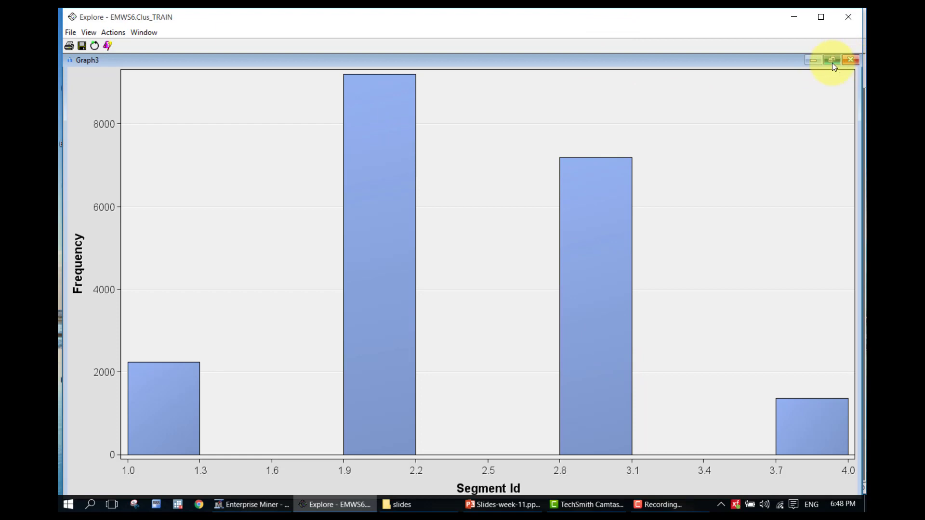
pyautogui.click(831, 60)
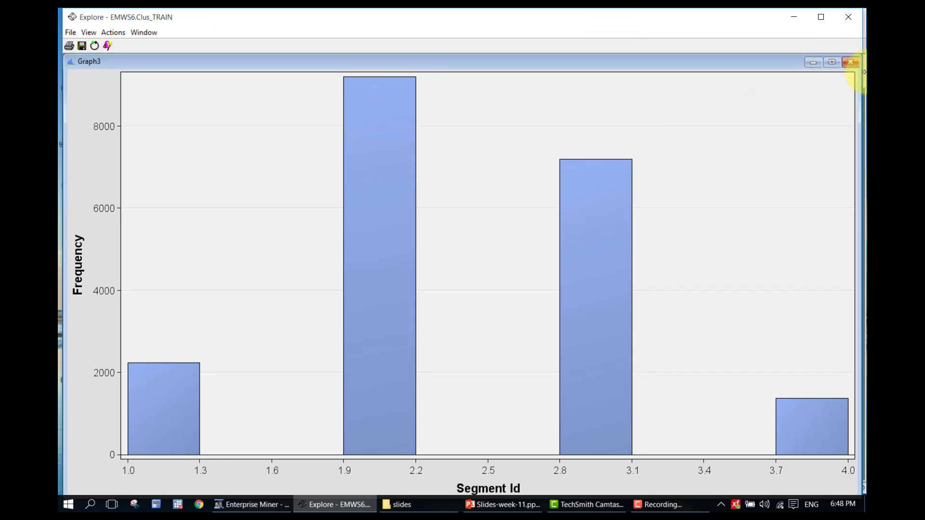
pyautogui.moveTo(861, 55); pyautogui.dragTo(445, 174)
pyautogui.moveTo(319, 182); pyautogui.dragTo(671, 118)
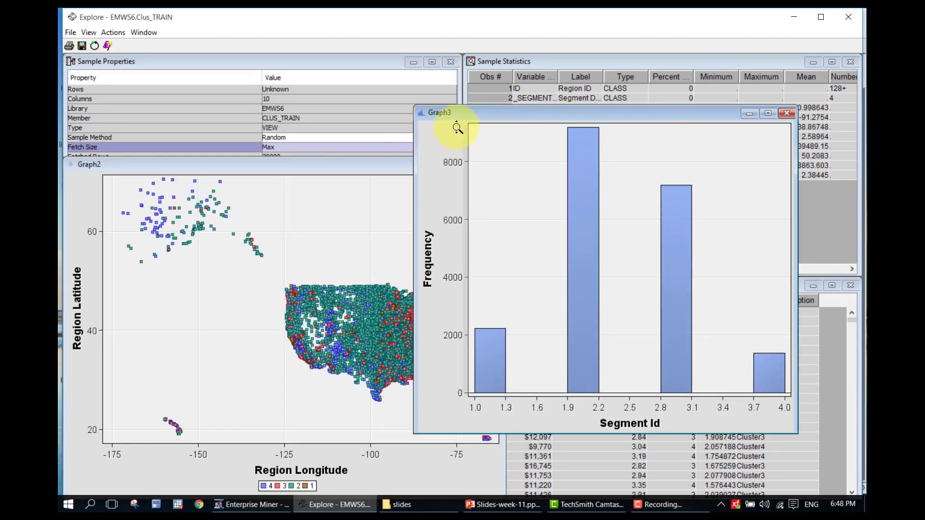
pyautogui.moveTo(415, 153); pyautogui.dragTo(566, 148)
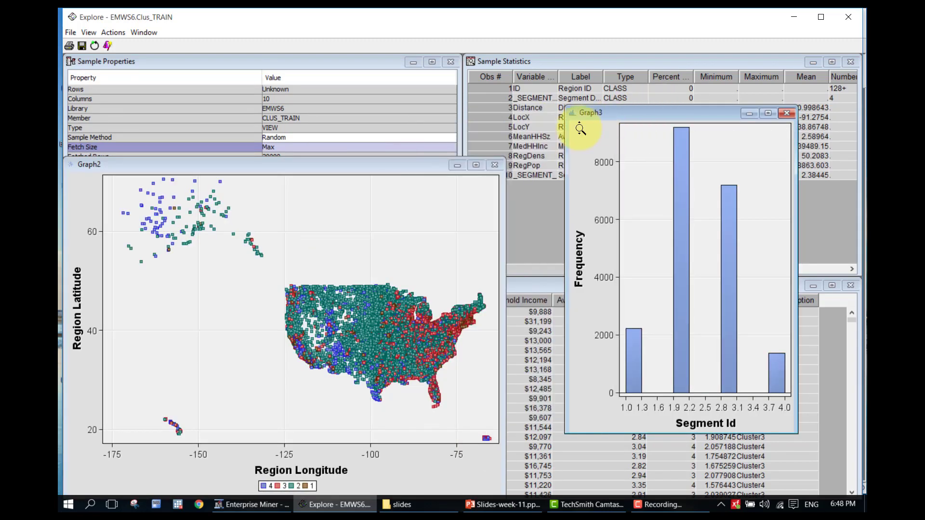
pyautogui.moveTo(505, 210); pyautogui.dragTo(562, 196)
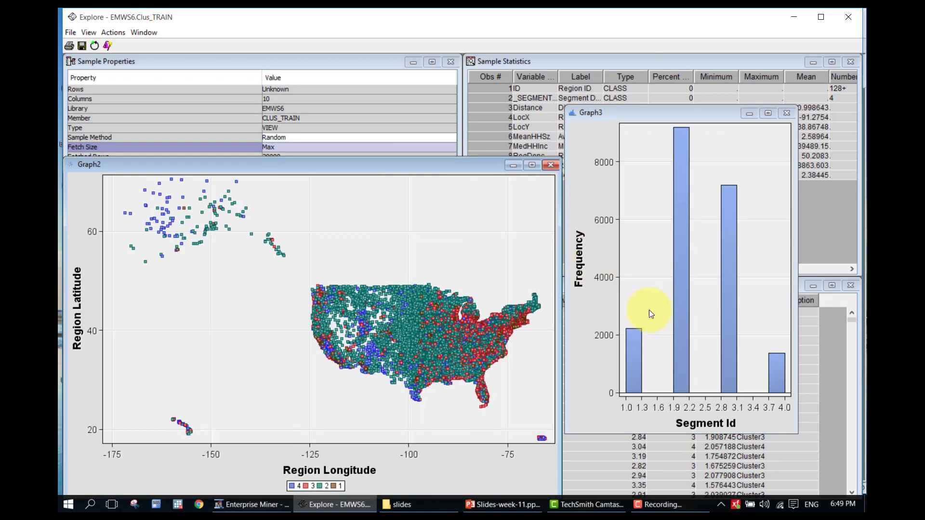
# Set the segment histogram's number of X bins to 4 and apply it, keeping its properties open beside the chart.
pyautogui.rightClick(745, 411)
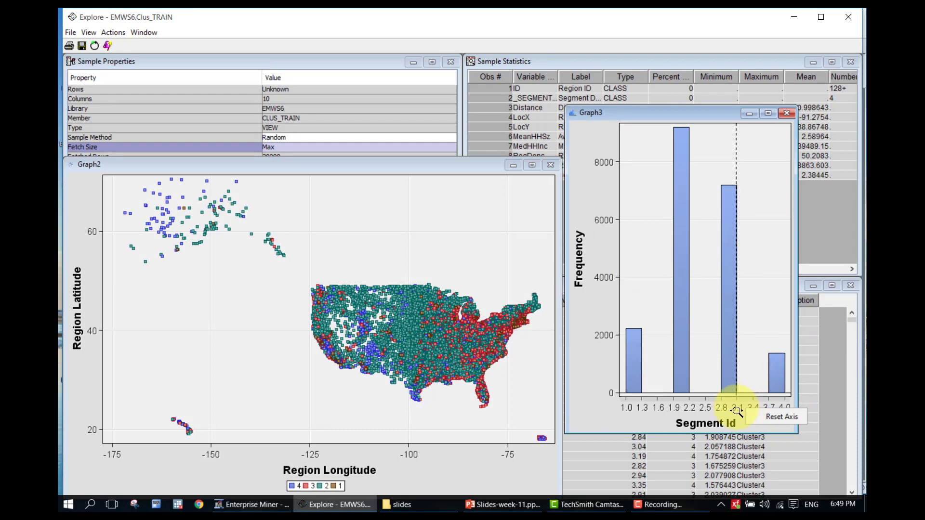
pyautogui.click(737, 412)
pyautogui.rightClick(747, 303)
pyautogui.click(757, 308)
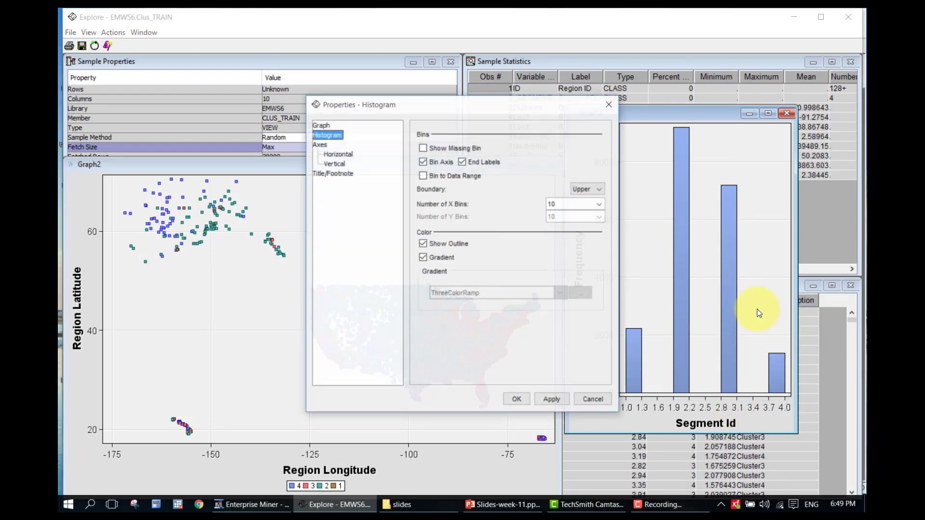
pyautogui.moveTo(583, 205); pyautogui.dragTo(512, 206)
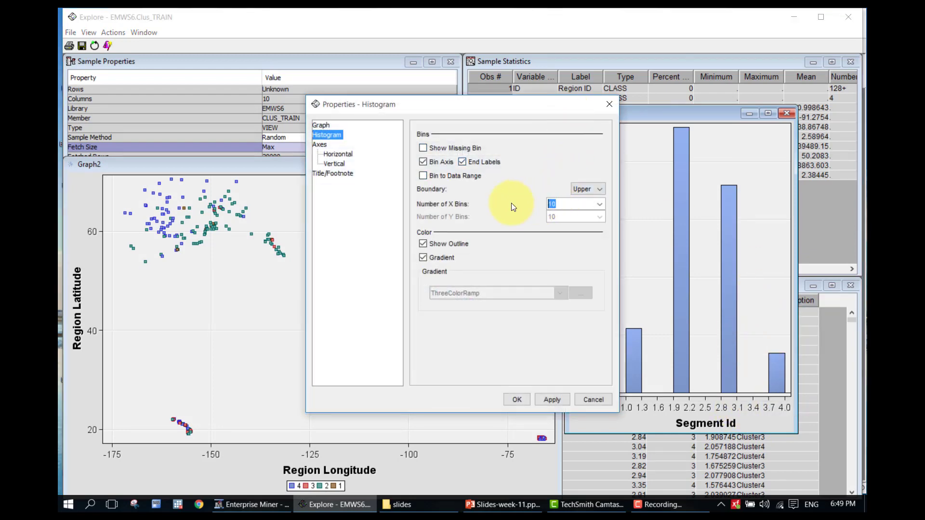
pyautogui.write('4')
pyautogui.click(552, 400)
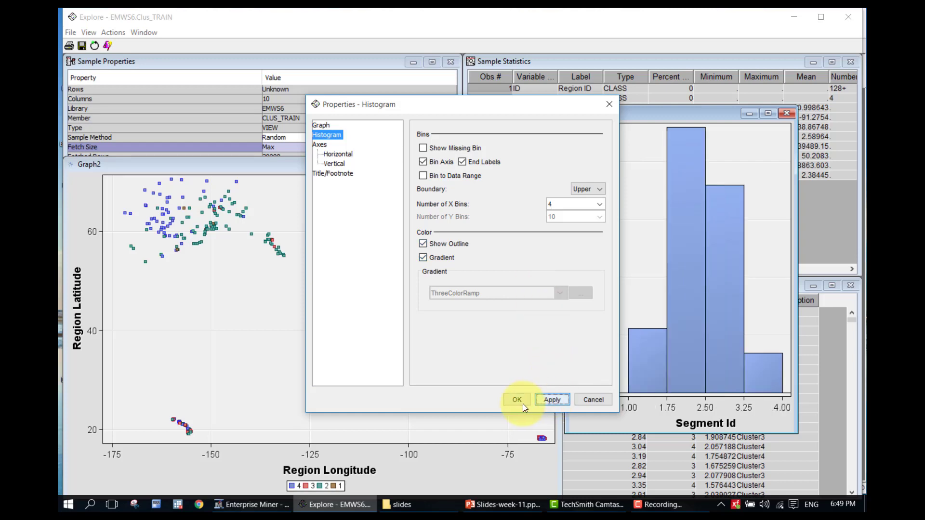
pyautogui.moveTo(508, 109); pyautogui.dragTo(366, 98)
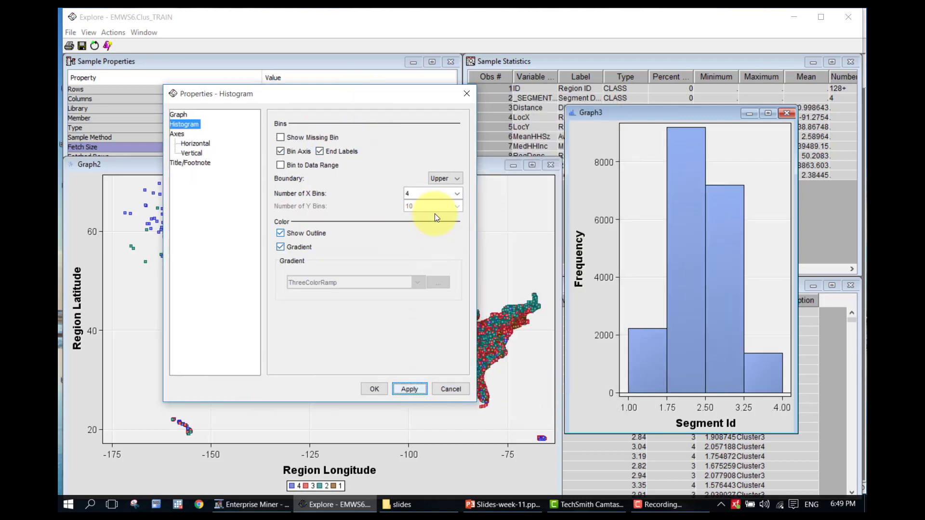
# Try 3 X bins for the segment histogram.
pyautogui.doubleClick(406, 193)
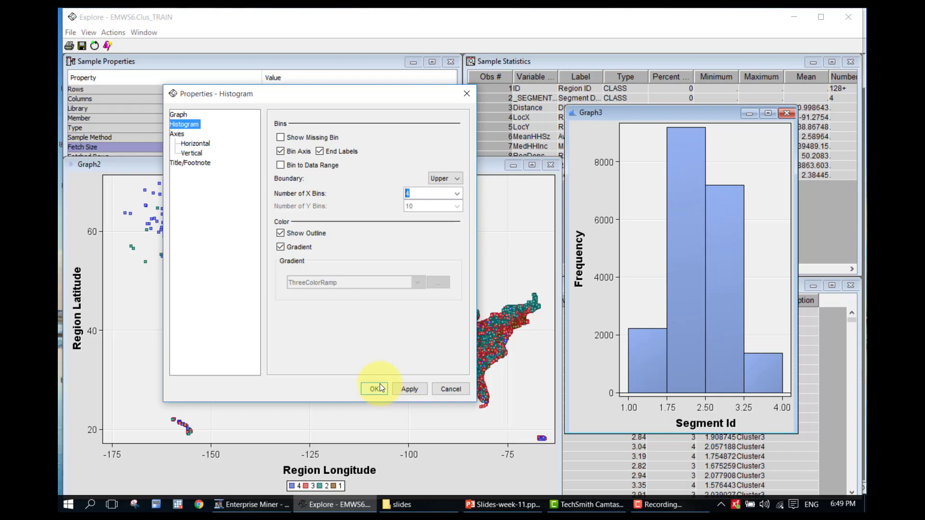
pyautogui.write('3')
pyautogui.click(406, 387)
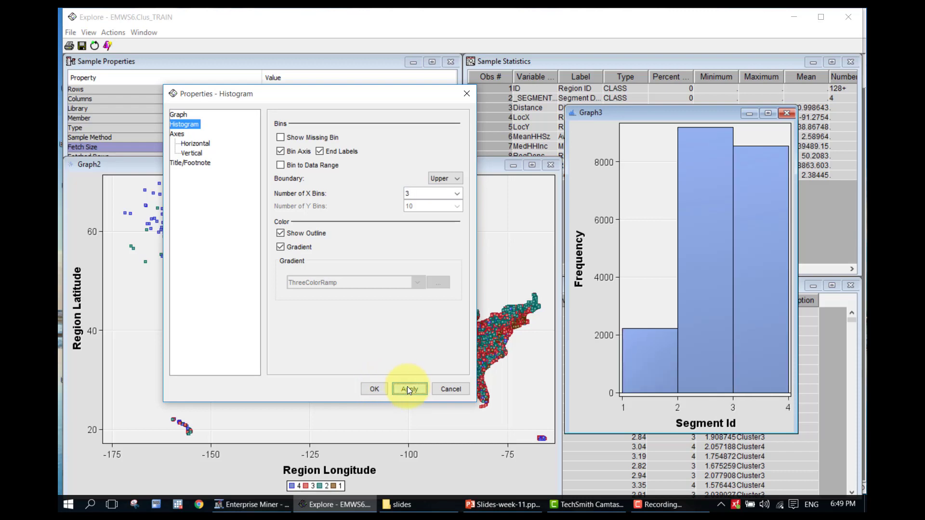
# Set the segment histogram's number of X bins to 5 and accept the properties.
pyautogui.press('BackSpace')
pyautogui.write('5')
pyautogui.click(411, 392)
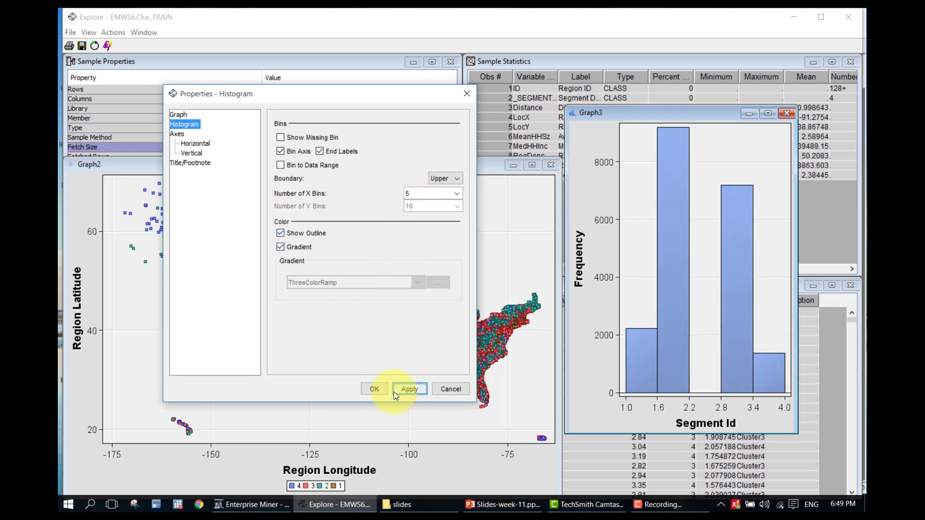
pyautogui.click(382, 388)
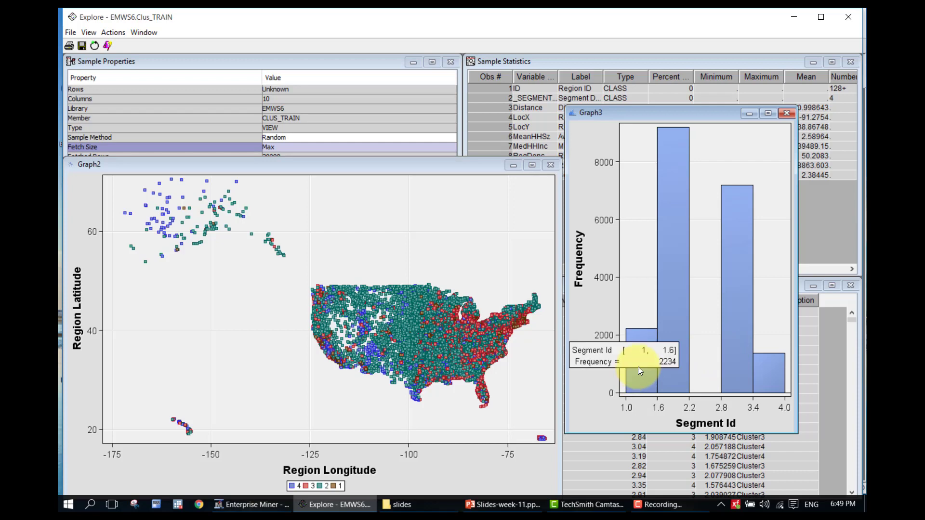
# Compare segment sizes and locations by highlighting segments 2, 1, 3 and 1 again across both linked graphs, and clear the selection.
pyautogui.moveTo(674, 346)
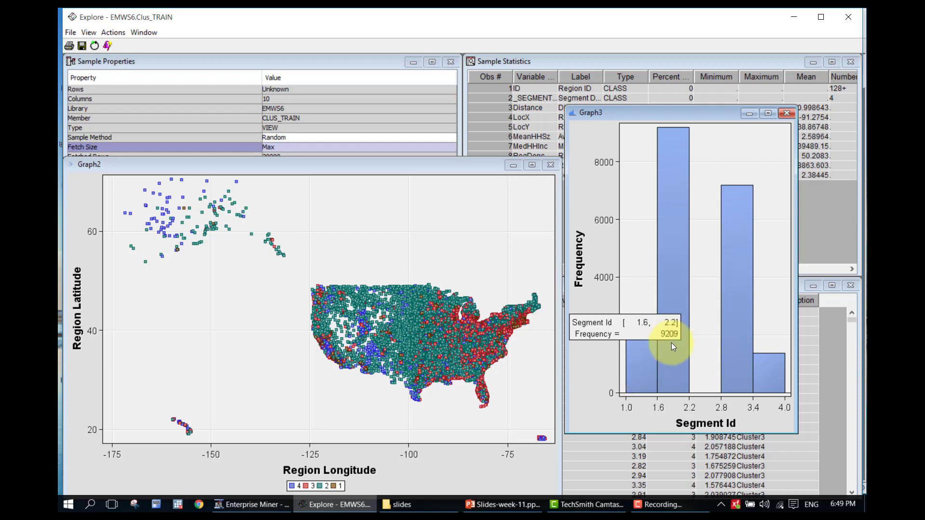
pyautogui.click(672, 344)
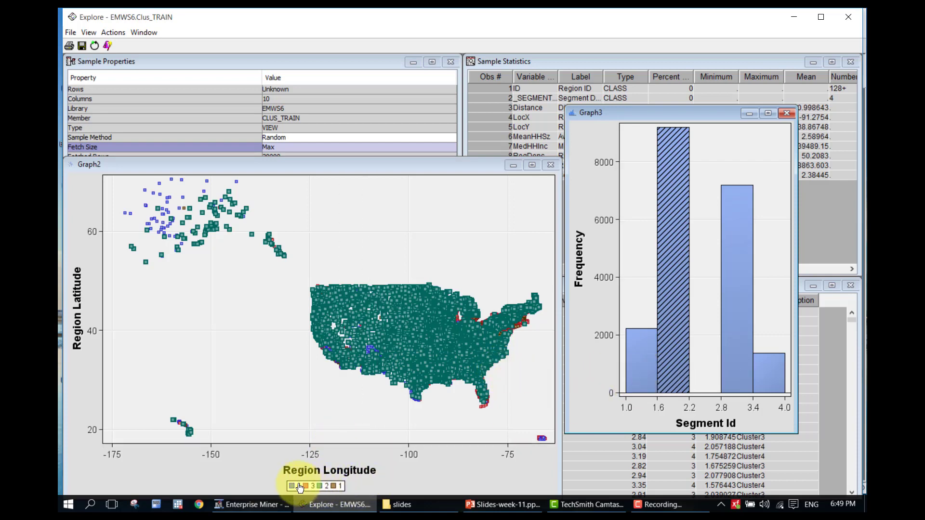
pyautogui.click(333, 487)
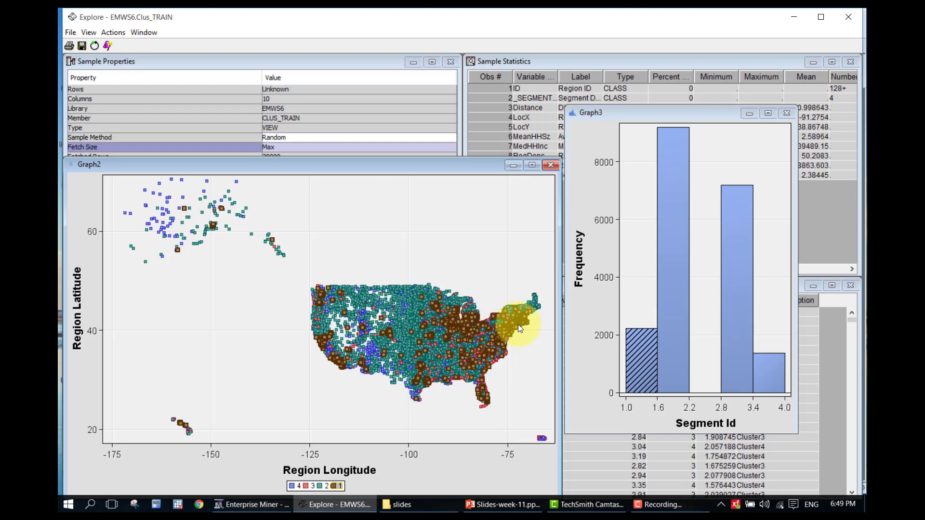
pyautogui.click(307, 488)
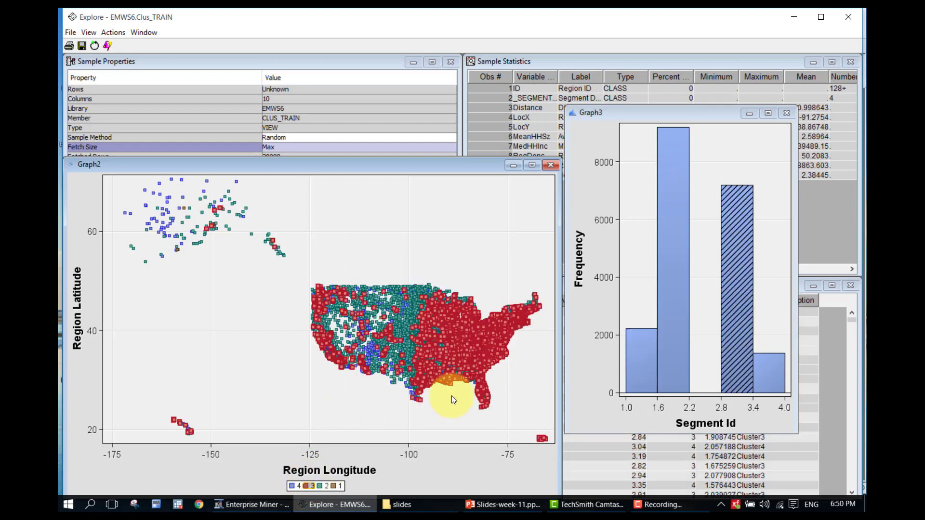
pyautogui.click(334, 486)
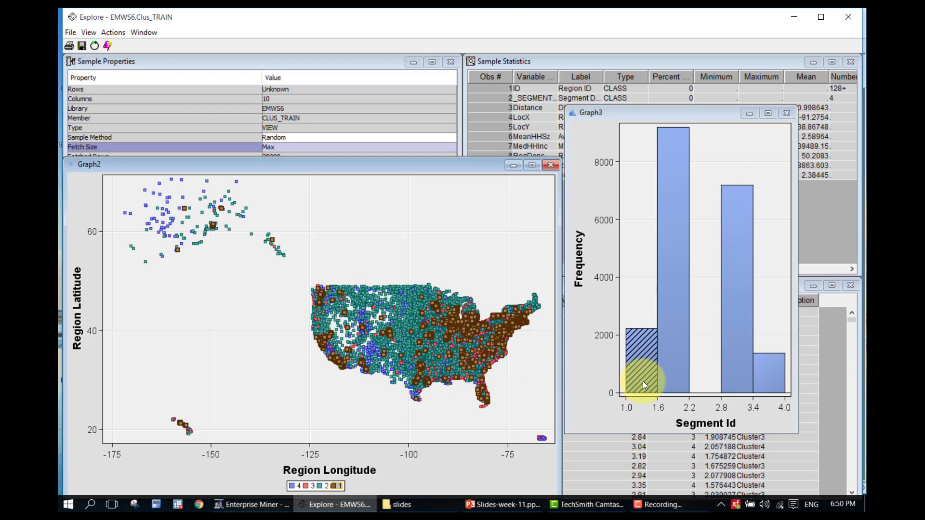
pyautogui.click(498, 255)
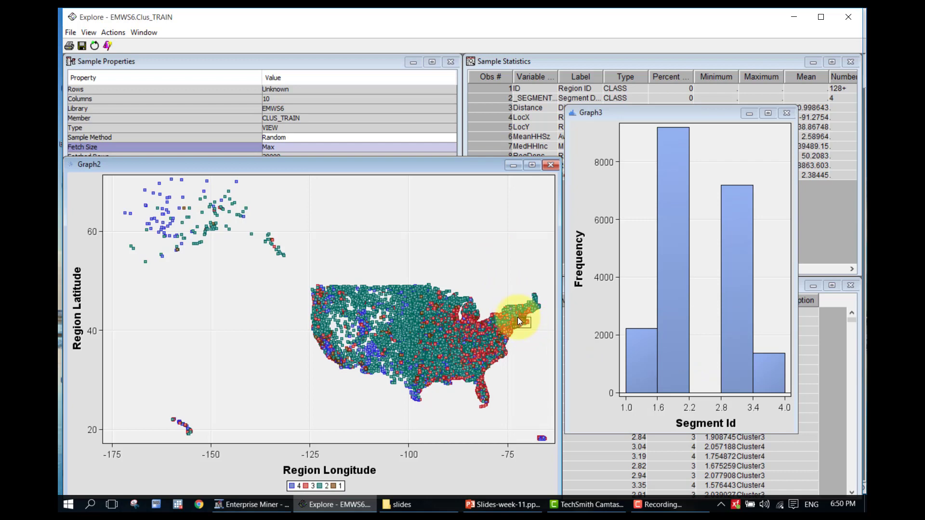
# Brush the Northeast coast, Gulf coast and California points on the map to compare their segments in the linked histogram, clearing the selections.
pyautogui.moveTo(518, 317); pyautogui.dragTo(516, 317)
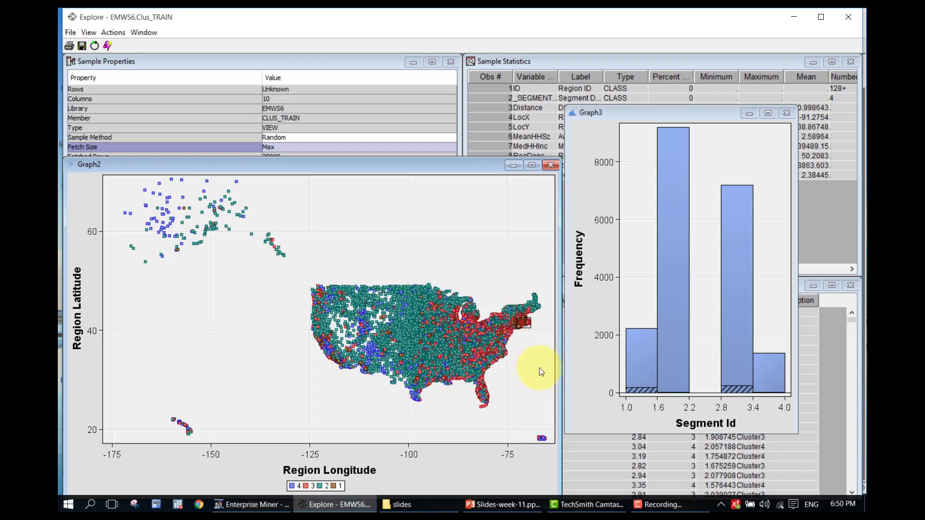
pyautogui.moveTo(740, 390)
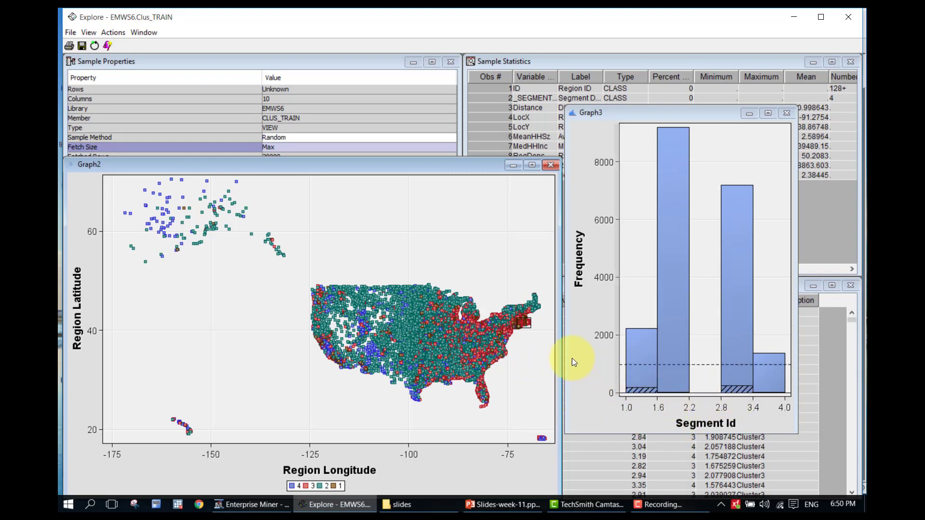
pyautogui.click(524, 348)
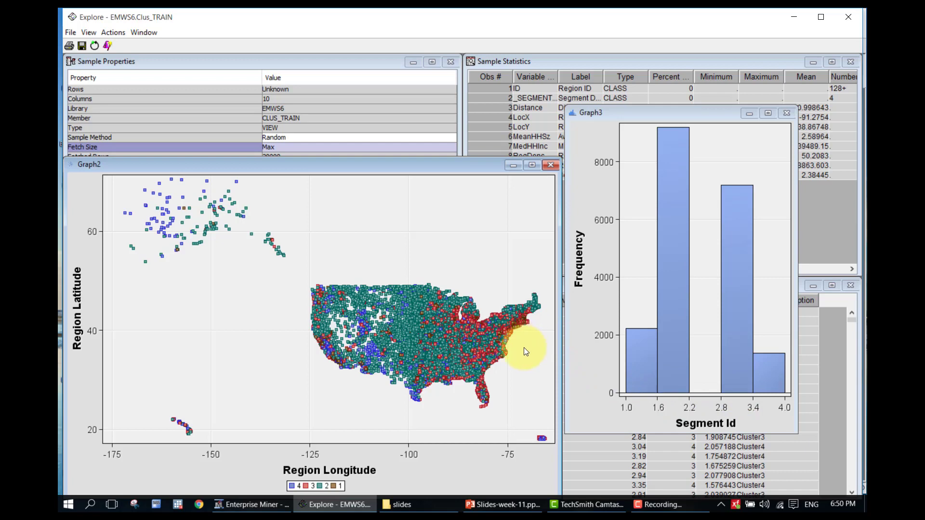
pyautogui.click(425, 380)
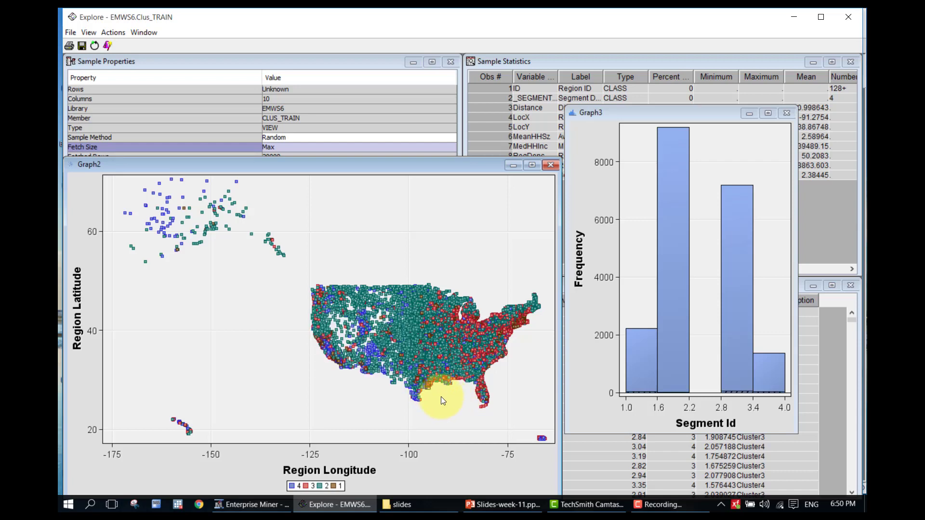
pyautogui.click(312, 367)
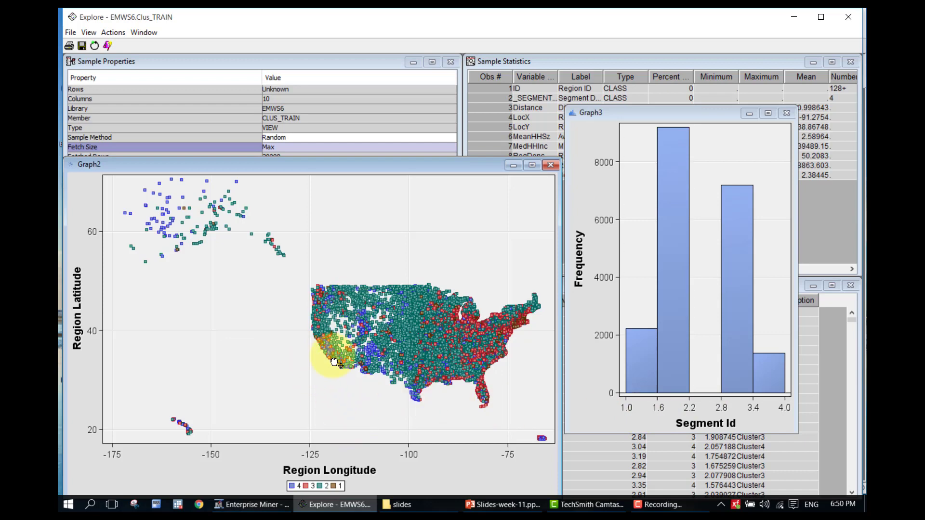
pyautogui.rightClick(342, 337)
pyautogui.click(317, 399)
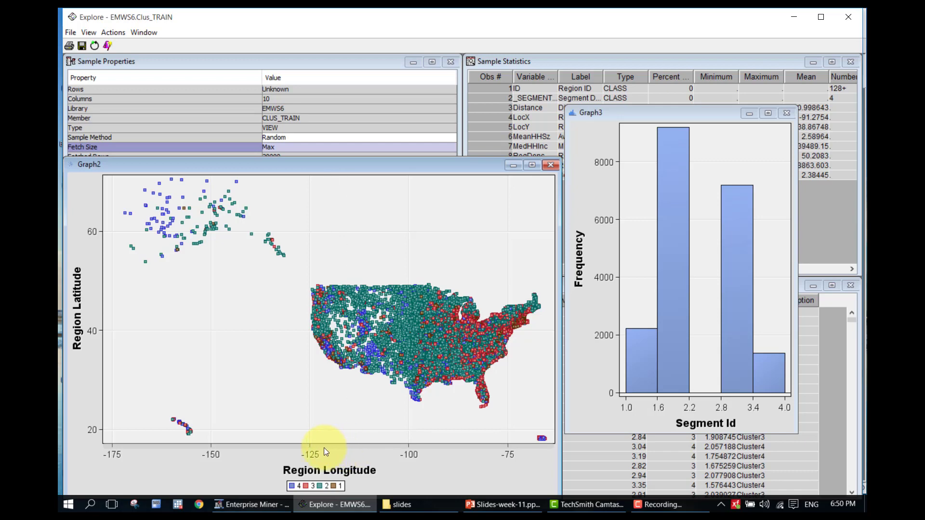
# Stretch the map's longitude and latitude axes around California, highlight the coastal cluster near longitude -122 to inspect its segments, and clear the selection.
pyautogui.moveTo(325, 455); pyautogui.dragTo(661, 455)
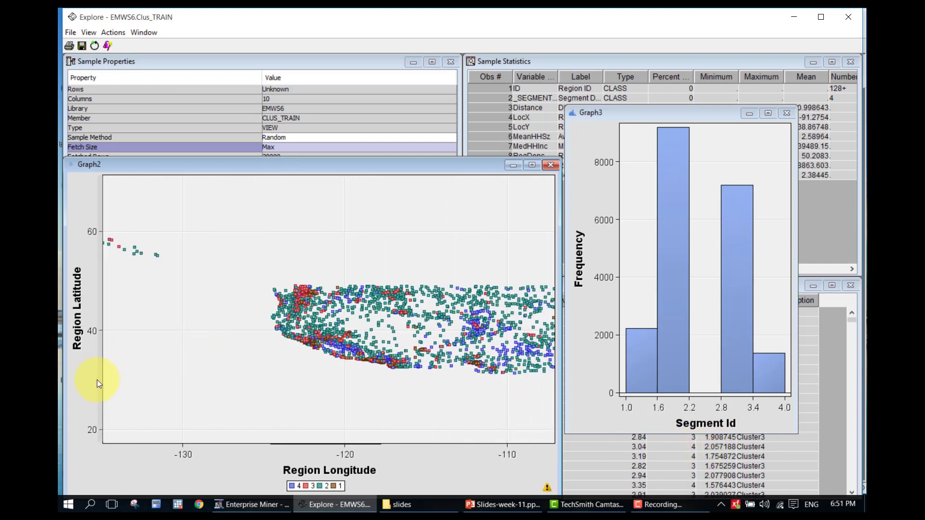
pyautogui.moveTo(98, 362); pyautogui.dragTo(61, 147)
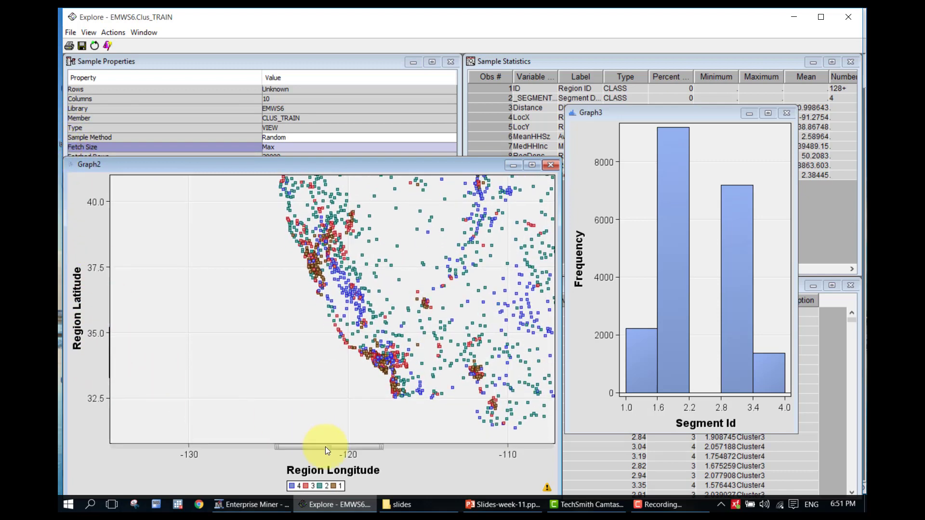
pyautogui.moveTo(326, 447); pyautogui.dragTo(357, 421)
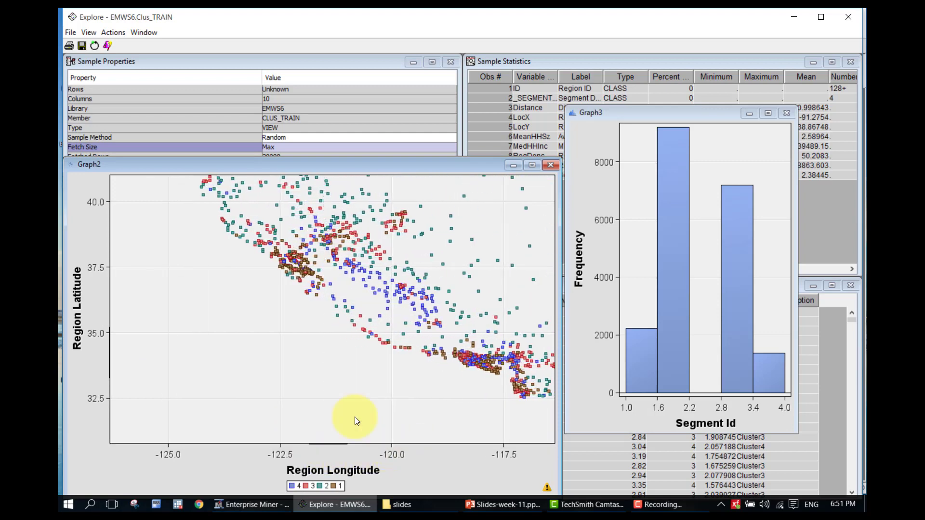
pyautogui.moveTo(275, 262)
pyautogui.mouseDown()
pyautogui.moveTo(331, 272)
pyautogui.moveTo(317, 305)
pyautogui.moveTo(296, 257)
pyautogui.moveTo(272, 248)
pyautogui.mouseUp()
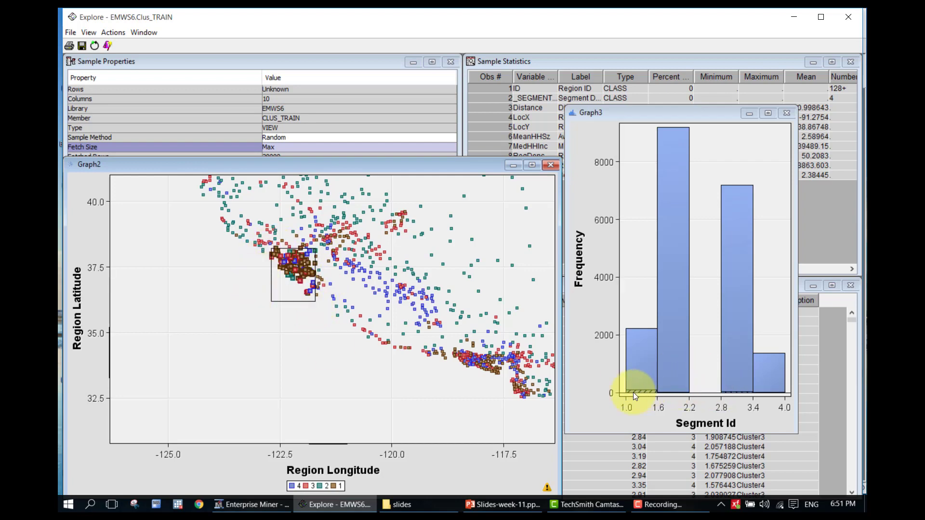
pyautogui.moveTo(633, 393)
pyautogui.click(346, 392)
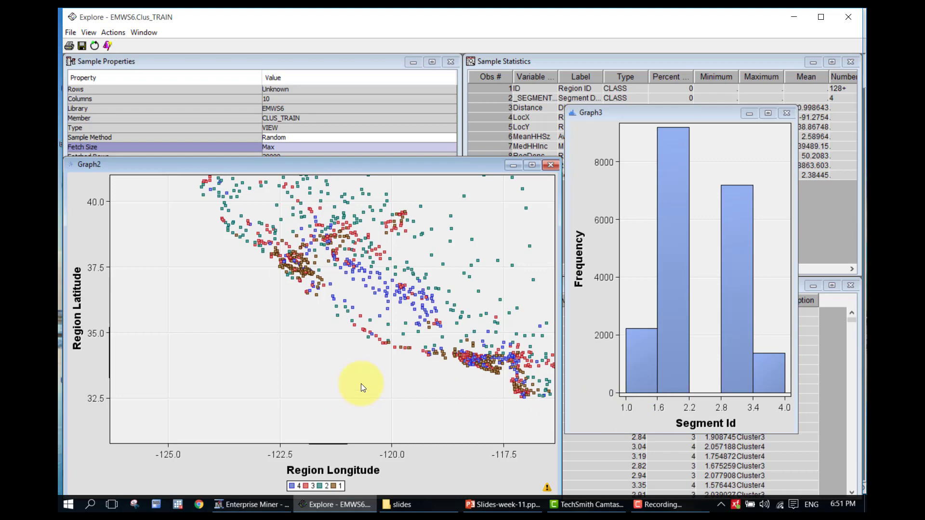
# Close the map plot, the segment histogram, the Explore window and the Cluster node's exported data dialog.
pyautogui.click(551, 166)
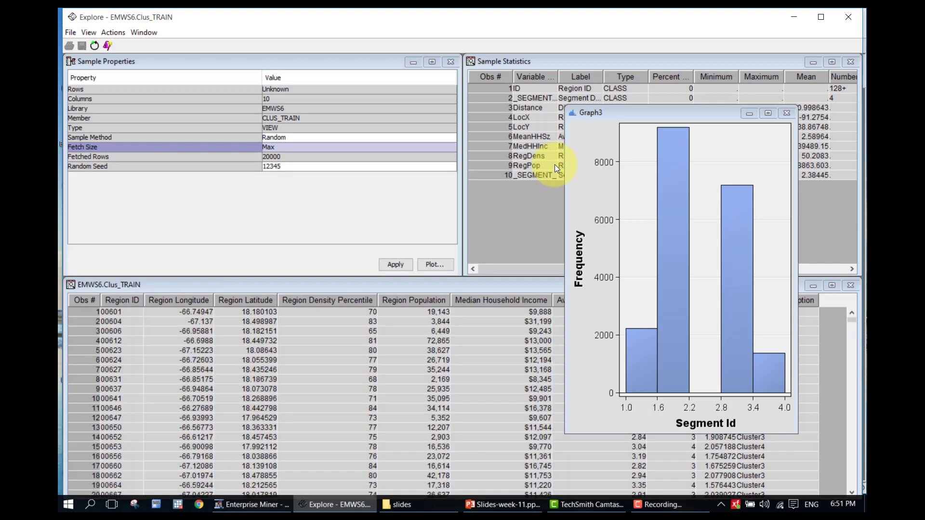
pyautogui.click(790, 115)
pyautogui.click(753, 222)
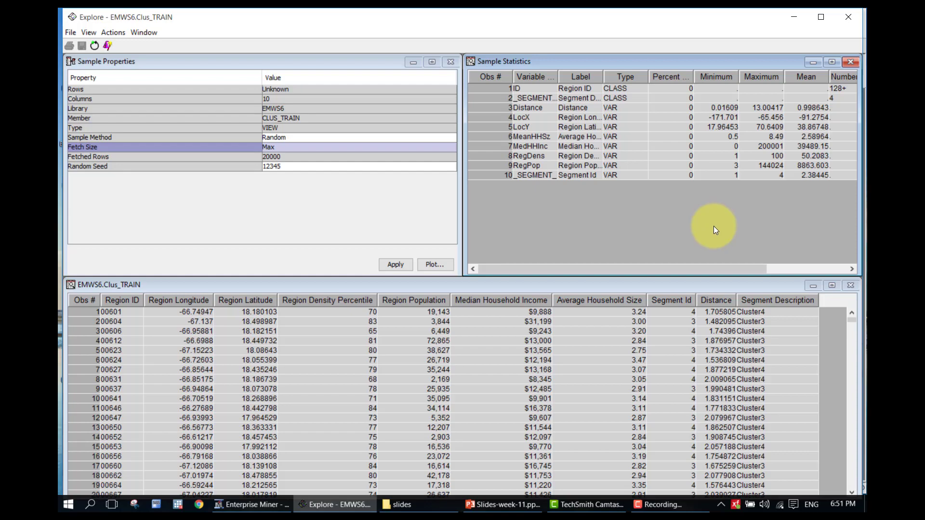
pyautogui.click(849, 17)
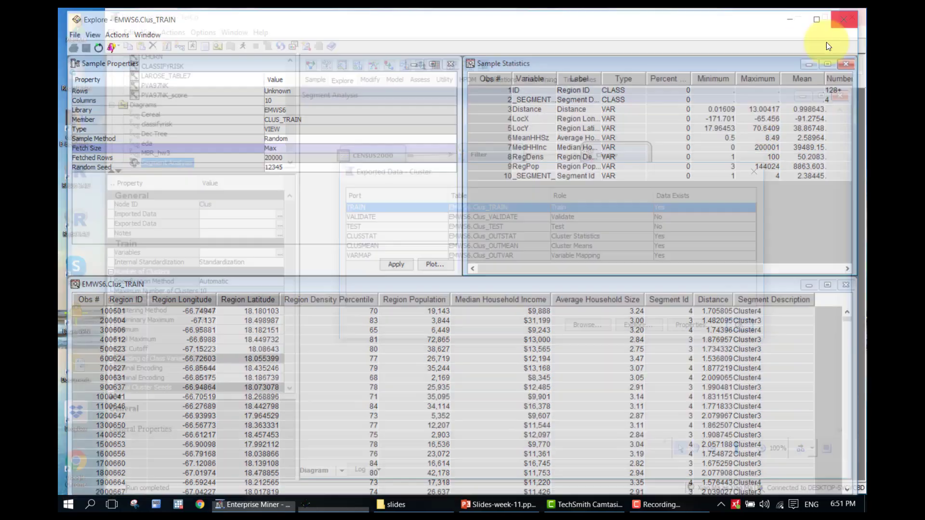
pyautogui.click(749, 330)
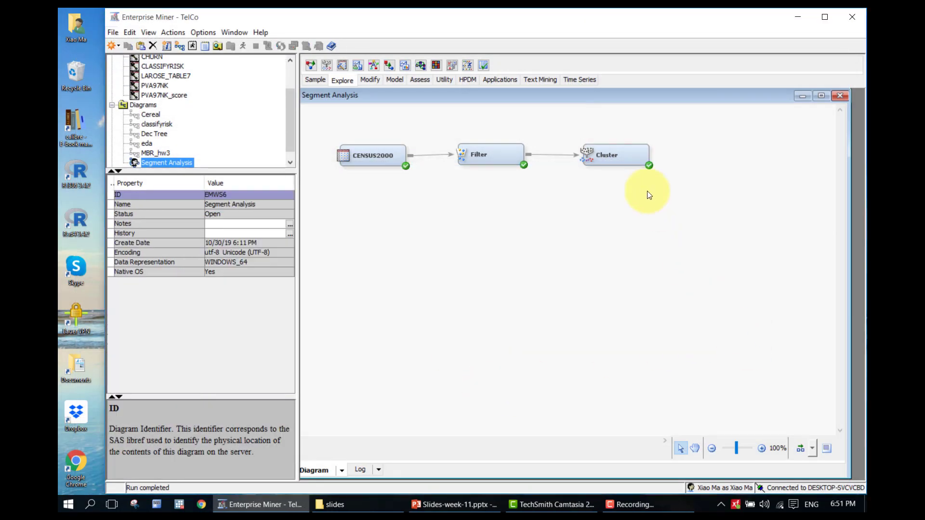
# Add a Segment Profile node to the Segment Analysis diagram and connect it after the Cluster node.
pyautogui.click(615, 162)
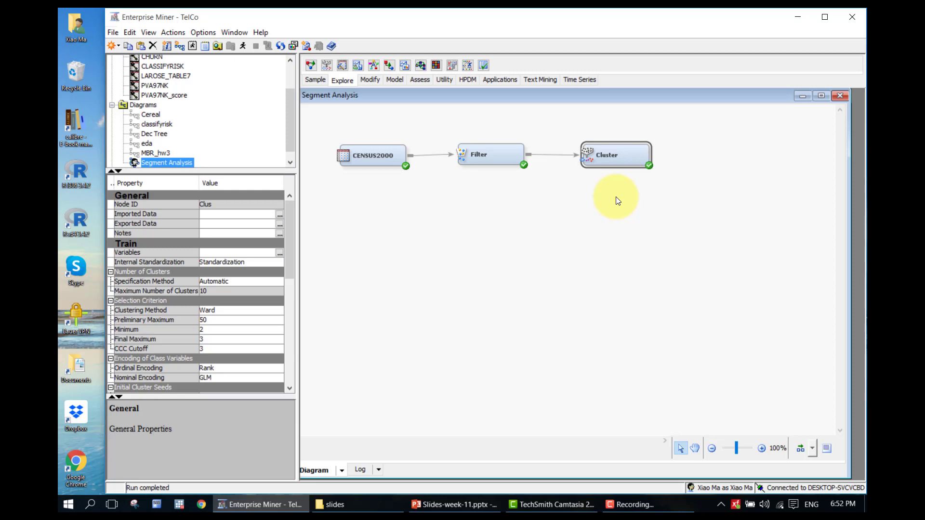
pyautogui.click(728, 152)
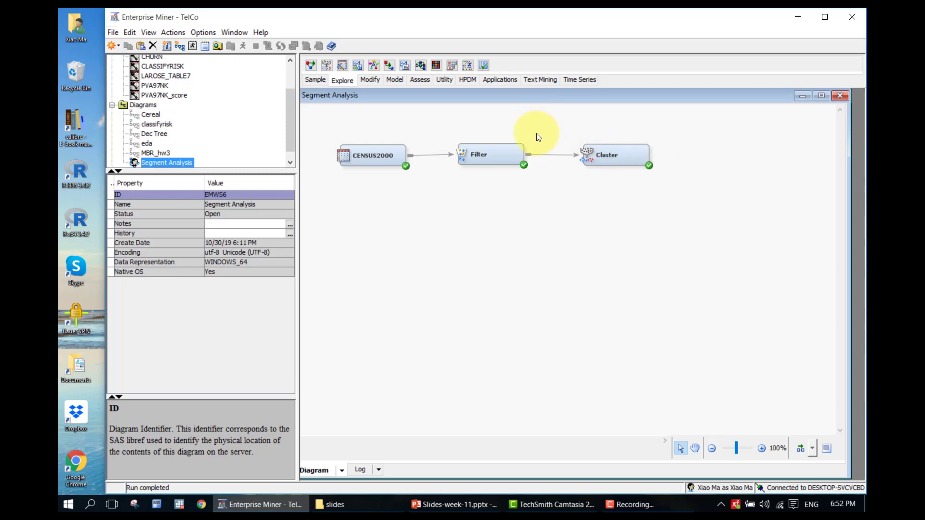
pyautogui.click(395, 81)
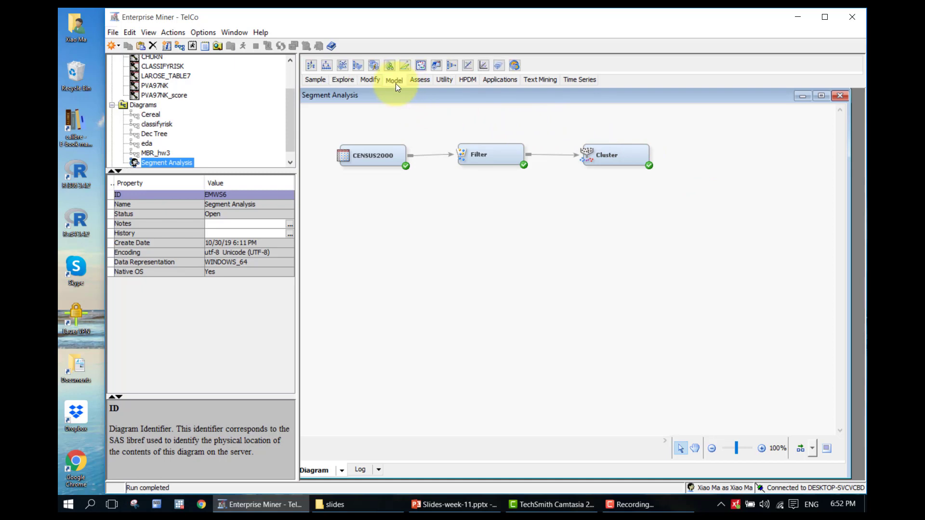
pyautogui.click(445, 81)
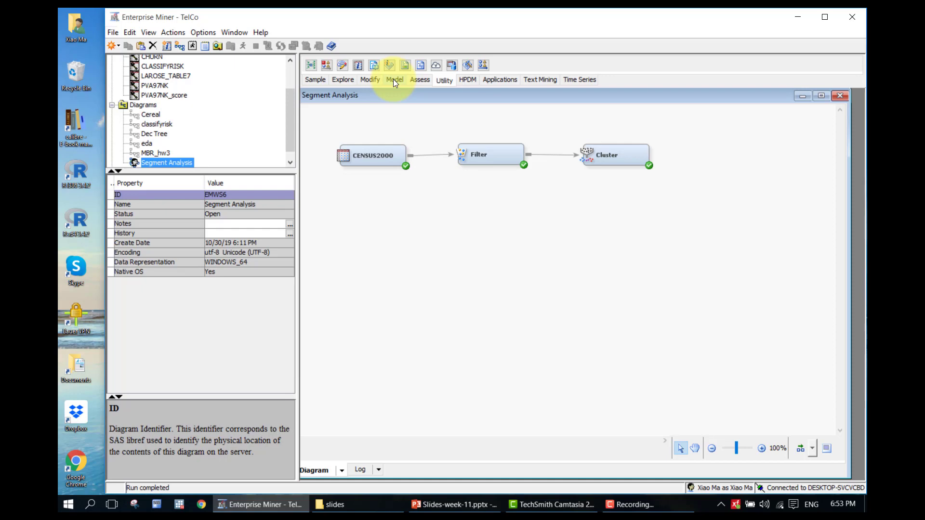
pyautogui.click(424, 82)
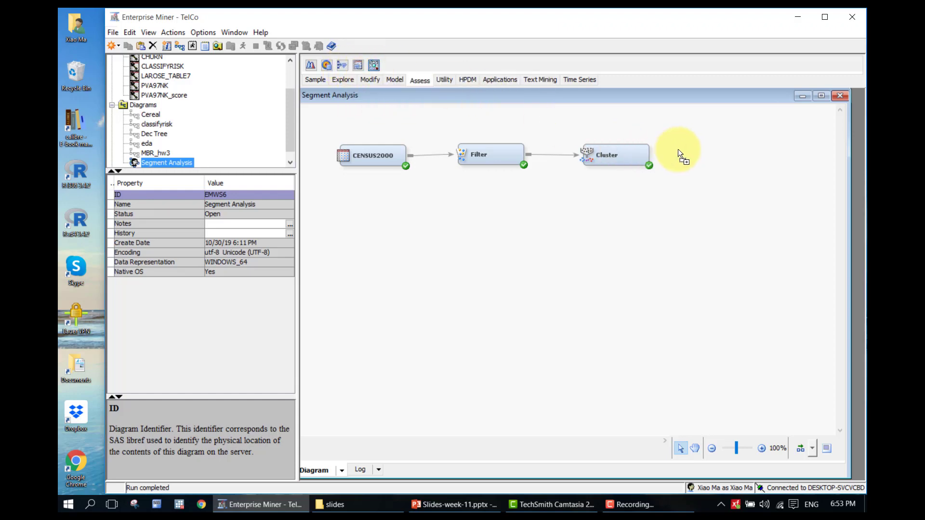
pyautogui.moveTo(678, 149); pyautogui.dragTo(694, 150)
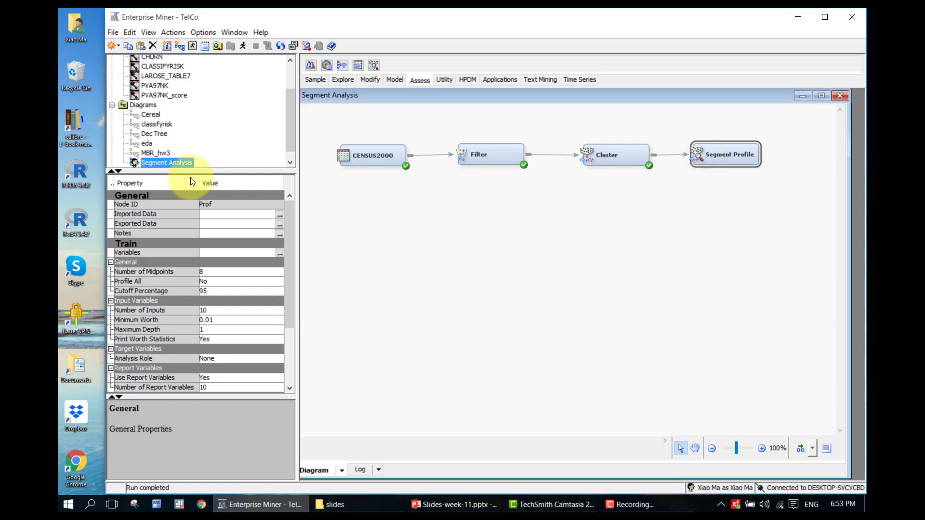
# Update the path of the Segment Profile node and acknowledge the status.
pyautogui.rightClick(745, 147)
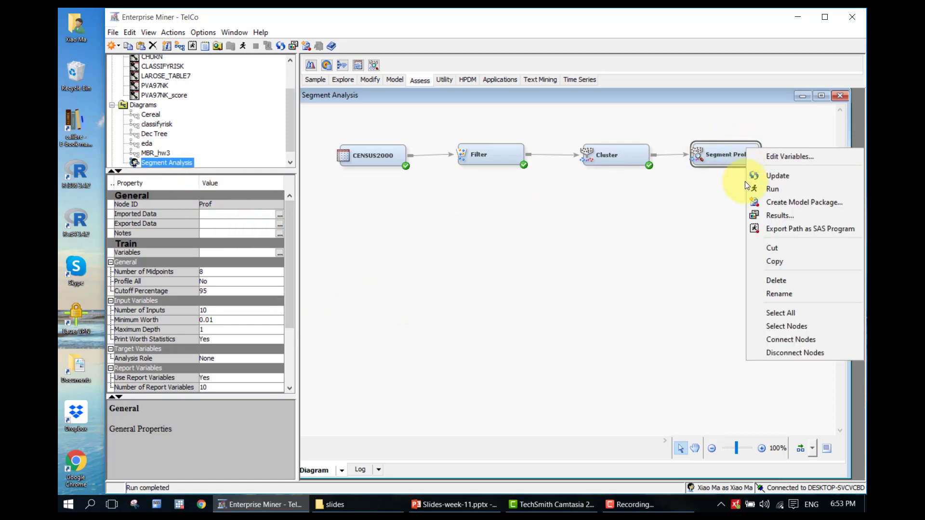
pyautogui.click(759, 176)
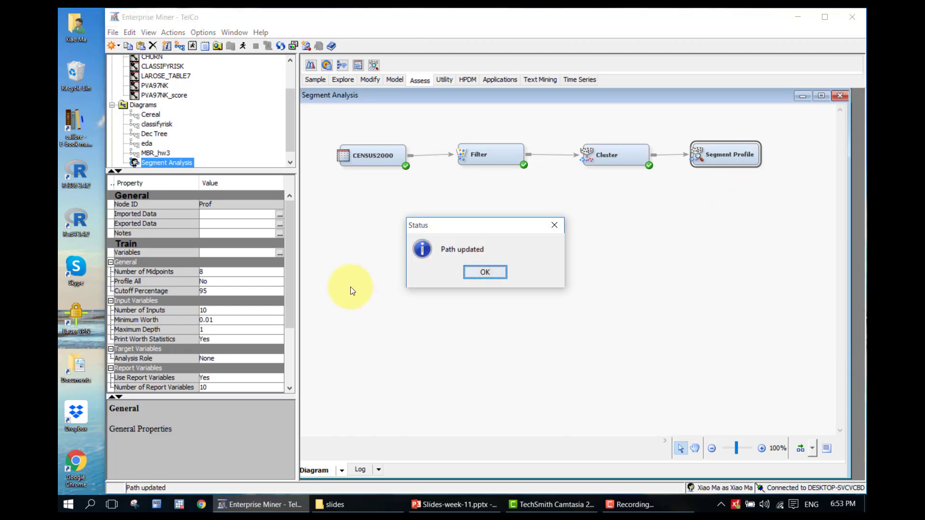
pyautogui.click(475, 273)
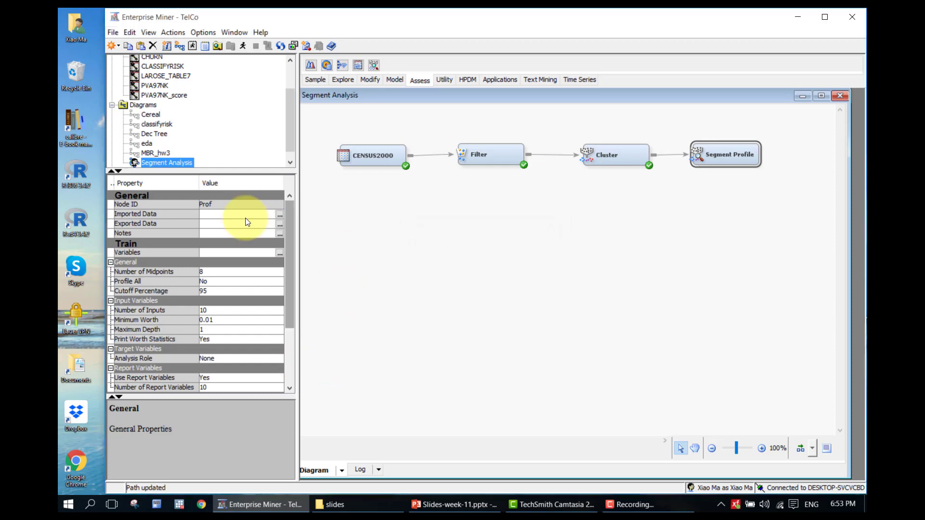
# Open the Segment Profile node's variables and set Use to No for all of them.
pyautogui.click(279, 253)
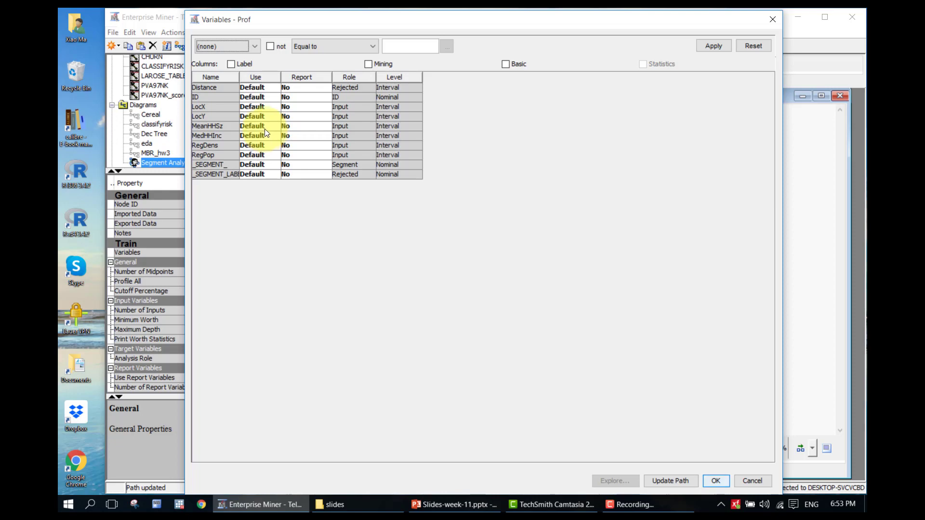
pyautogui.click(248, 88)
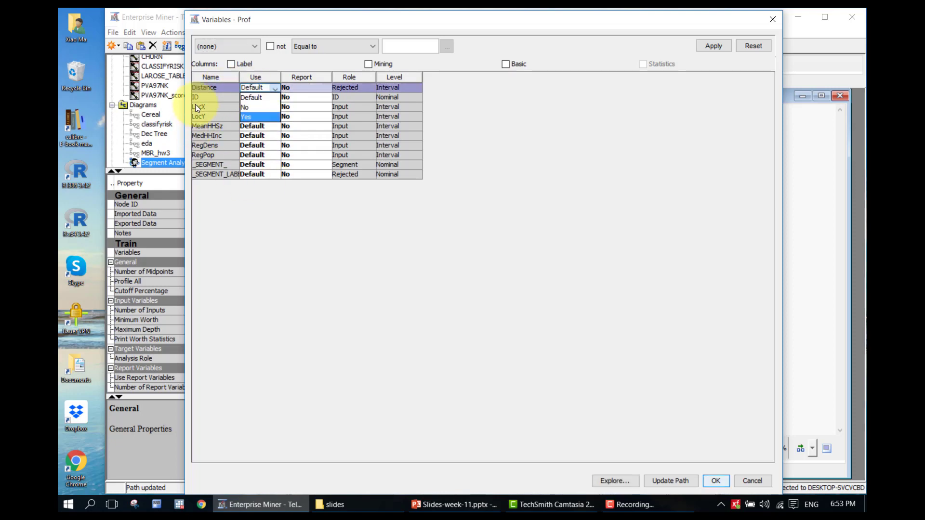
pyautogui.click(219, 176)
pyautogui.keyDown('ctrl'); pyautogui.click(218, 177); pyautogui.keyUp('ctrl')
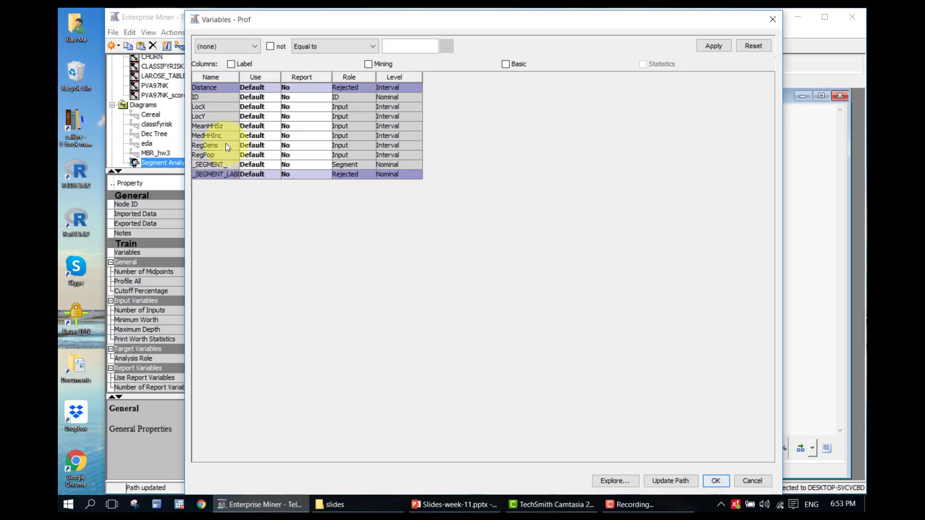
pyautogui.keyDown('shift'); pyautogui.click(224, 170); pyautogui.keyUp('shift')
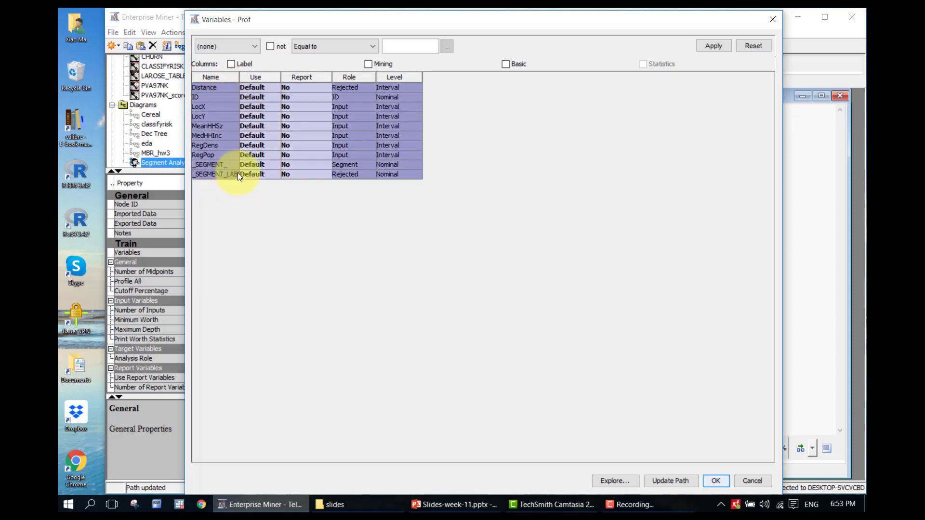
pyautogui.click(243, 173)
pyautogui.click(257, 193)
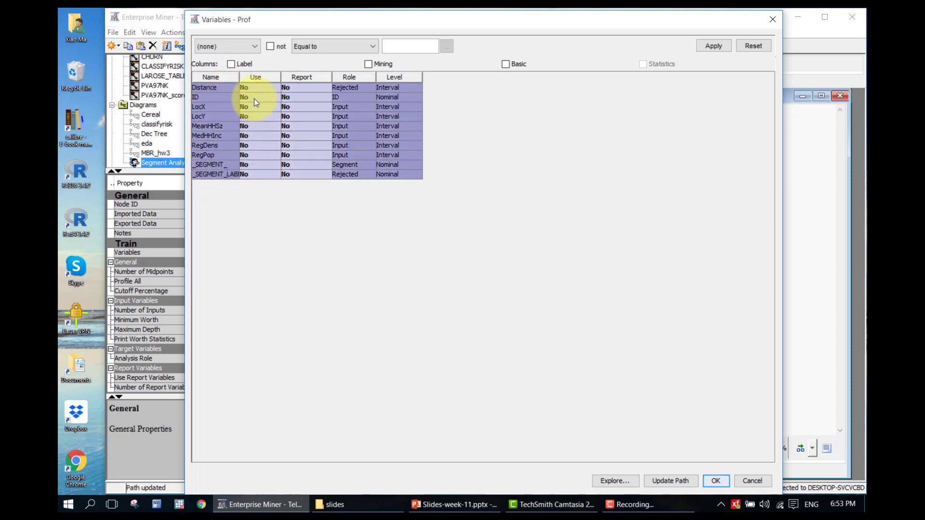
# Set Use to Default for Distance, MeanHHSz, MedHHInc, RegDens, _SEGMENT_ and _SEGMENT_LABEL_, and widen the Name column to fit the names.
pyautogui.click(224, 89)
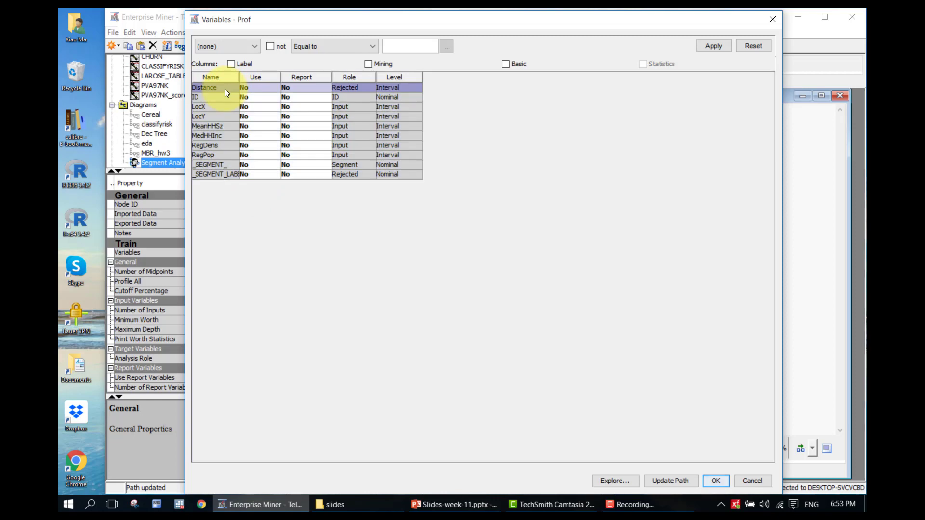
pyautogui.keyDown('ctrl'); pyautogui.click(228, 127); pyautogui.keyUp('ctrl')
pyautogui.keyDown('ctrl'); pyautogui.click(230, 136); pyautogui.keyUp('ctrl')
pyautogui.keyDown('ctrl'); pyautogui.click(230, 146); pyautogui.keyUp('ctrl')
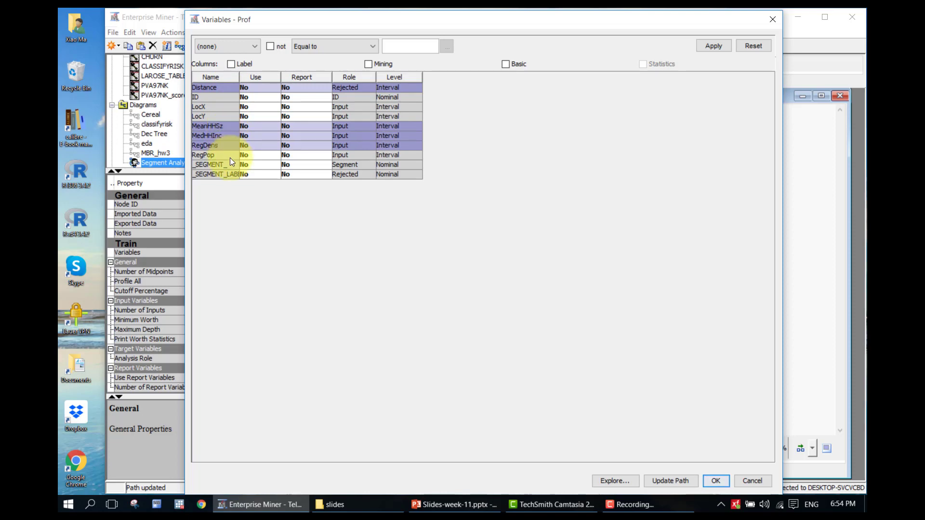
pyautogui.keyDown('ctrl'); pyautogui.click(231, 166); pyautogui.keyUp('ctrl')
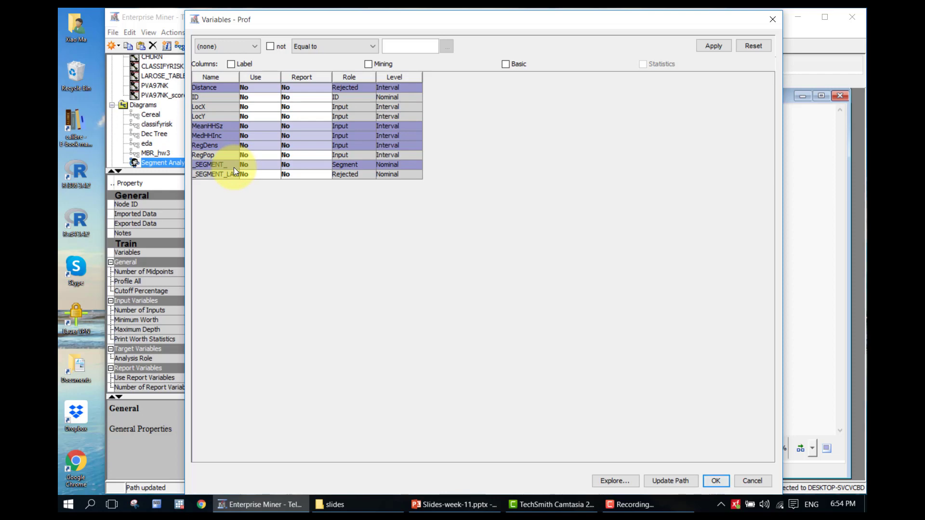
pyautogui.keyDown('ctrl'); pyautogui.click(234, 176); pyautogui.keyUp('ctrl')
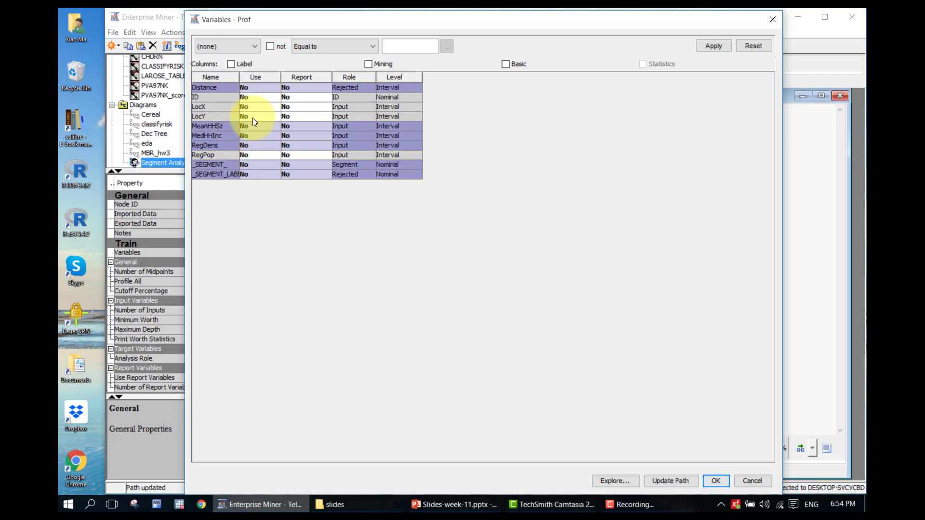
pyautogui.click(266, 88)
pyautogui.click(267, 100)
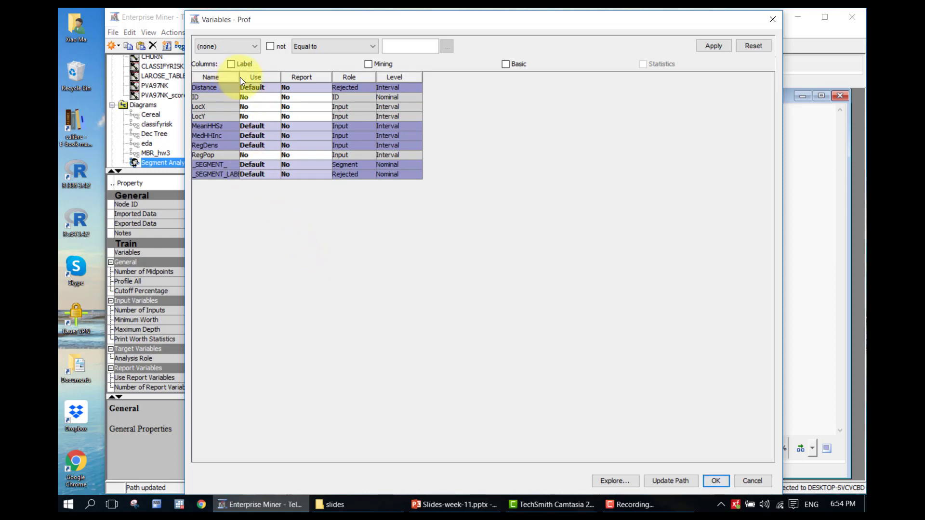
pyautogui.moveTo(239, 77); pyautogui.dragTo(259, 77)
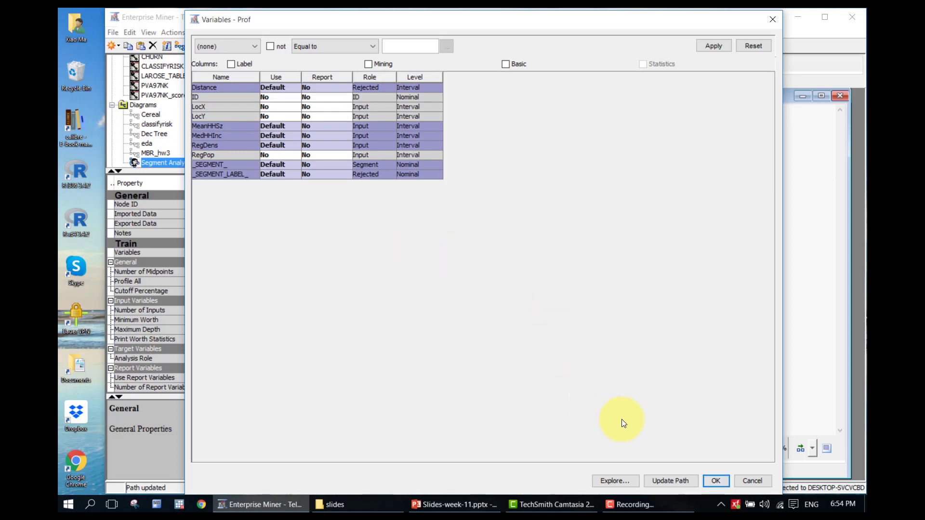
# Accept the variable settings, run the Segment Profile node's path and open its results.
pyautogui.click(716, 481)
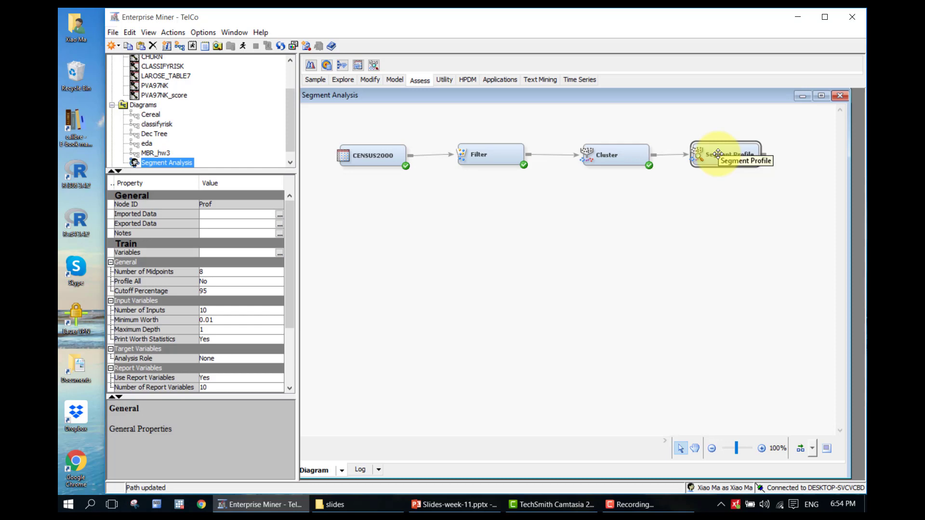
pyautogui.rightClick(718, 153)
pyautogui.click(736, 196)
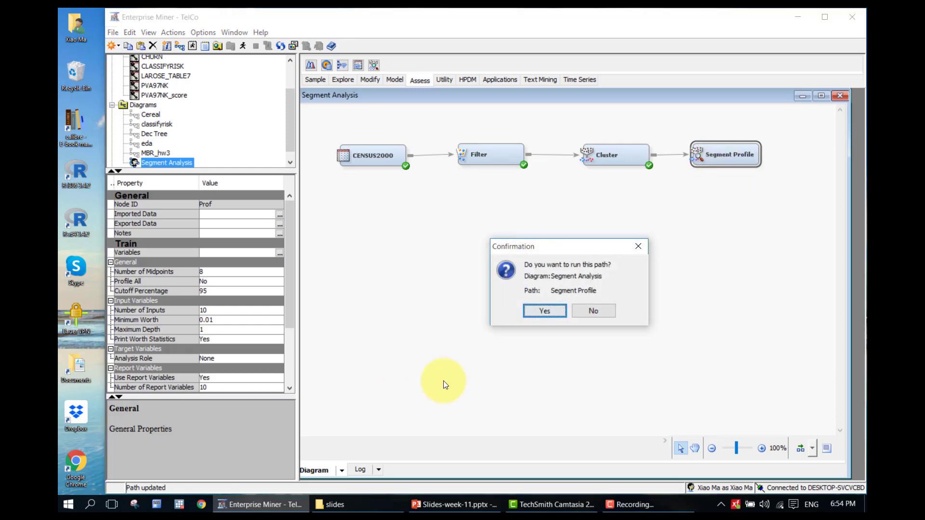
pyautogui.click(559, 313)
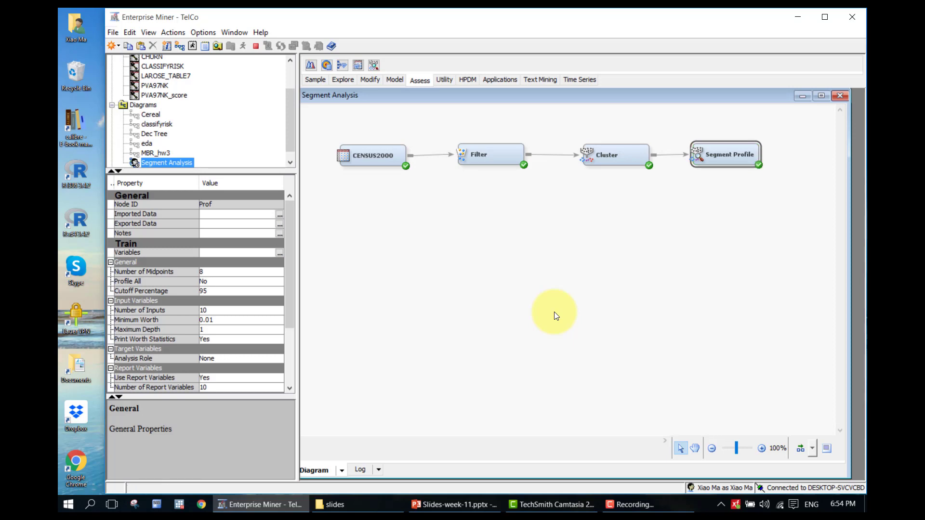
pyautogui.click(595, 308)
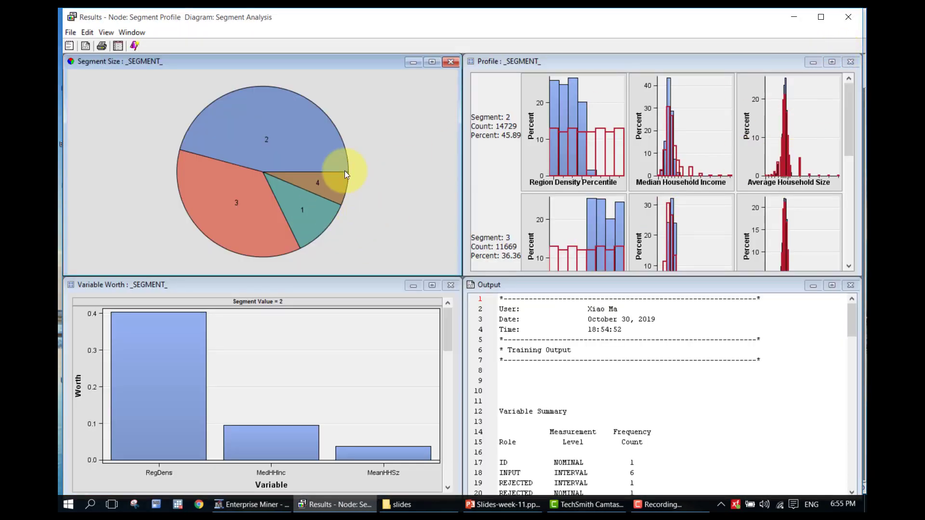
# Examine the segment size chart, then maximize the Profile plots and compare region density, median household income and average household size across segments.
pyautogui.moveTo(277, 152)
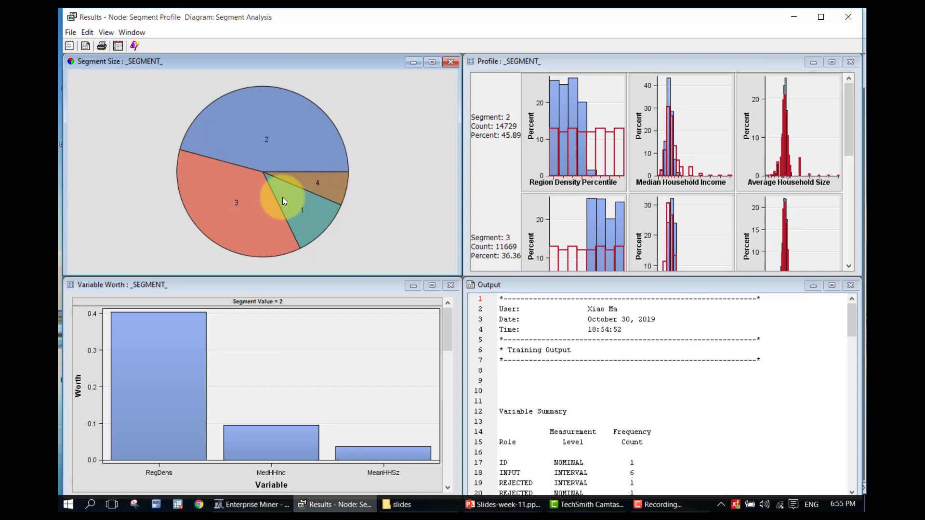
pyautogui.moveTo(284, 194)
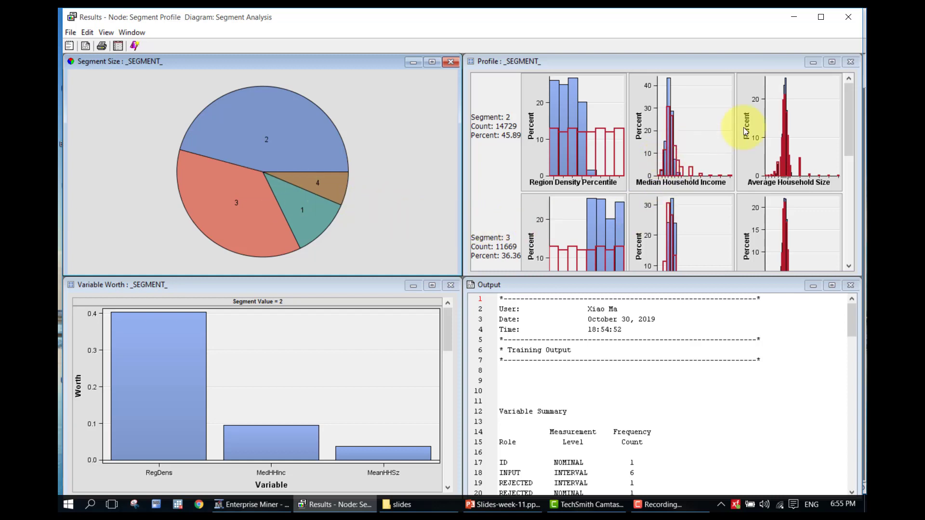
pyautogui.click(829, 62)
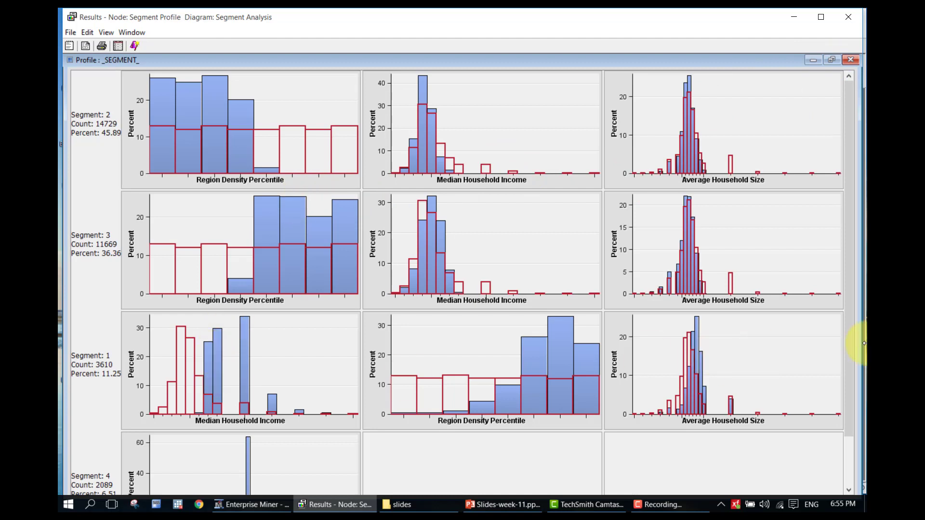
pyautogui.moveTo(852, 372); pyautogui.dragTo(855, 332)
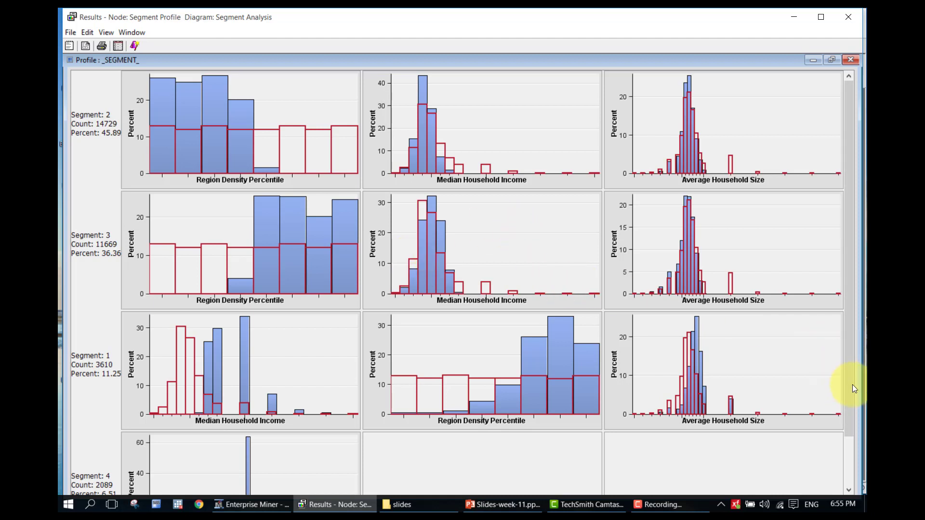
pyautogui.moveTo(852, 384); pyautogui.dragTo(853, 437)
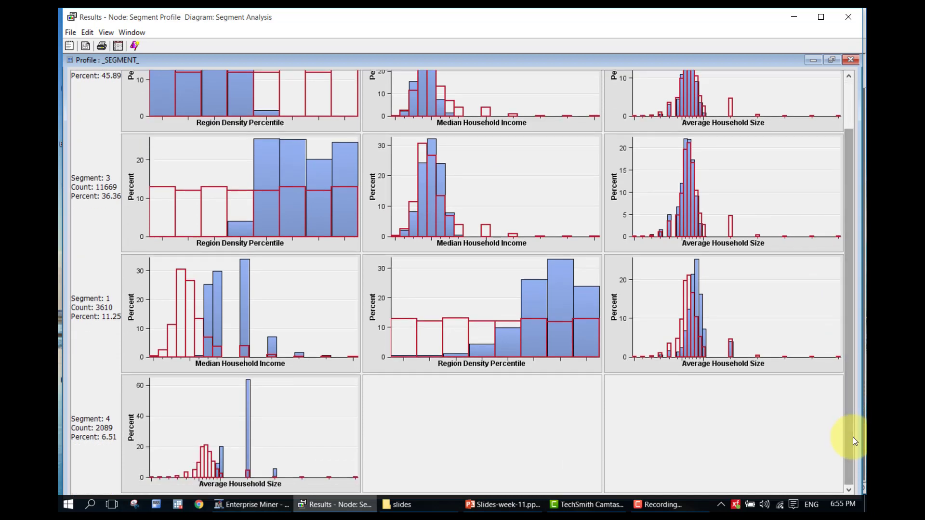
pyautogui.moveTo(846, 421); pyautogui.dragTo(848, 346)
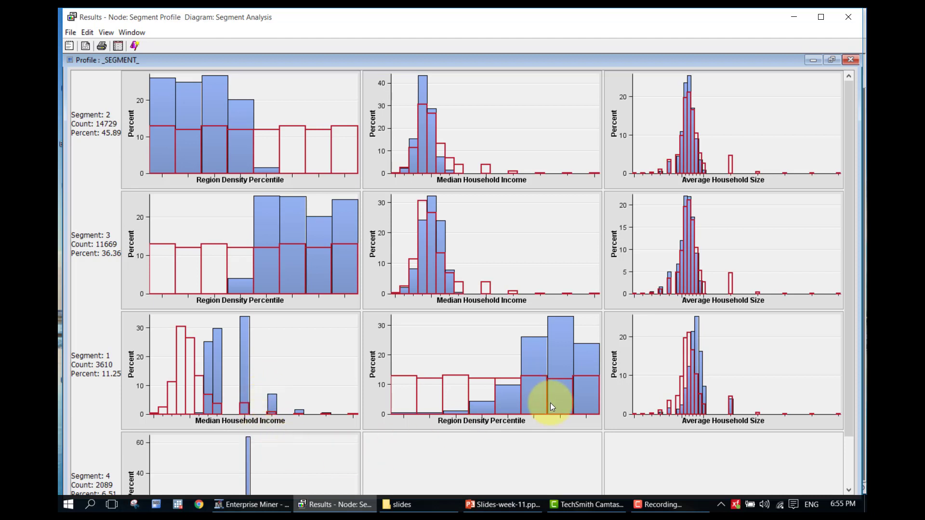
pyautogui.scroll(-1, 550, 403)
pyautogui.moveTo(851, 425); pyautogui.dragTo(861, 384)
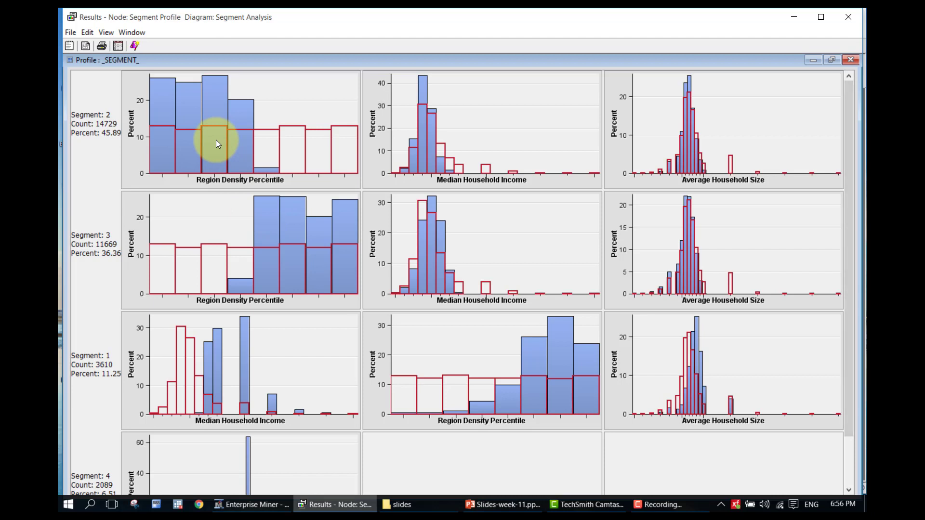
pyautogui.moveTo(848, 219); pyautogui.dragTo(841, 201)
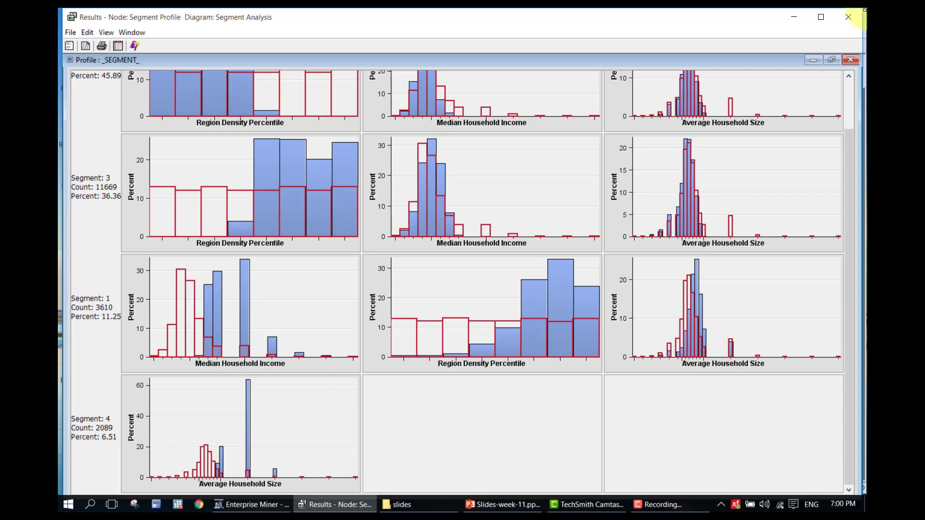
pyautogui.click(847, 116)
pyautogui.moveTo(849, 139); pyautogui.dragTo(847, 233)
pyautogui.rightClick(544, 408)
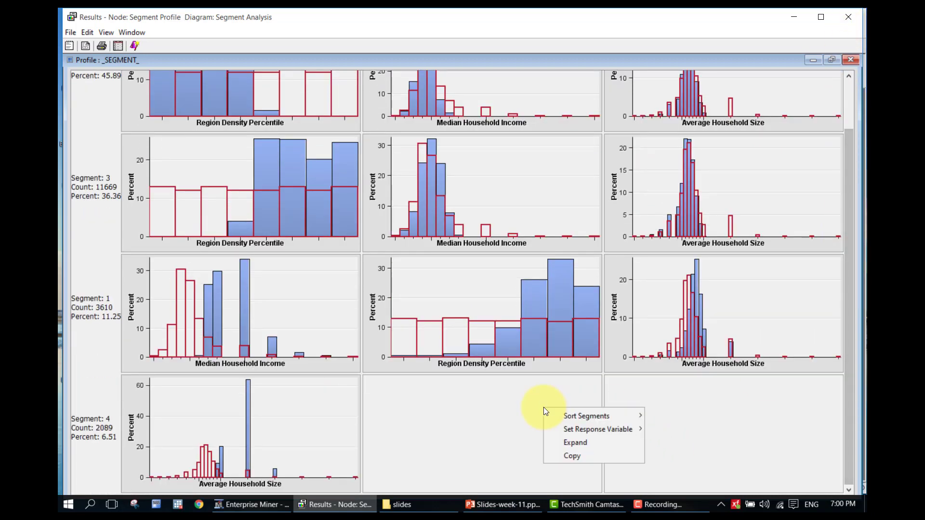
pyautogui.press('Up')
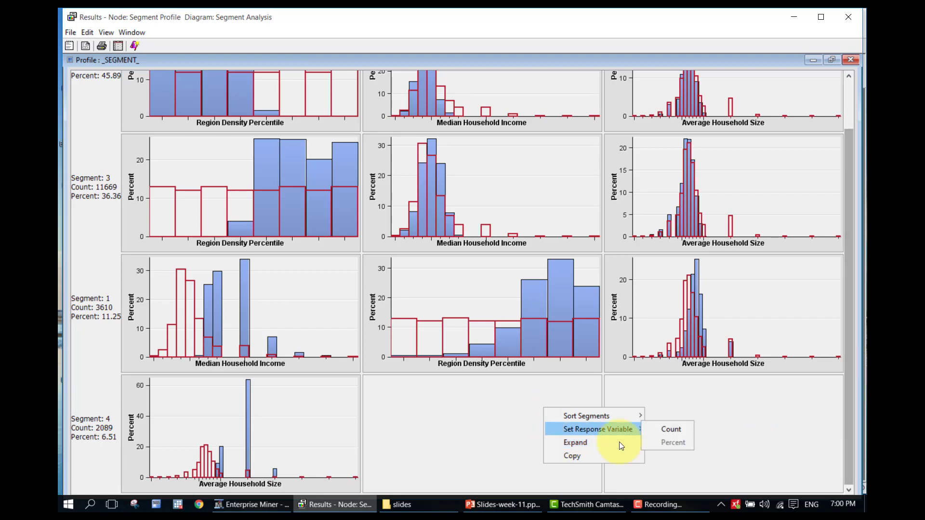
pyautogui.press('Up')
pyautogui.click(851, 390)
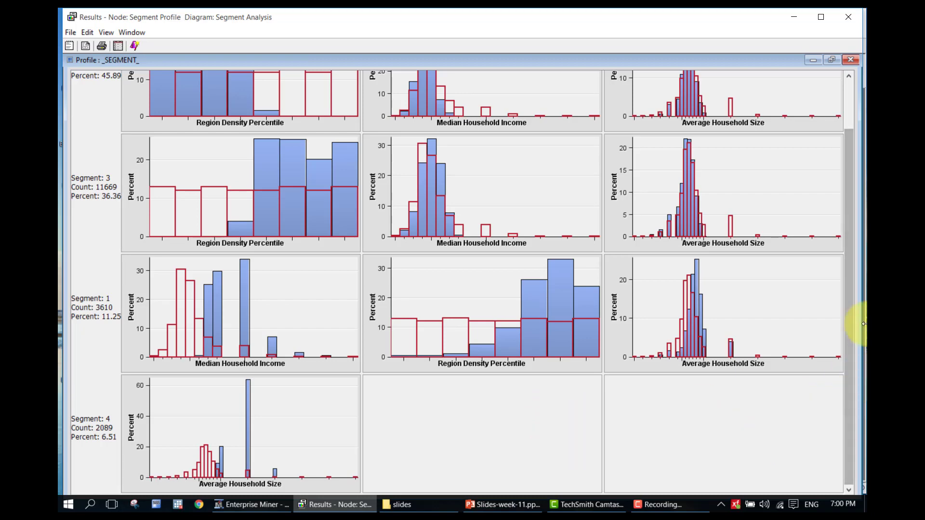
# Review the profile plots of all four segments again, comparing each segment's distributions with the overall population.
pyautogui.click(847, 312)
pyautogui.moveTo(846, 312); pyautogui.dragTo(849, 239)
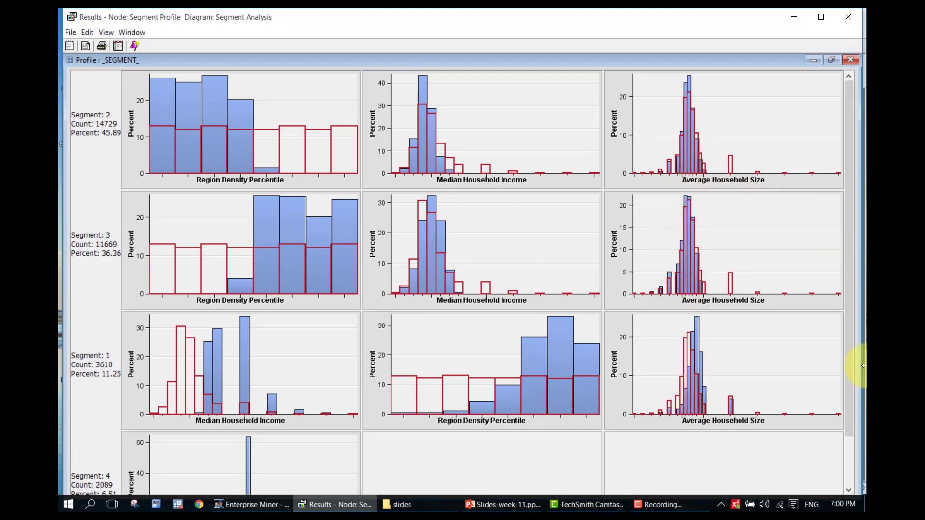
pyautogui.moveTo(849, 344); pyautogui.dragTo(849, 426)
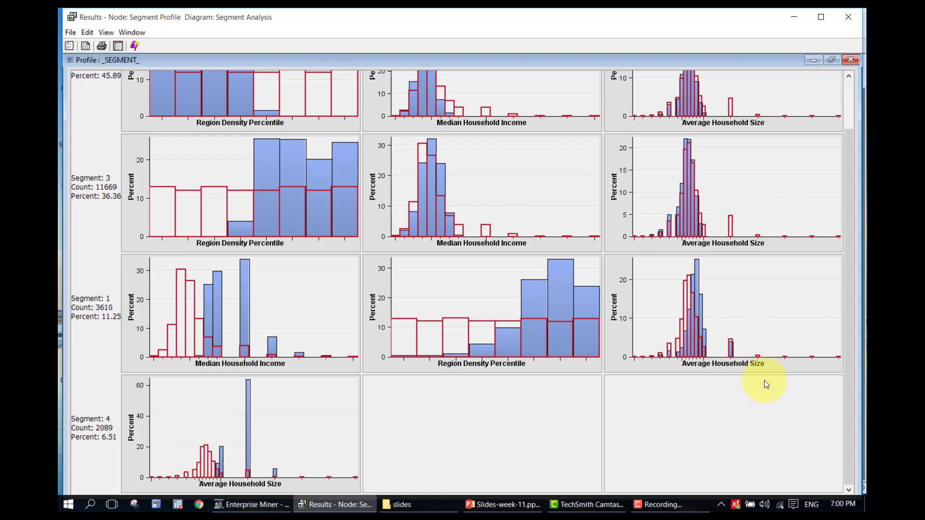
pyautogui.moveTo(849, 171); pyautogui.dragTo(819, 125)
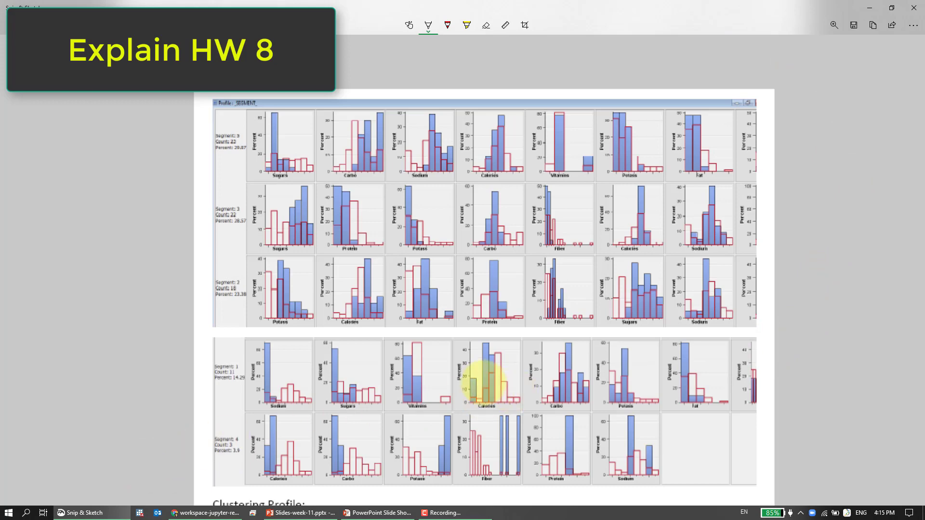
# In Snip & Sketch, examine the HW 8 segment profile plots for the nutrition variables alongside the cluster descriptions in the Clustering Profile table.
pyautogui.scroll(1, 465, 367)
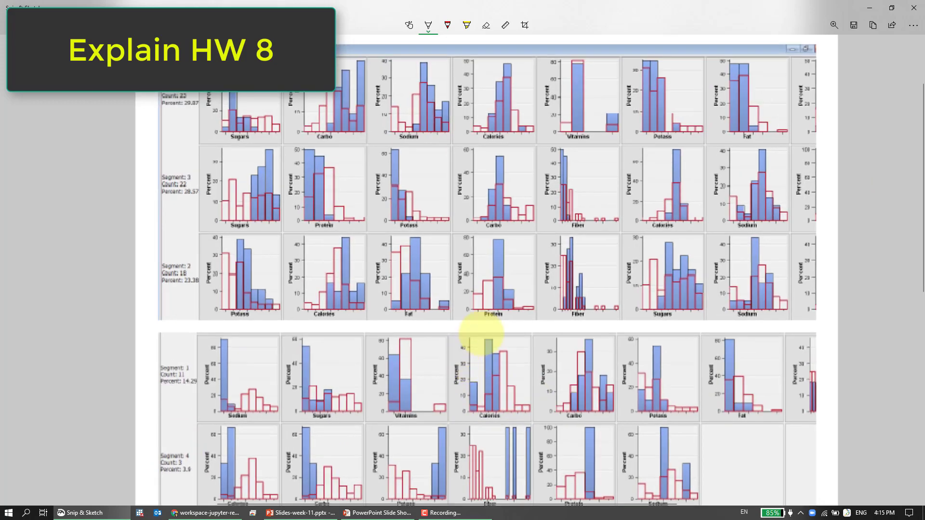
pyautogui.scroll(-2, 475, 352)
pyautogui.scroll(1, 482, 333)
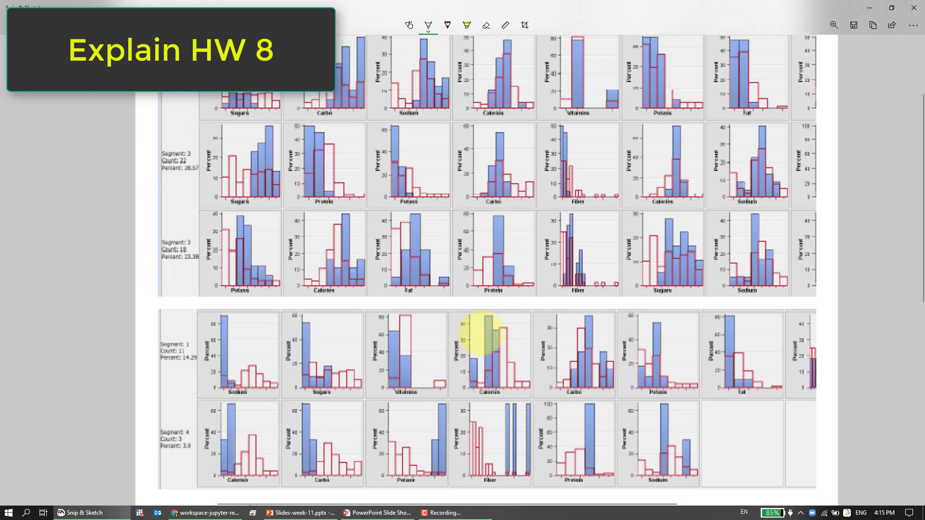
pyautogui.scroll(1, 482, 332)
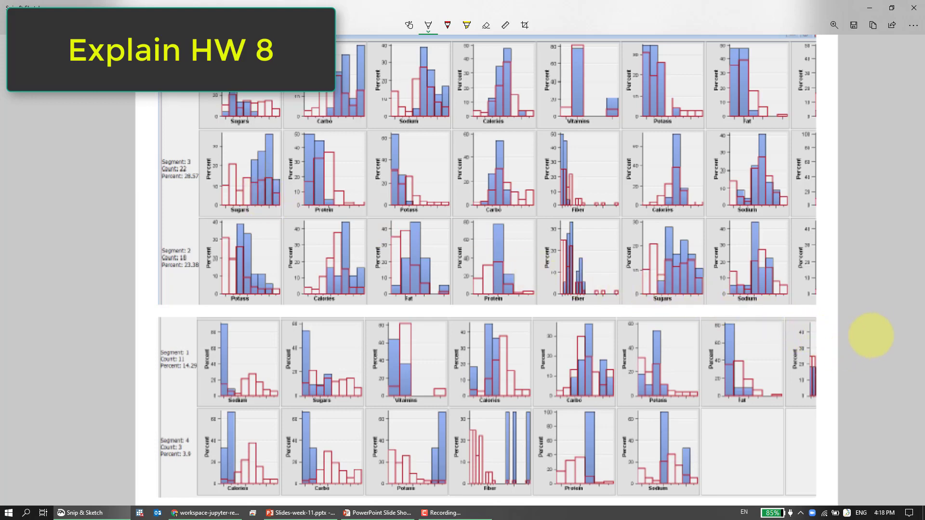
pyautogui.scroll(-8, 871, 336)
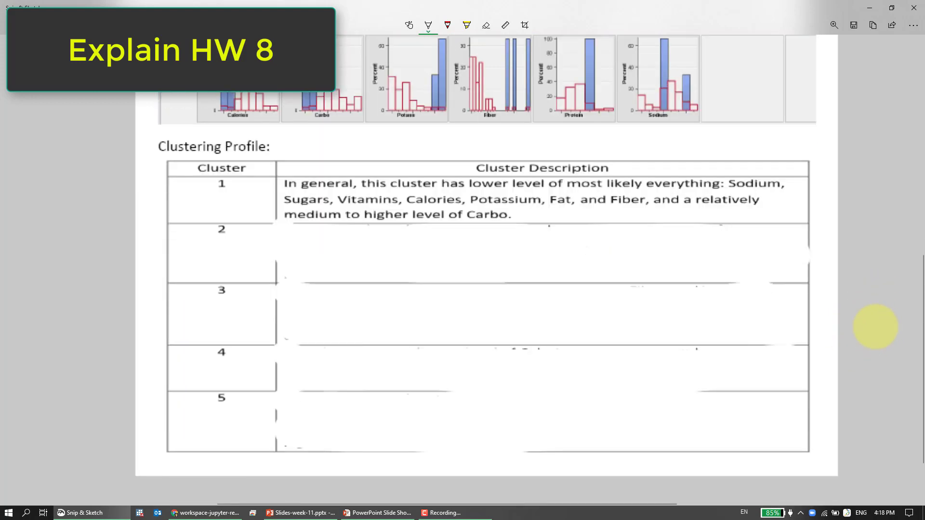
pyautogui.scroll(1, 876, 327)
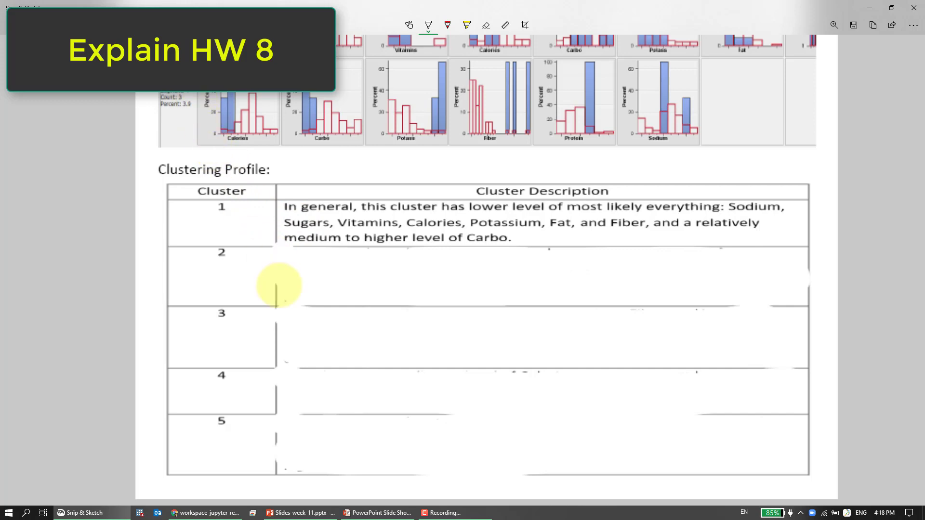
pyautogui.scroll(7, 279, 284)
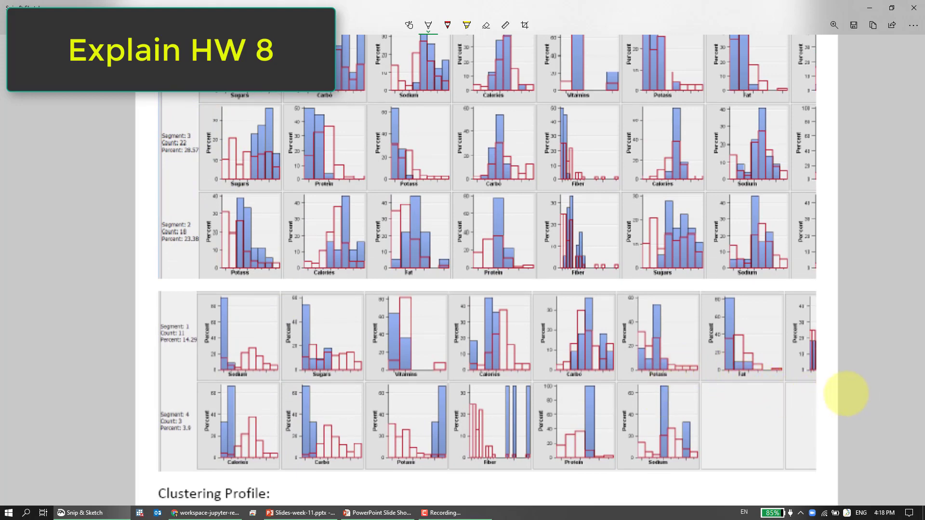
pyautogui.scroll(-10, 847, 394)
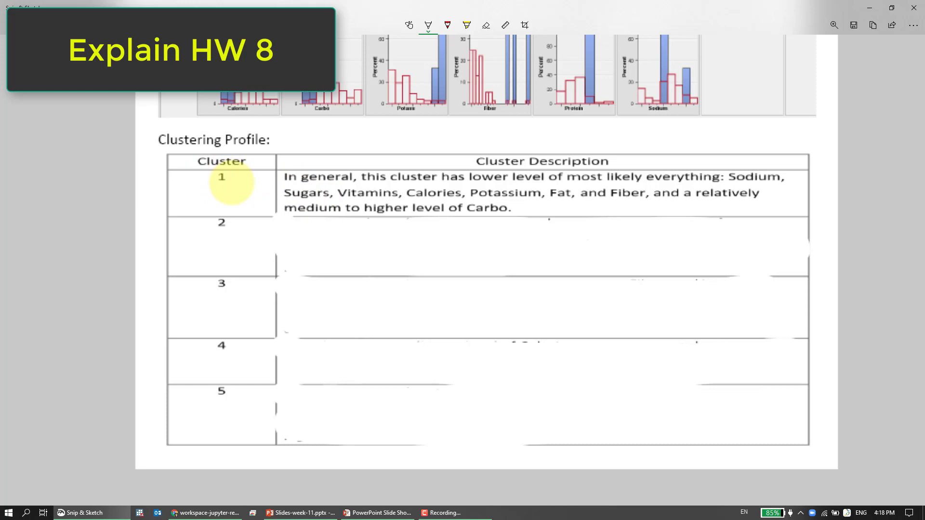
pyautogui.scroll(5, 244, 195)
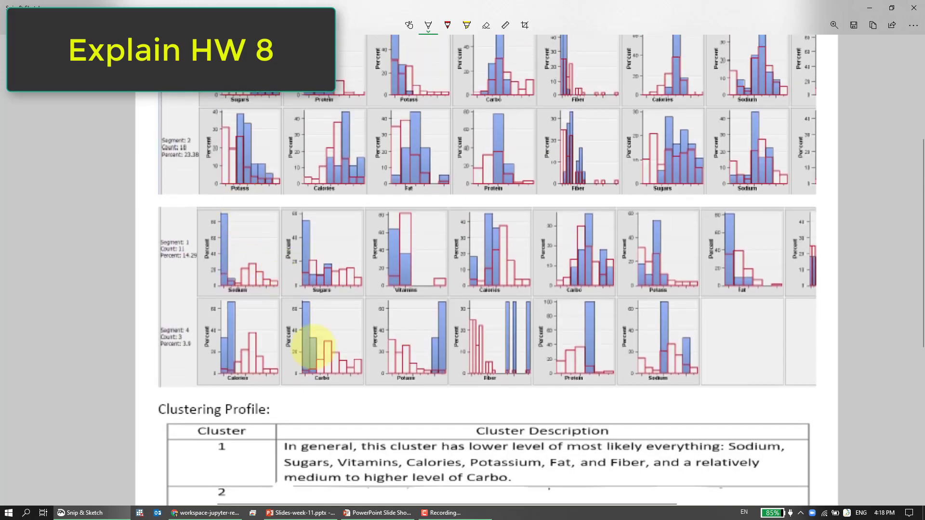